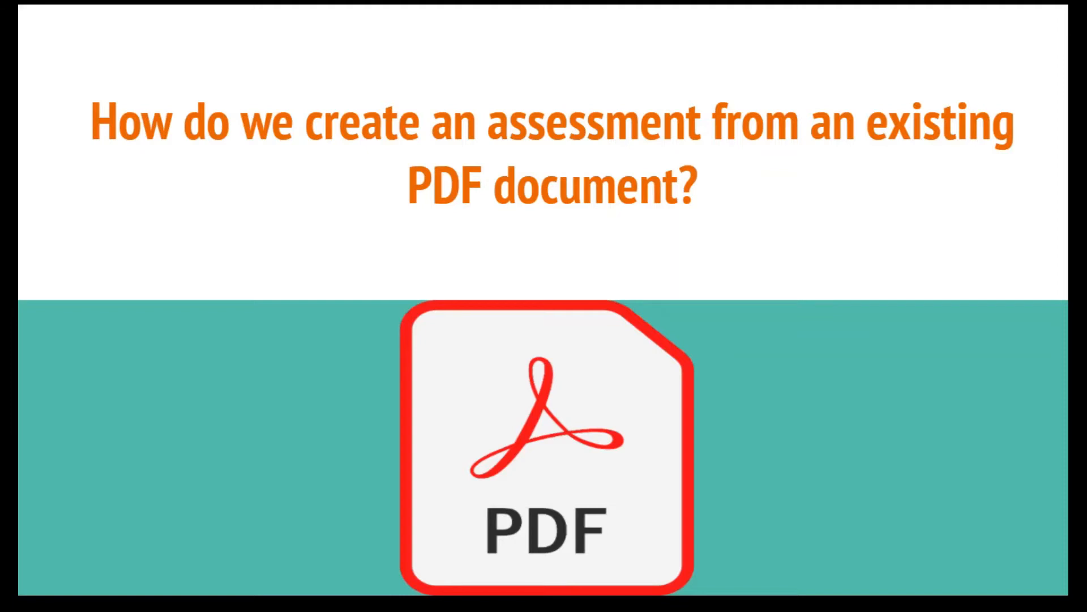
Leave the slide presentation for the untitled formative and add a content block that enhances a PDF, Doc, image or GoogleDoc.
click(642, 553)
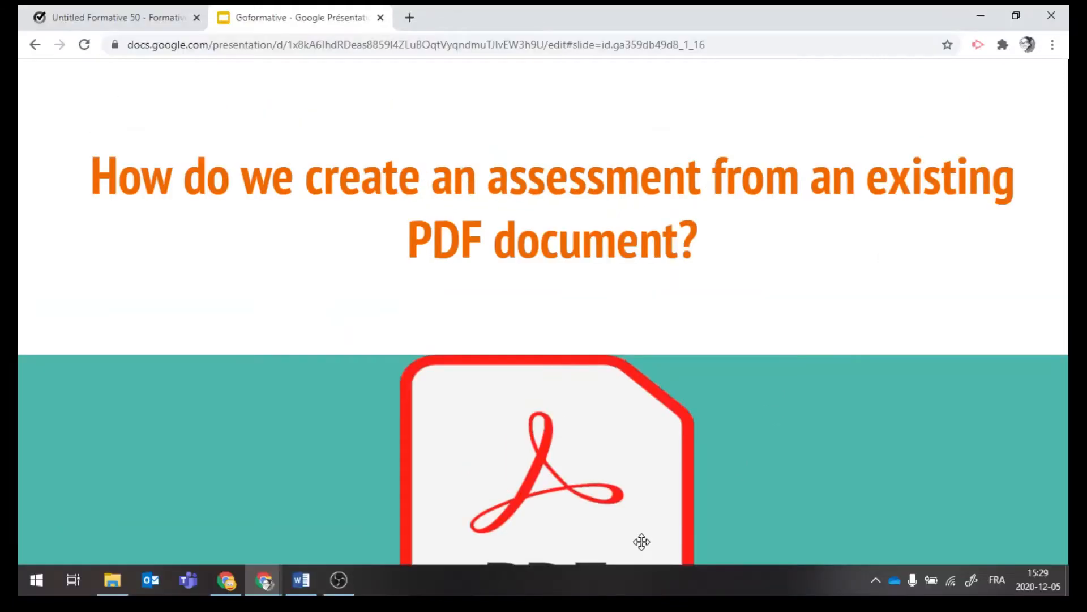
click(113, 20)
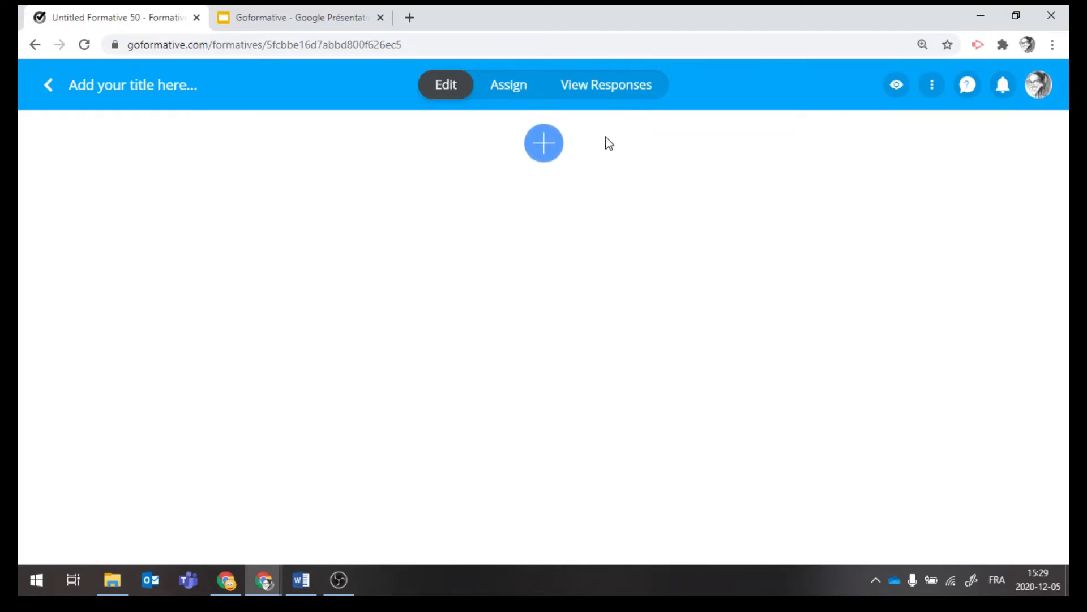
click(544, 153)
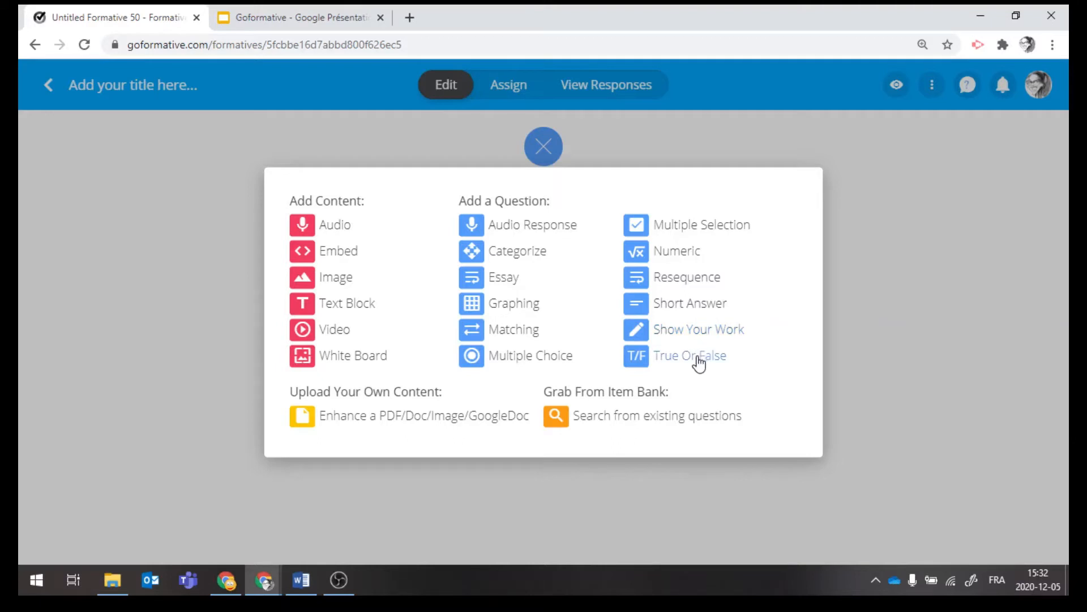
click(399, 419)
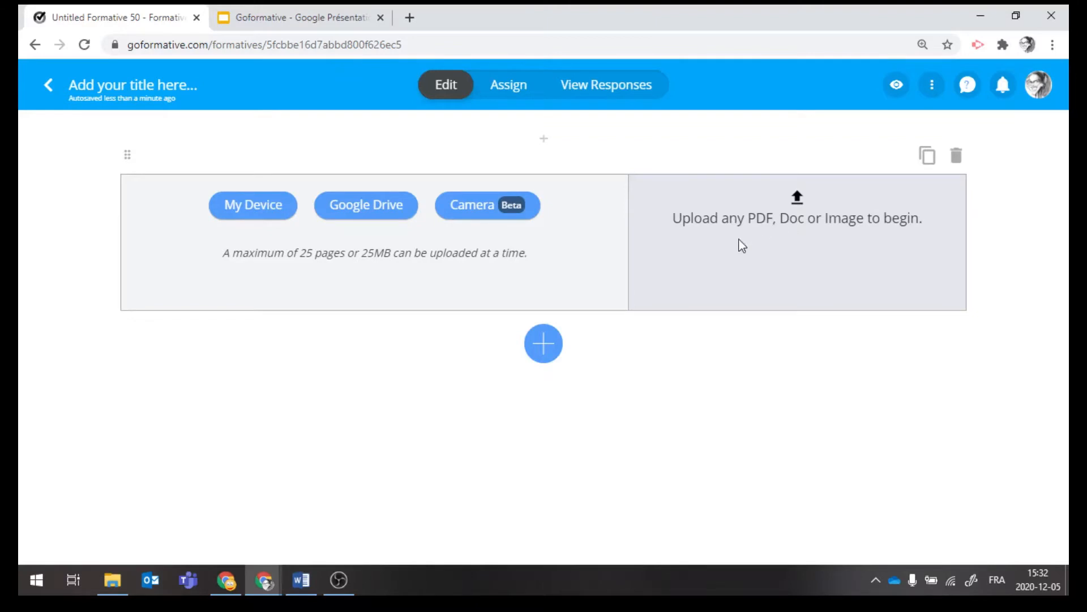
Upload the PDF "Verbes irréguliers au présent 1" from the device's Tutoriels folder into the content block.
click(250, 211)
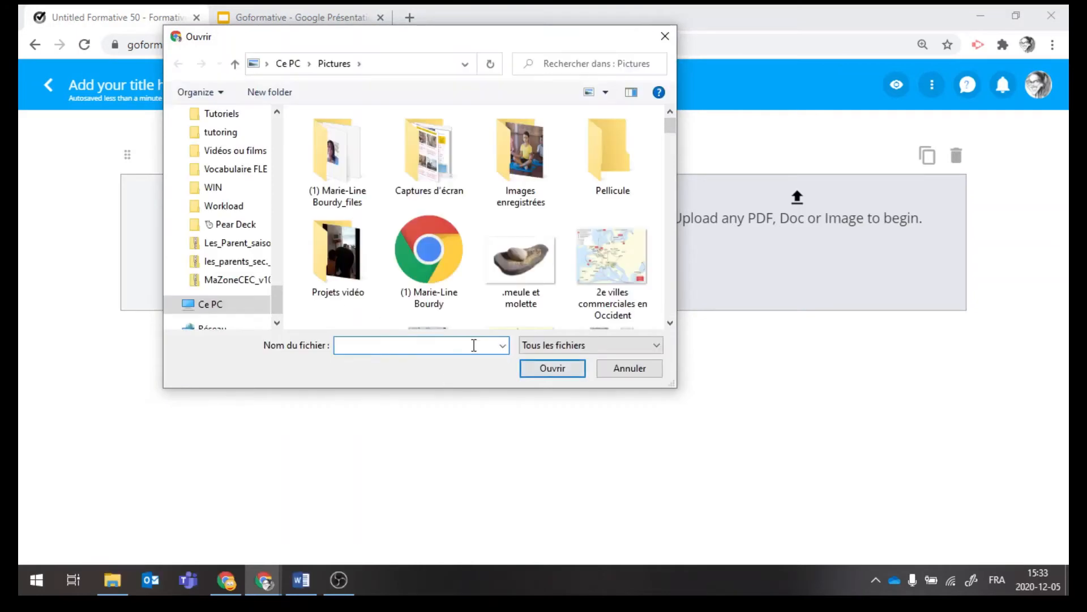
scroll(253, 242, down, 1)
scroll(249, 243, up, 3)
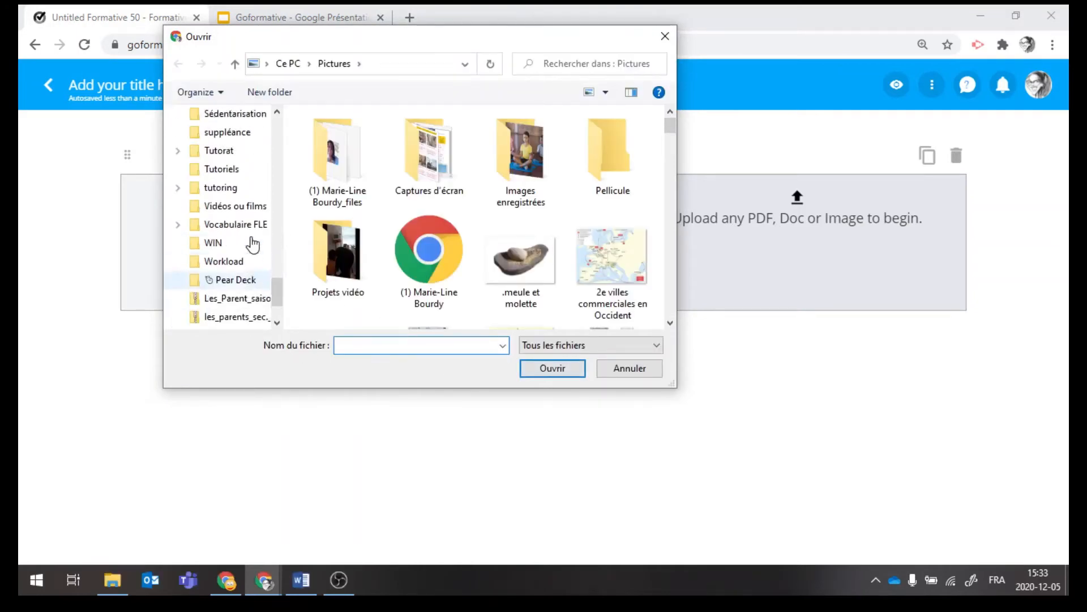
click(241, 243)
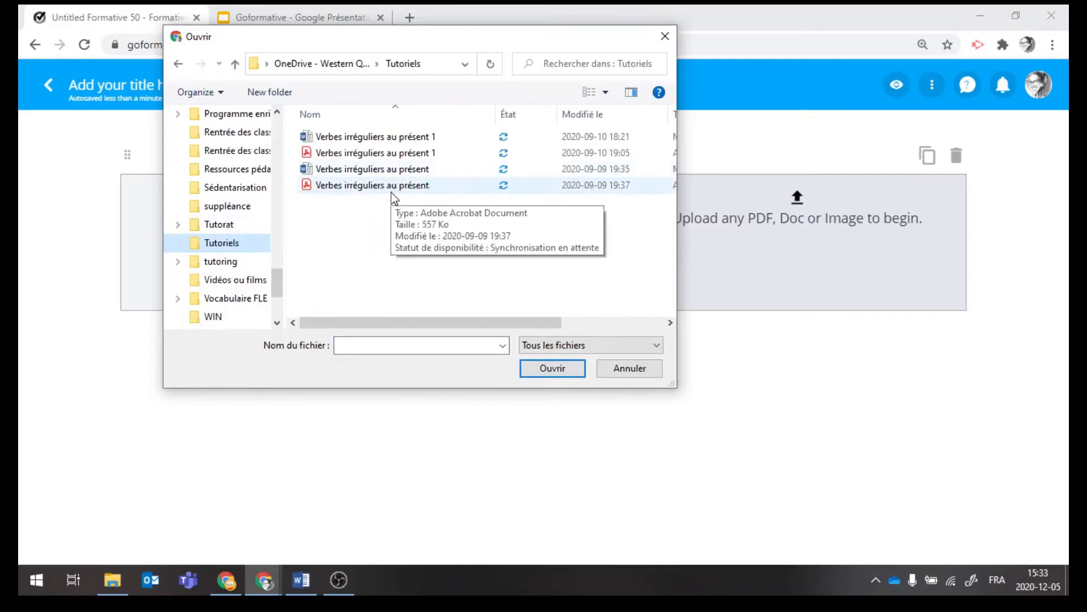
click(380, 157)
click(551, 373)
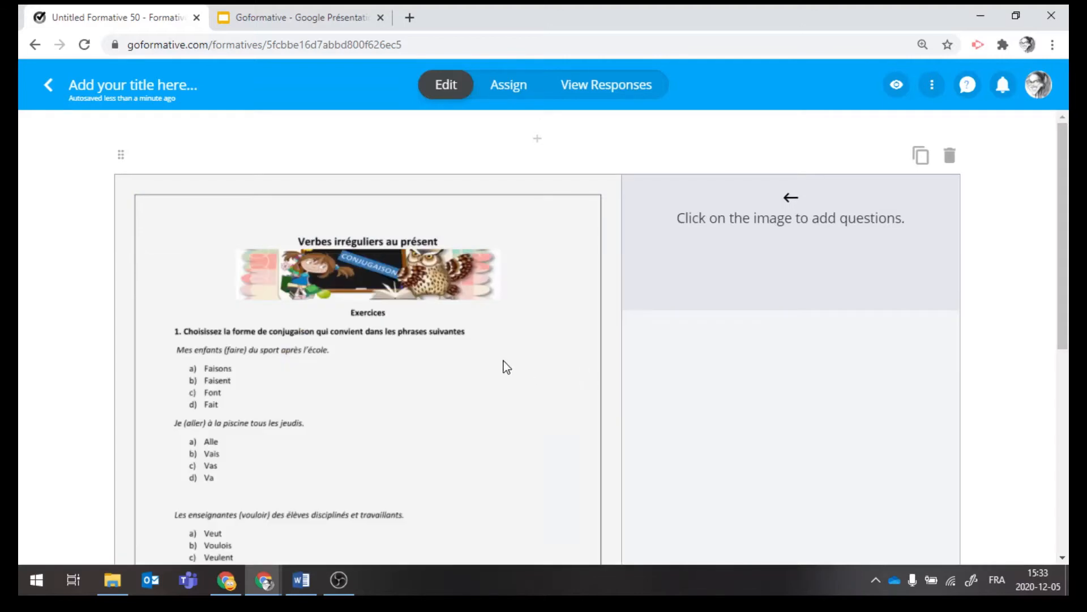
Title the formative "verbes irreguliers".
scroll(504, 368, down, 5)
scroll(505, 376, up, 4)
click(198, 87)
text(ver)
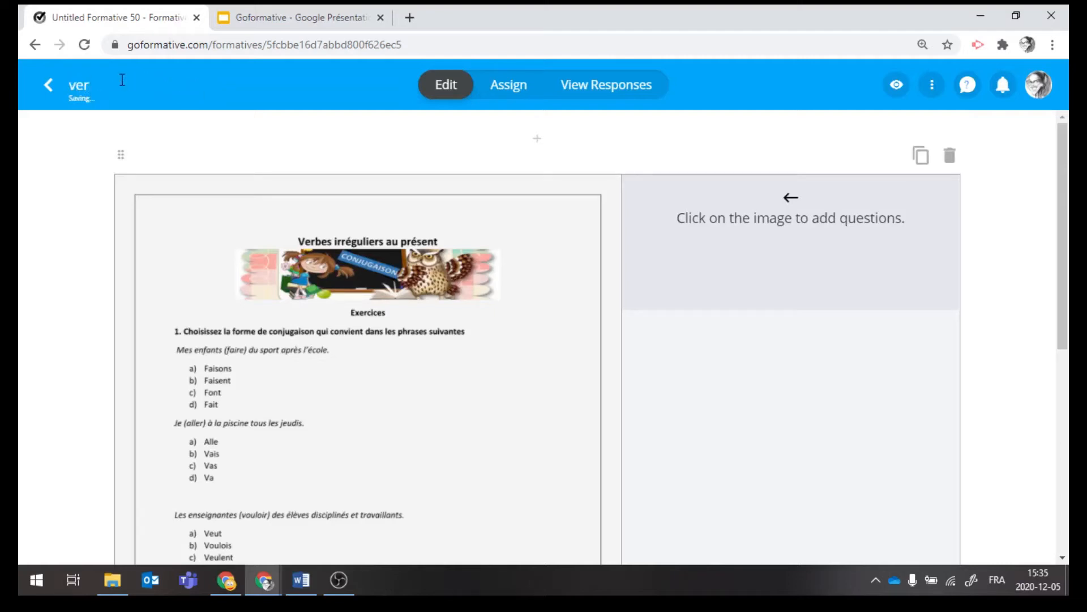
text(bes irr)
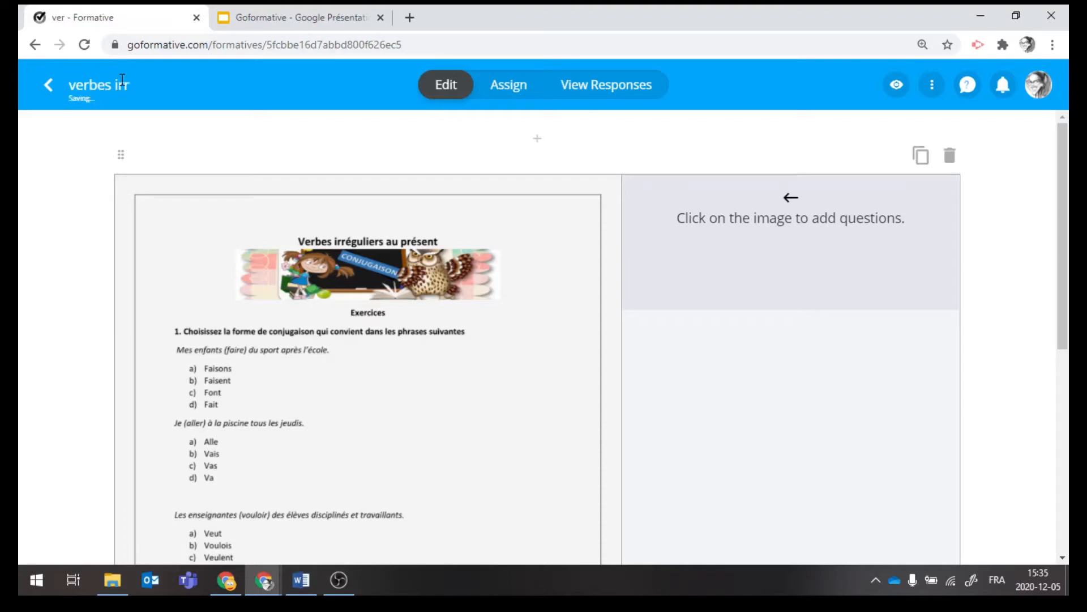
text(eguliers)
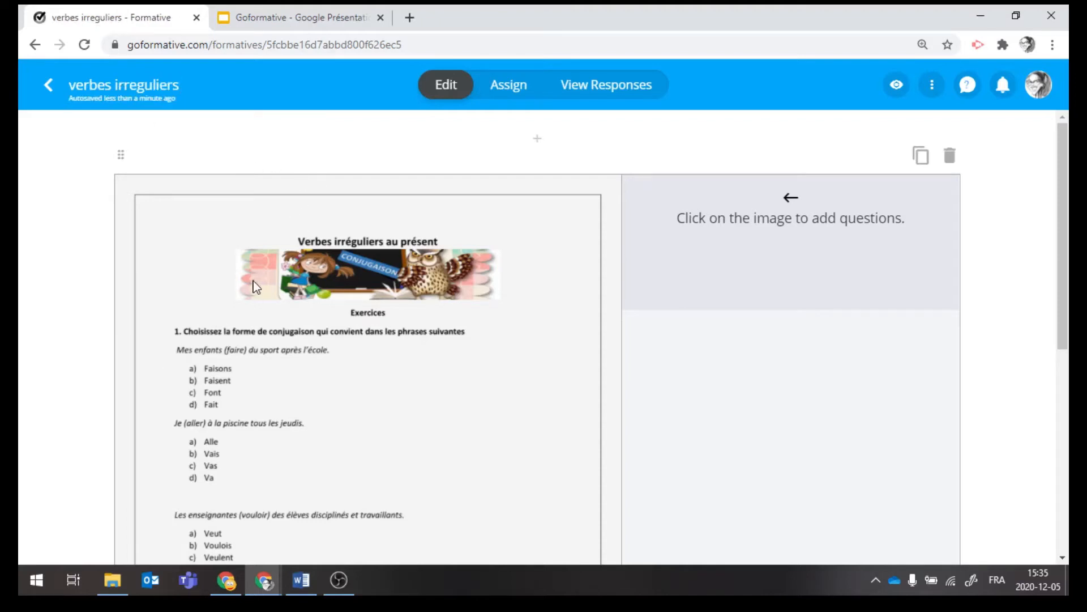
Add a multiple-choice question beside exercise 1 with the options "A faisons", "B Faisent", "C Font" and "D Fait".
scroll(338, 324, down, 1)
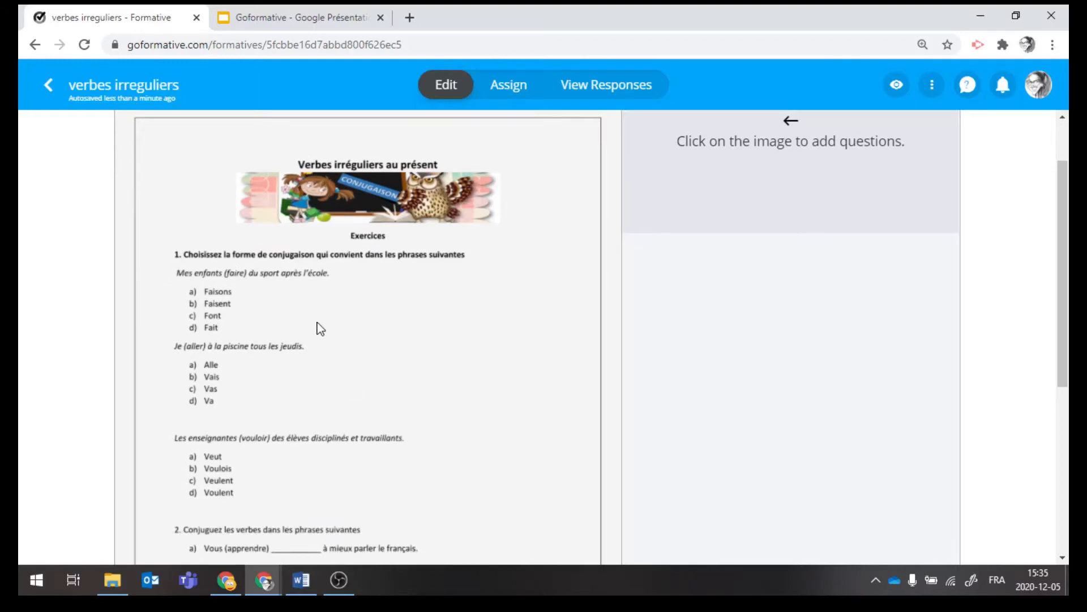
click(162, 252)
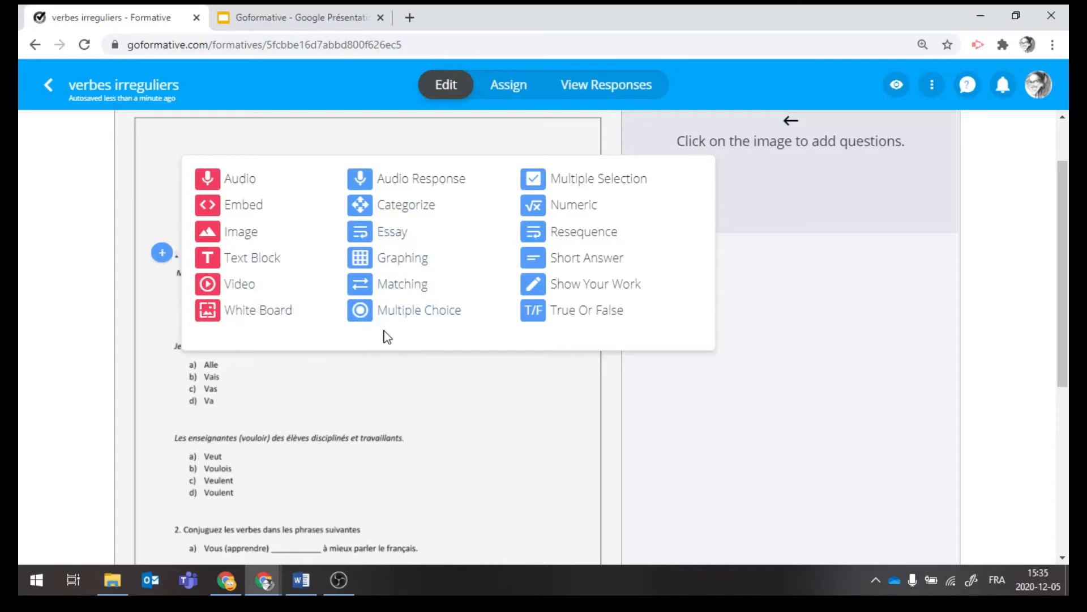
click(412, 315)
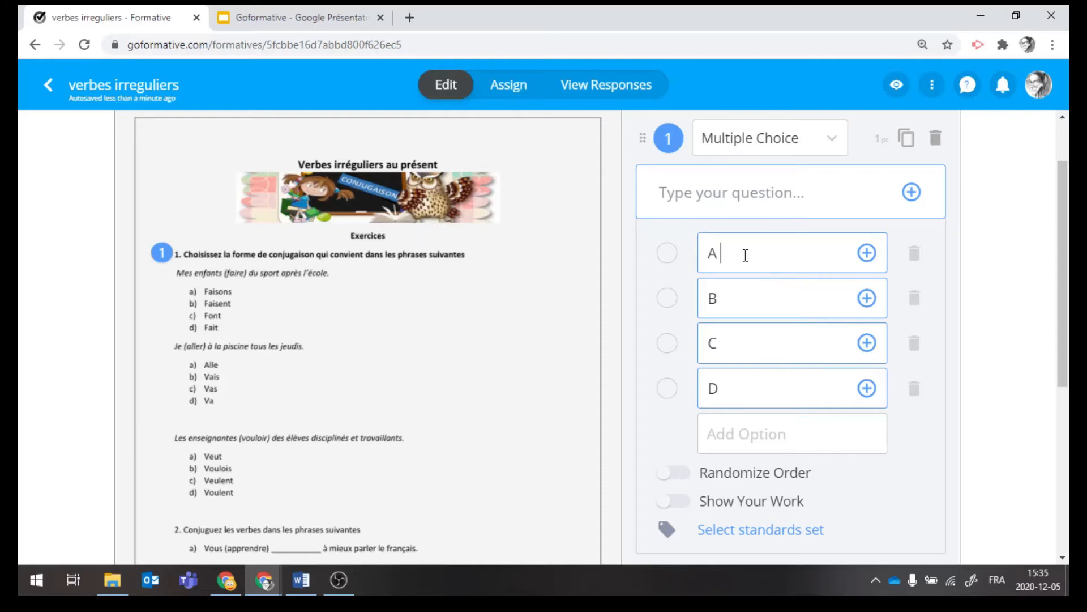
text(faisonst)
click(739, 340)
text(C Font)
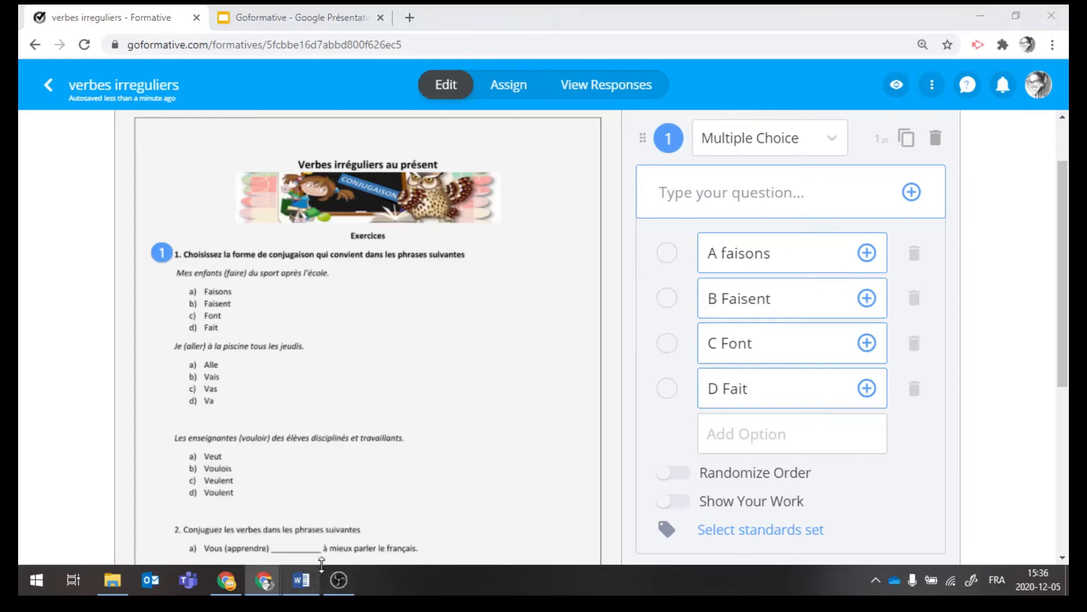
Switch to the Word document, copy exercise 1's instruction with the sentence "Mes enfants (faire) du sport après l'école.", and return to Formative.
click(307, 586)
scroll(474, 253, up, 2)
scroll(473, 266, down, 4)
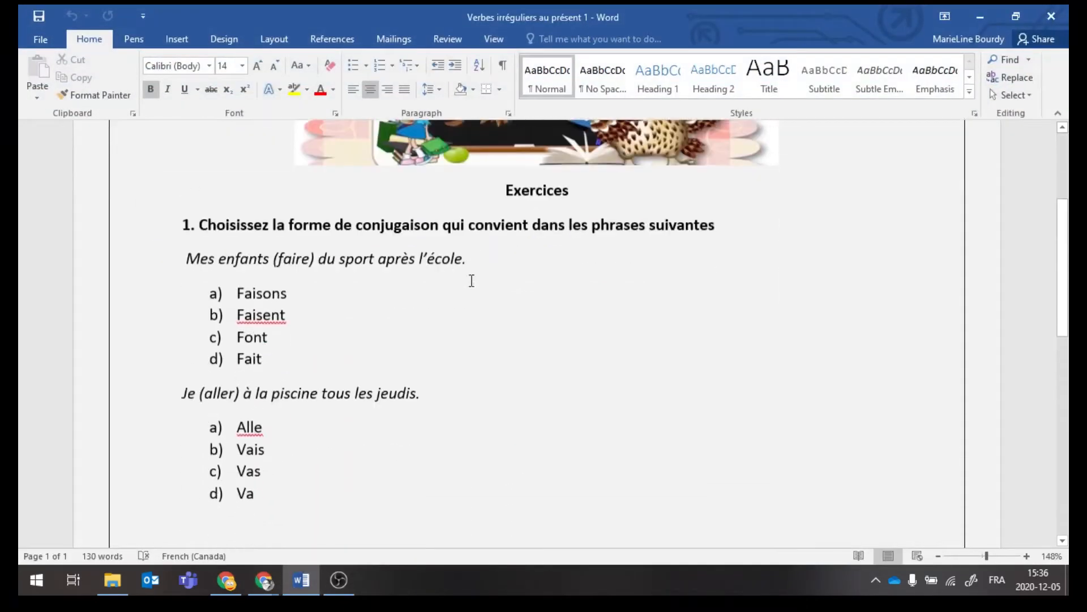
drag(181, 214, 464, 250)
key(ctrl+c)
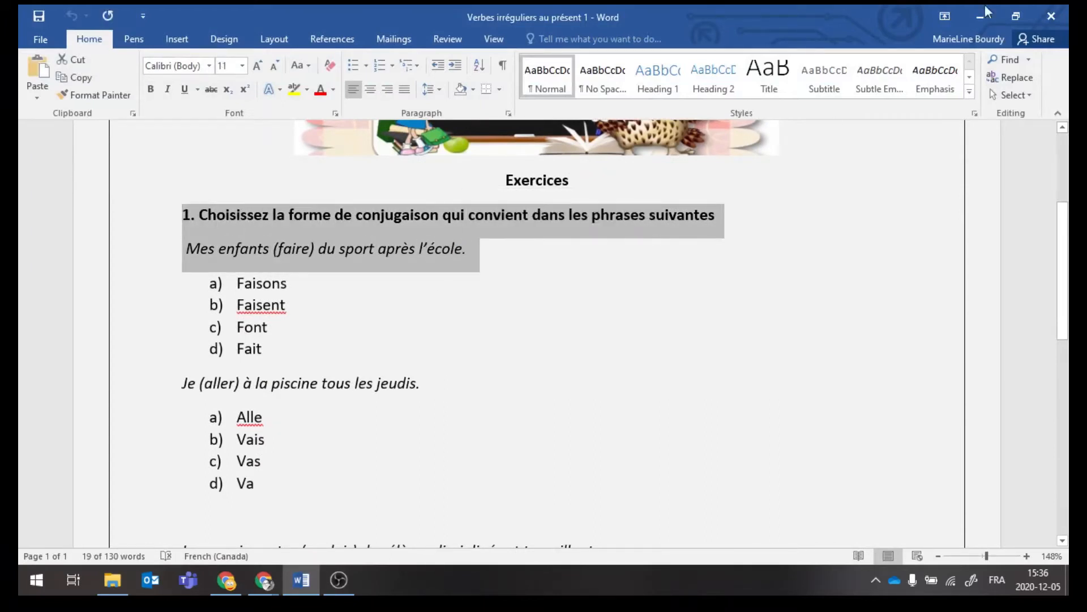
click(983, 17)
Paste the copied instruction and sentence as question 1's text, keeping only one copy.
click(719, 194)
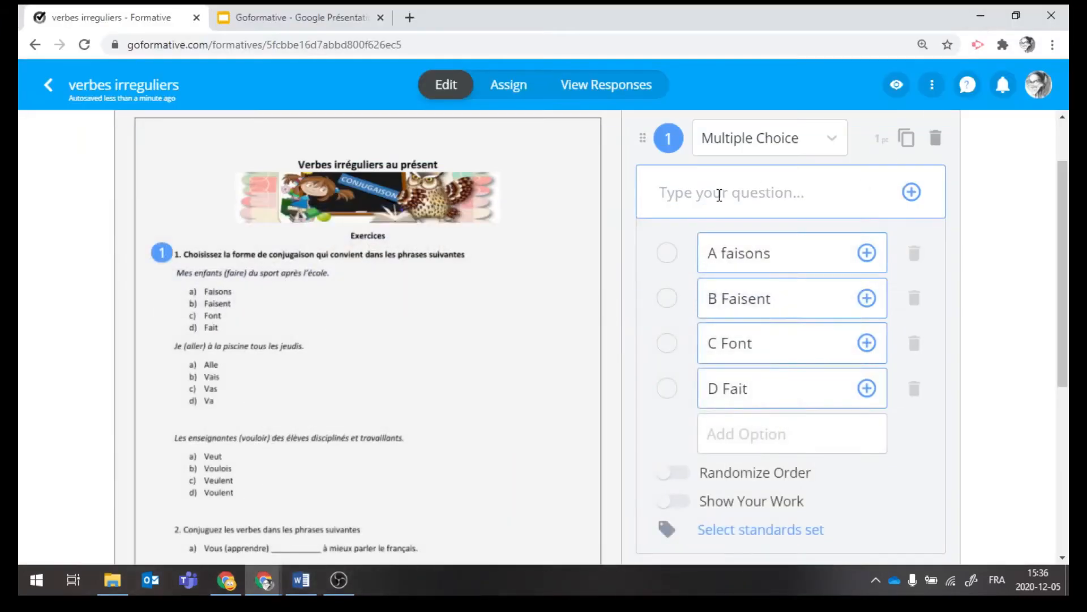
key(ctrl+v)
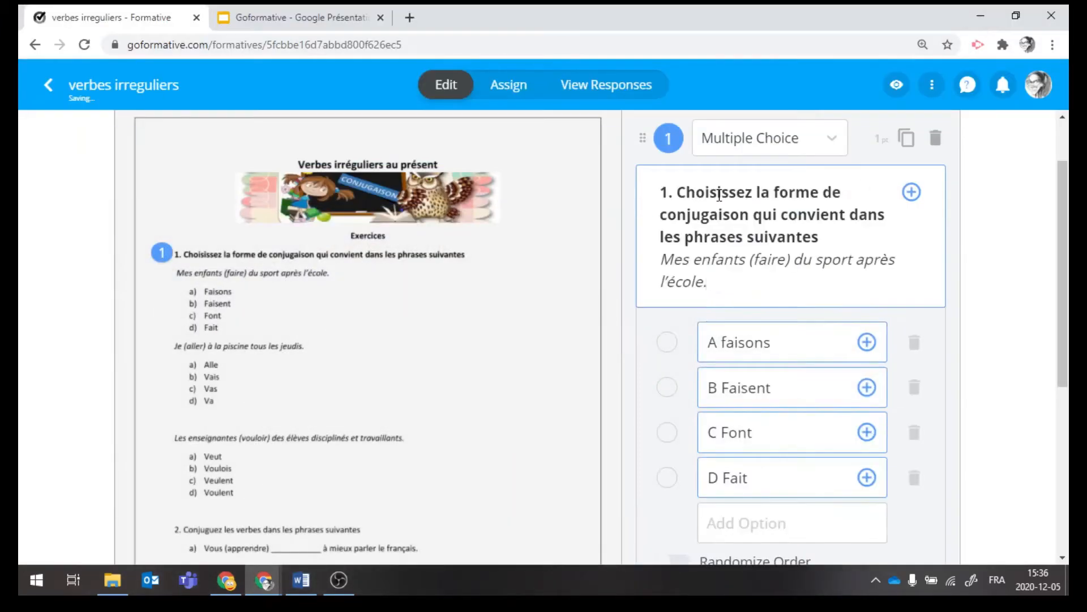
key(ctrl+v)
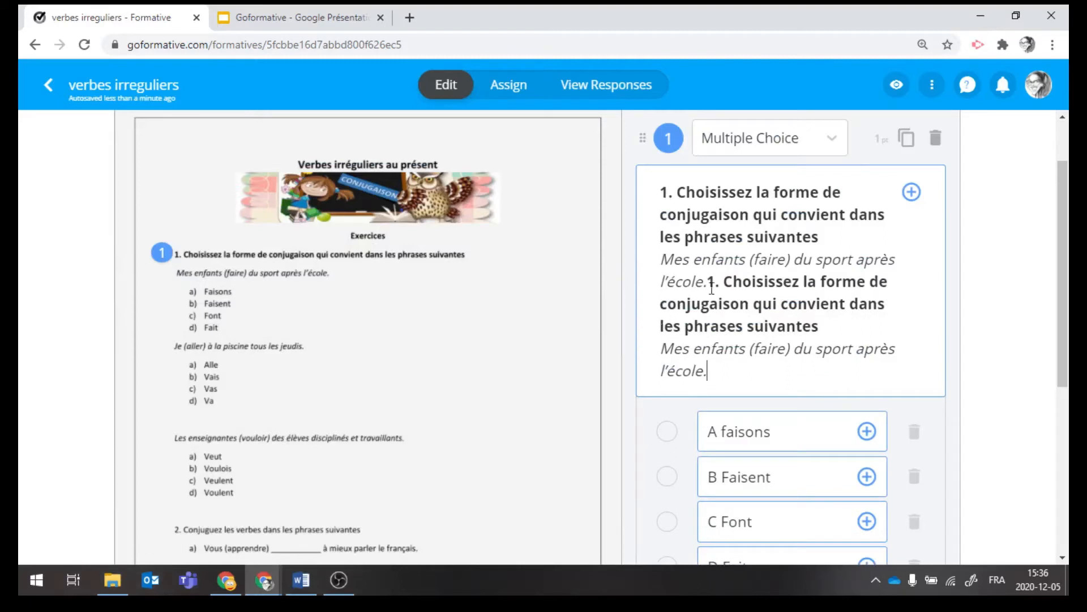
drag(708, 283, 882, 379)
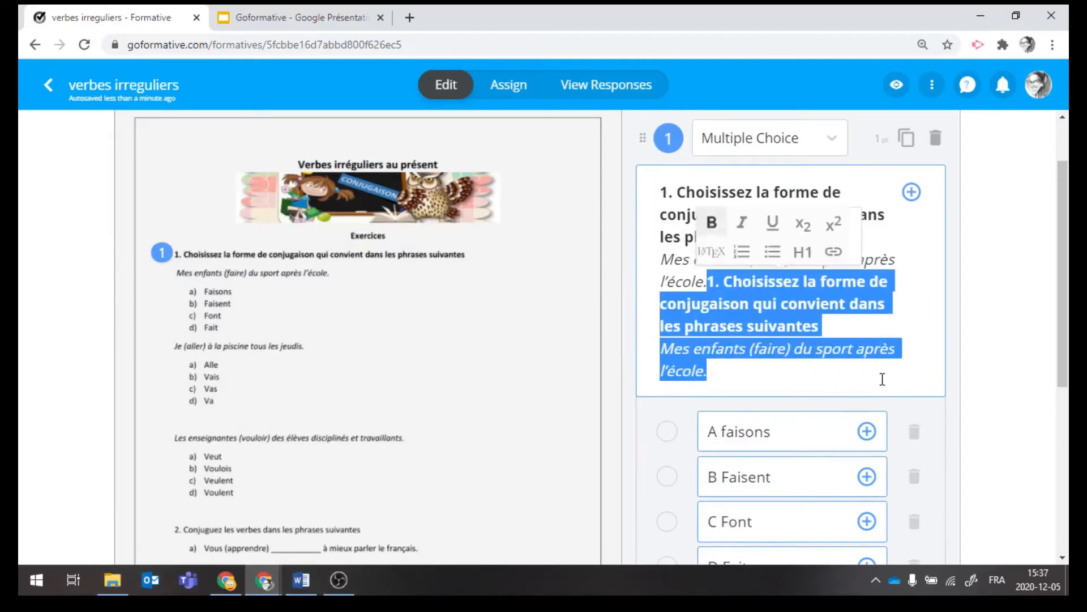
key(BackSpace)
Add a second multiple-choice question beside exercise 2 on the PDF page and adjust its marker next to the exercise heading.
scroll(721, 342, down, 1)
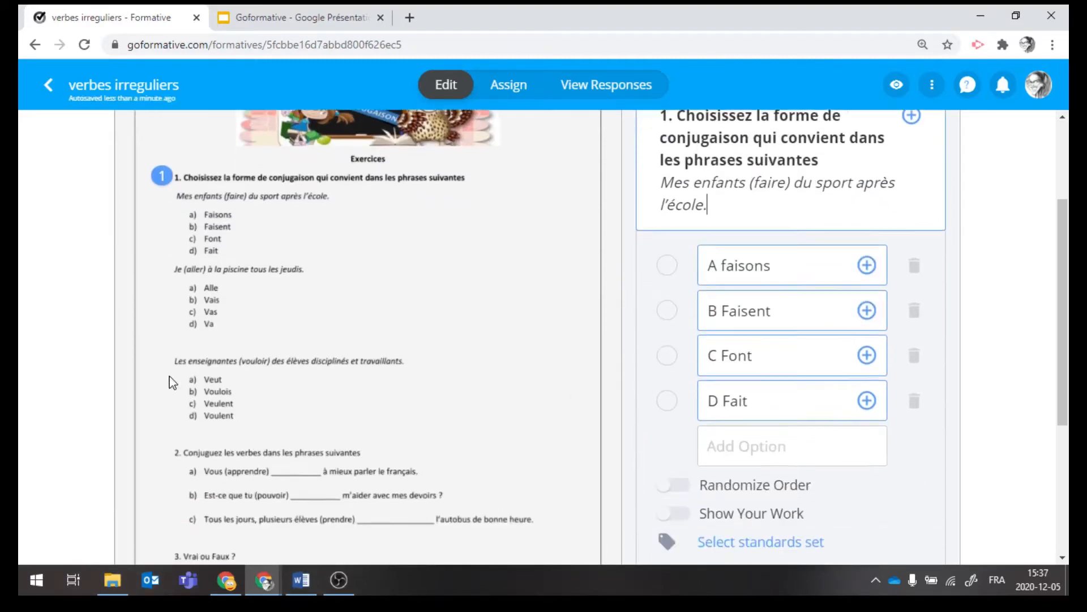
scroll(187, 348, down, 2)
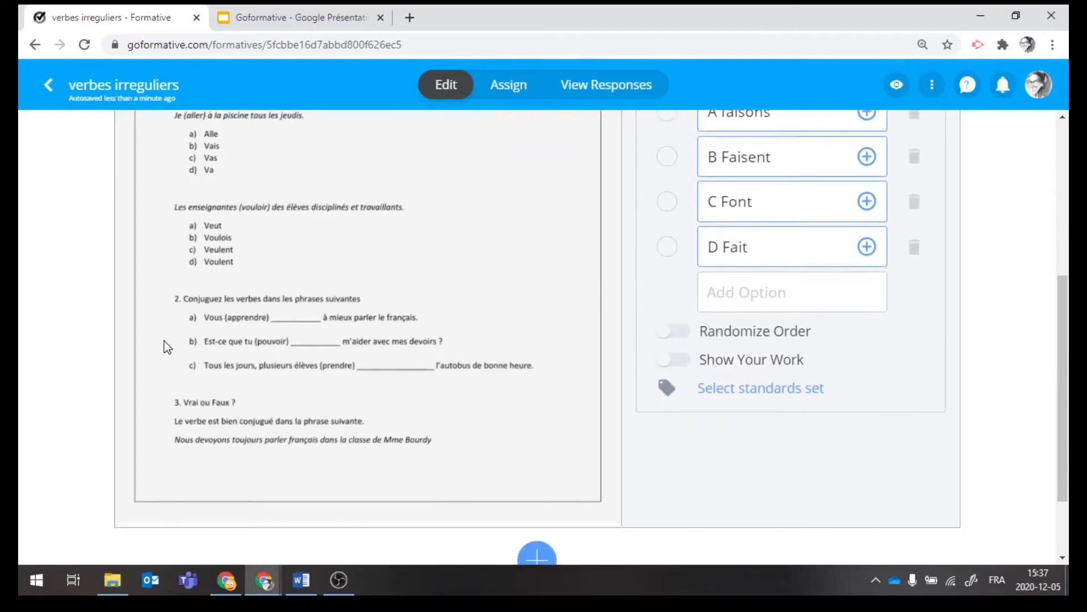
click(166, 302)
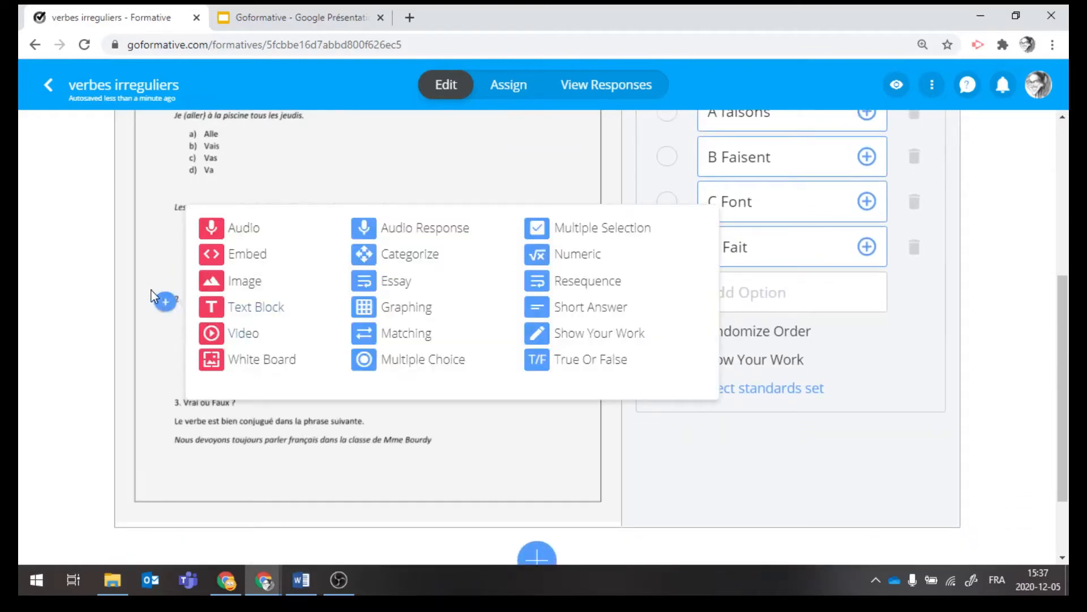
click(160, 301)
click(162, 304)
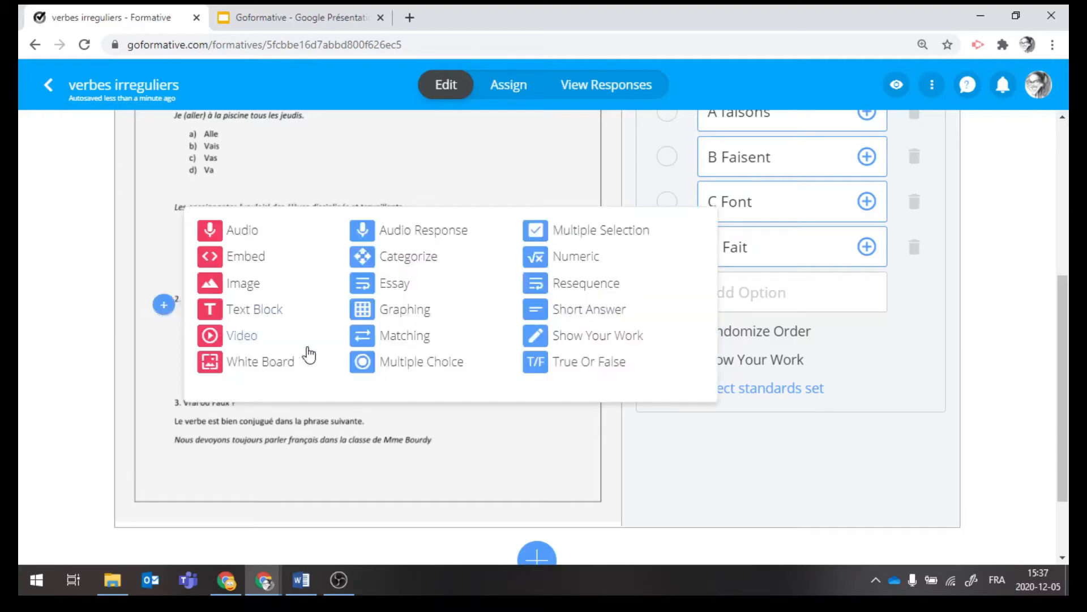
click(416, 365)
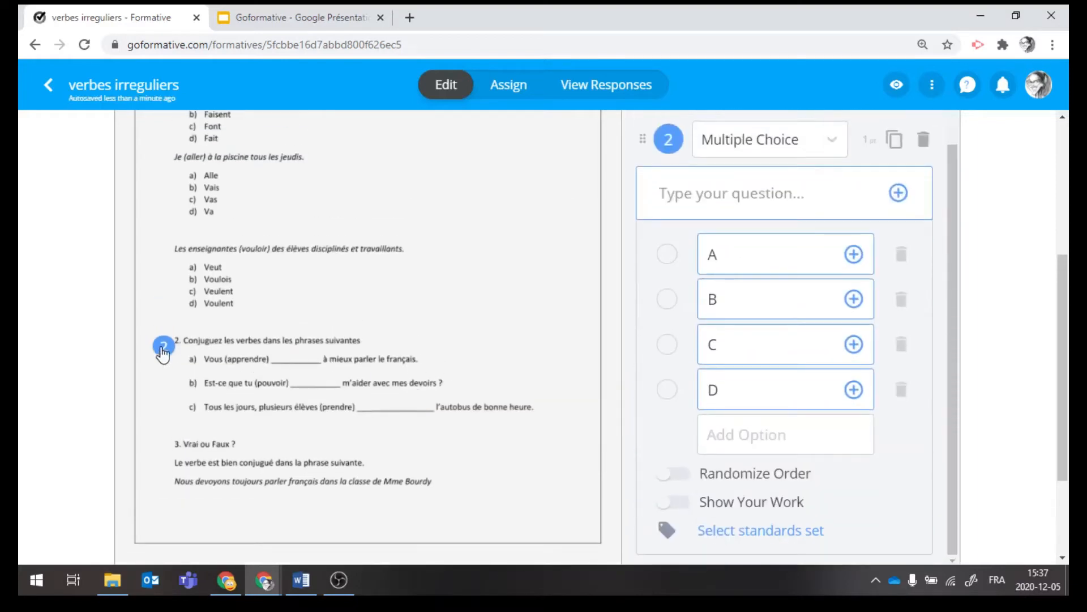
click(153, 338)
Change question 2's type to Short Answer.
scroll(636, 259, up, 3)
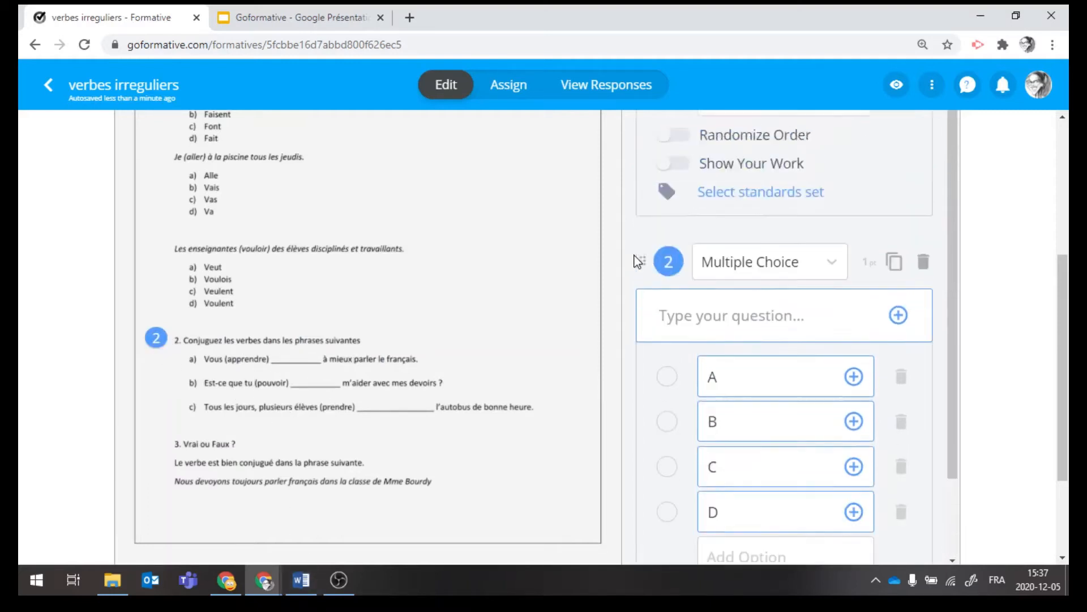
scroll(850, 308, down, 2)
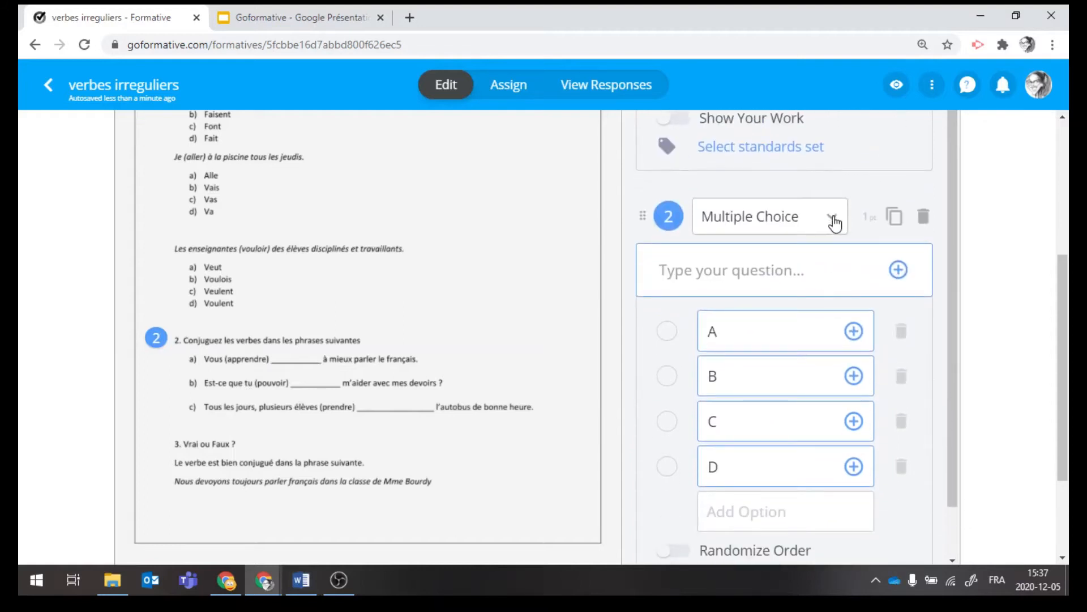
click(832, 218)
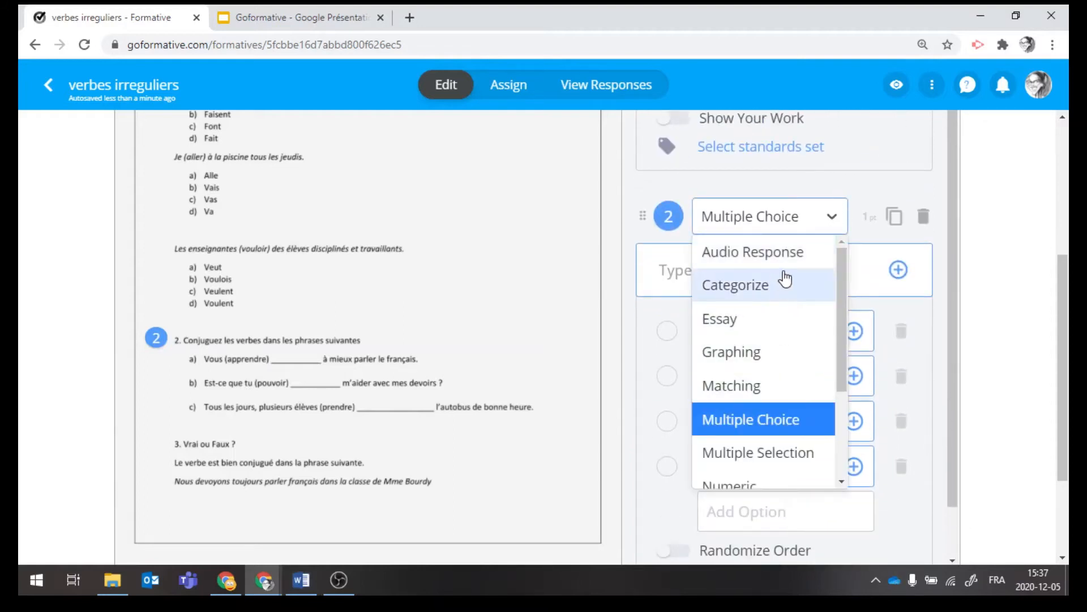
scroll(789, 376, down, 3)
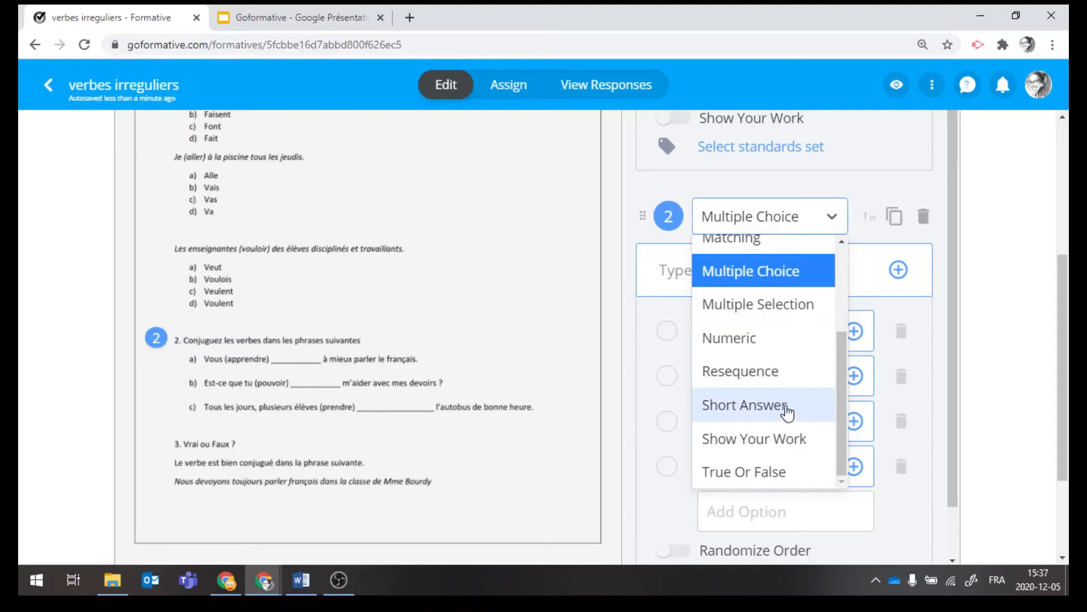
click(784, 407)
click(482, 369)
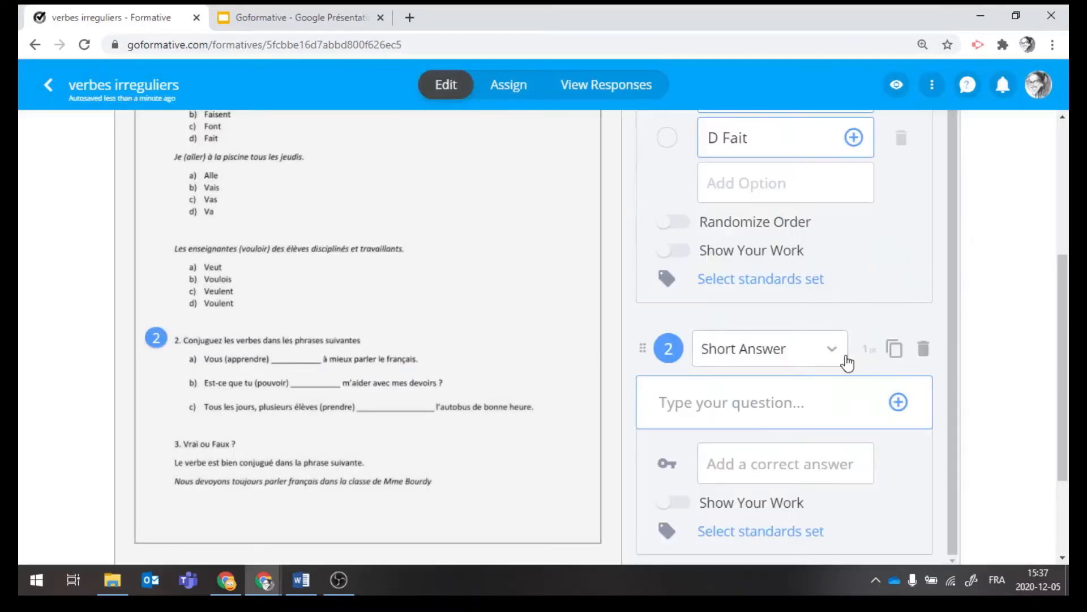
scroll(694, 335, down, 1)
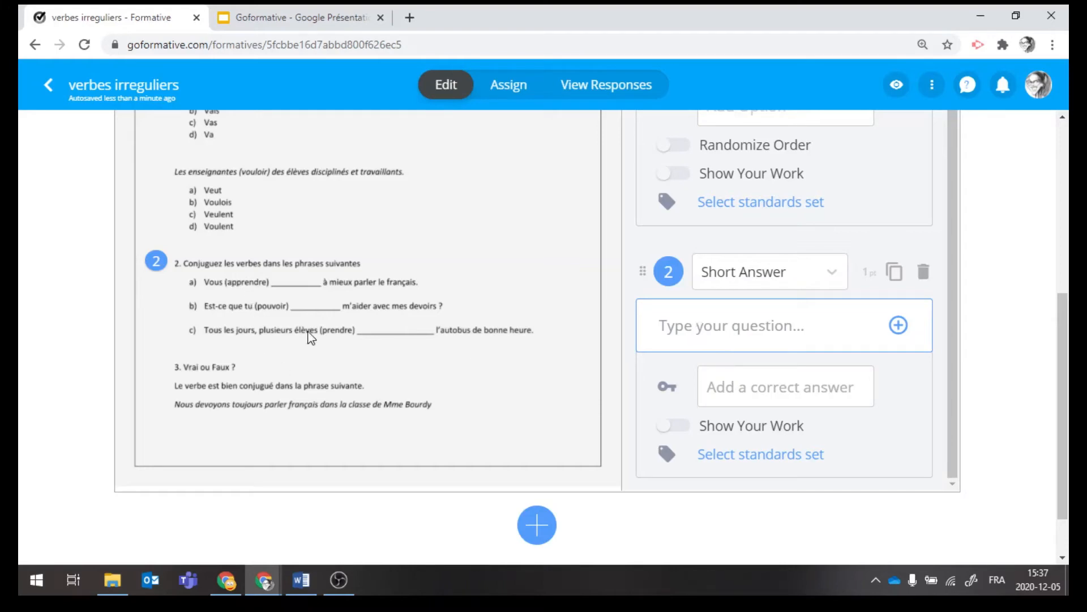
Switch to the Word document, copy exercise 2's instruction with sentence a) "Vous (apprendre) … à mieux parler le français.", and return to Formative.
click(304, 584)
click(367, 477)
scroll(367, 477, down, 6)
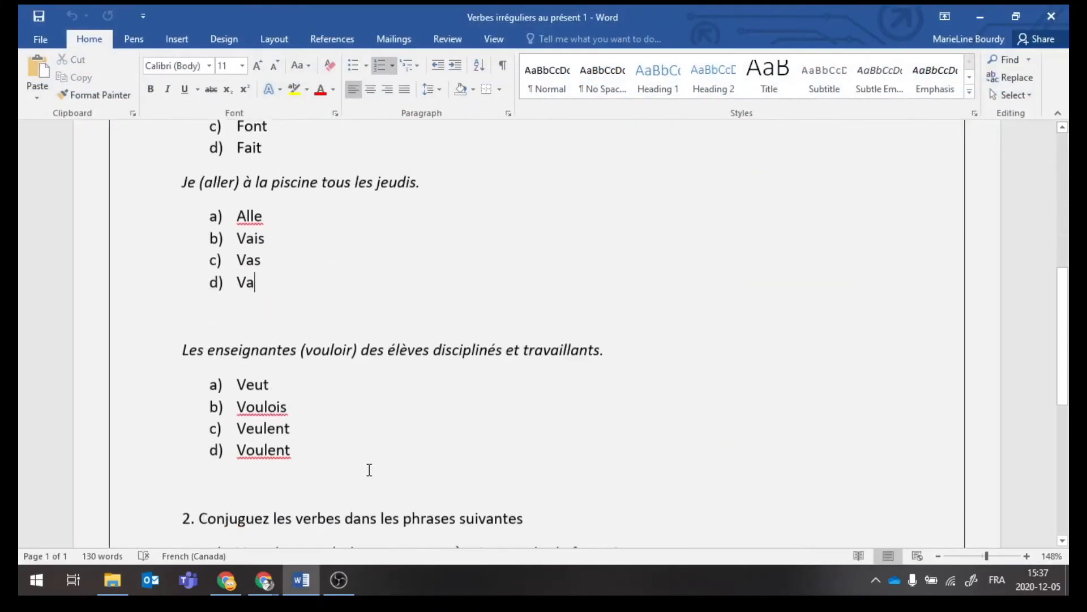
drag(184, 348, 638, 397)
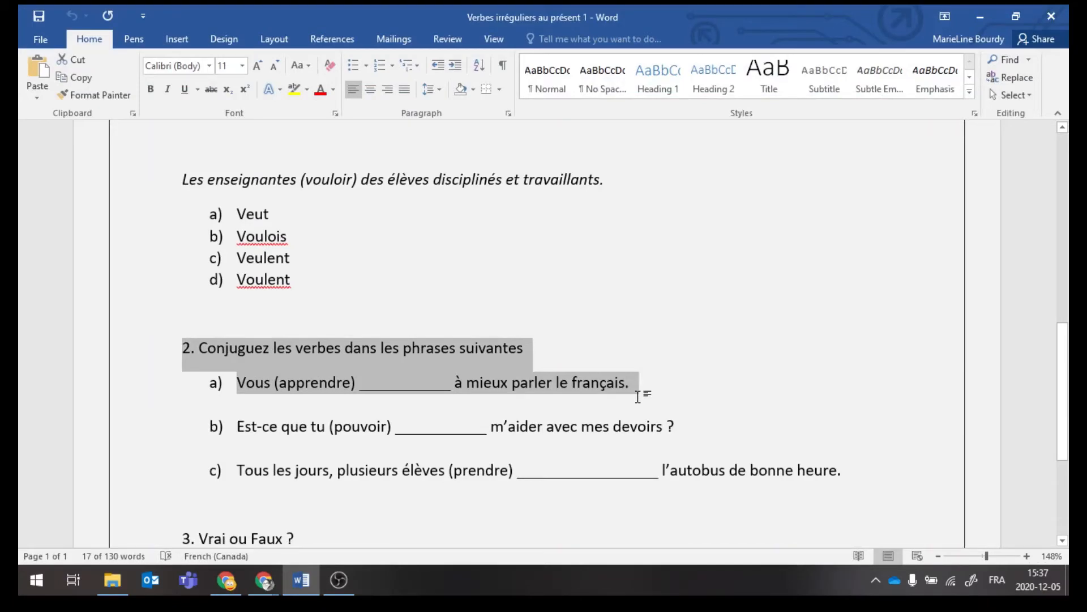
click(981, 15)
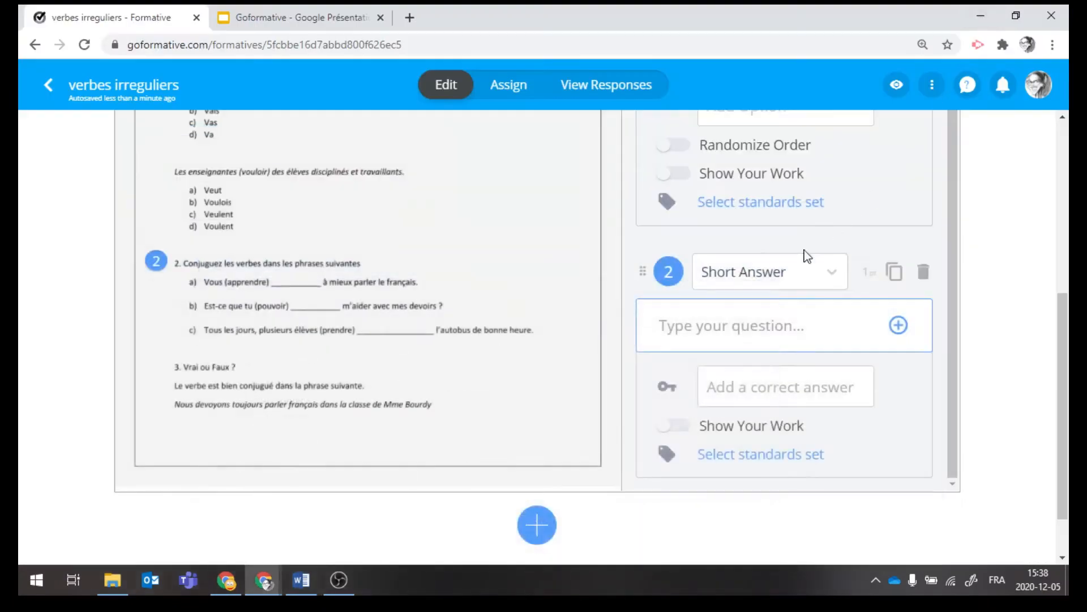
Paste exercise 2's instruction and sentence a) as question 2's text and add "apprenez" as its correct answer.
text(2. Conjuguez les verbes dans les phrases suivantes a) Vous (apprendre) __________ à mieux parler le français.)
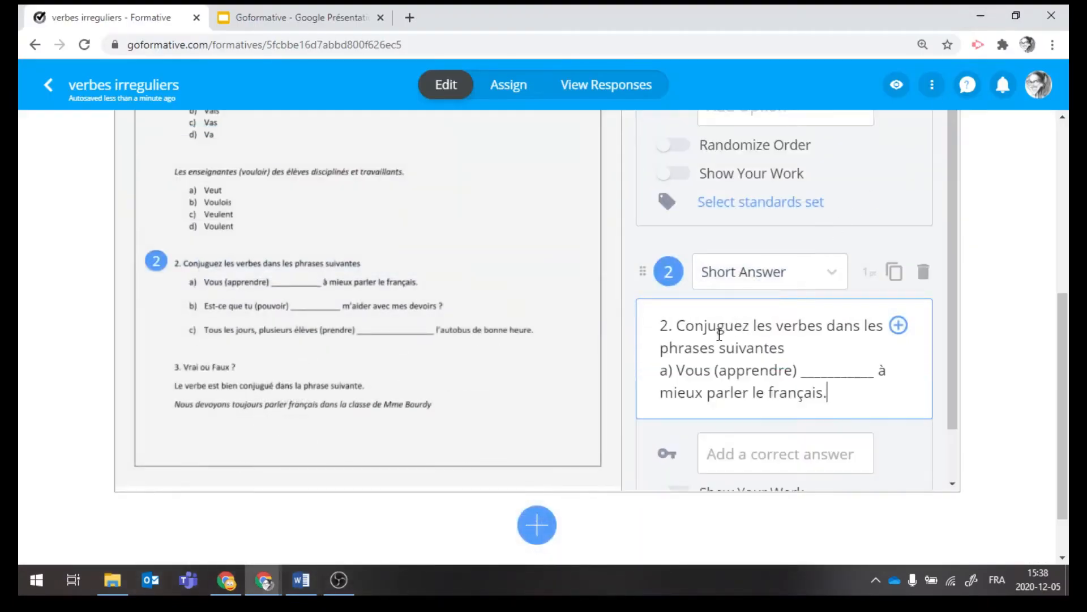
scroll(753, 396, down, 1)
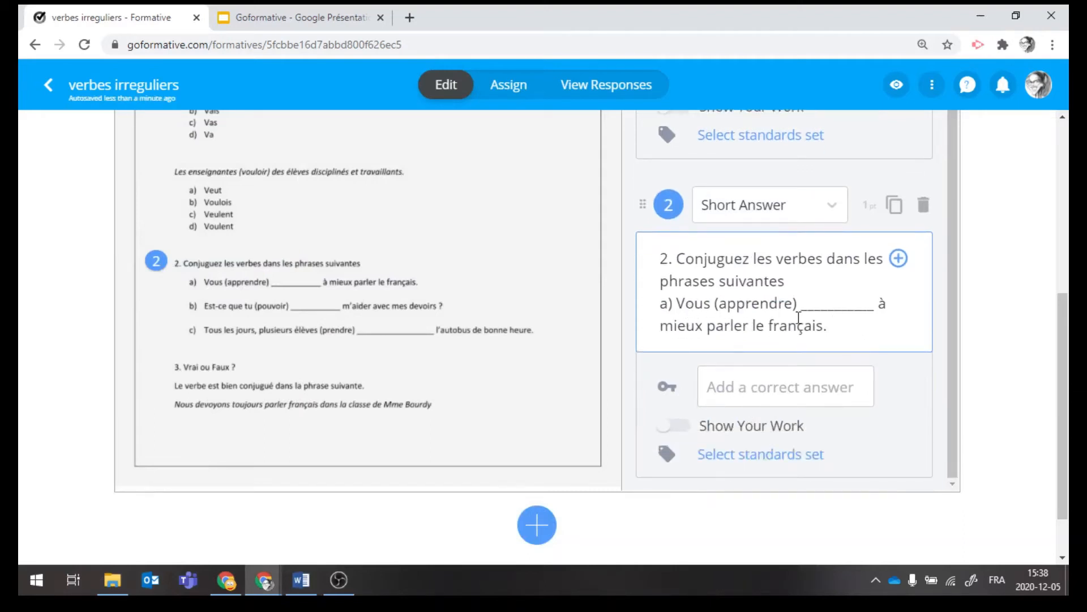
click(727, 384)
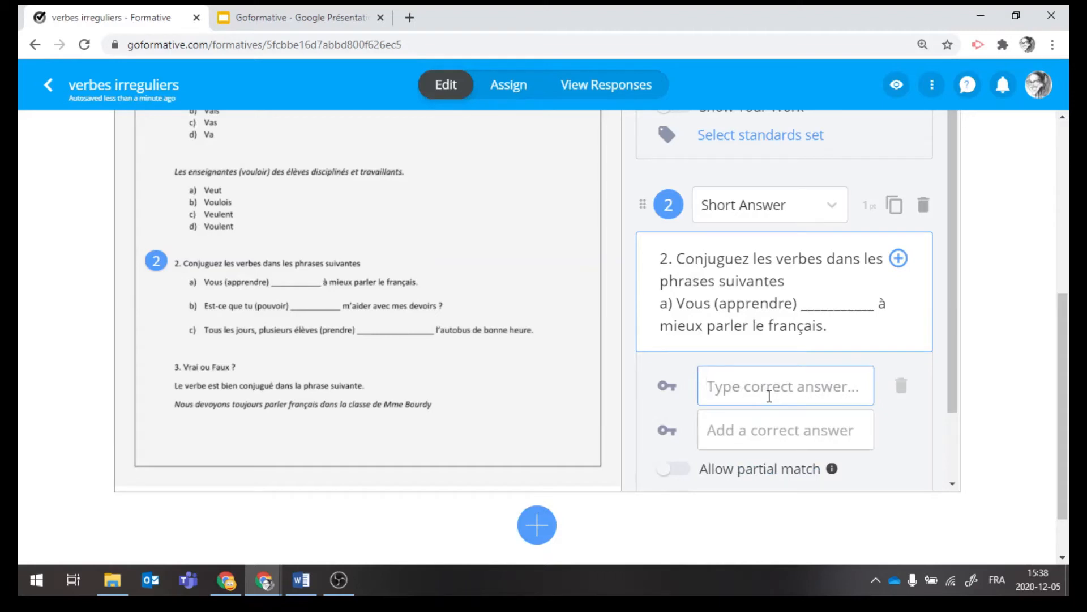
text(apprenez)
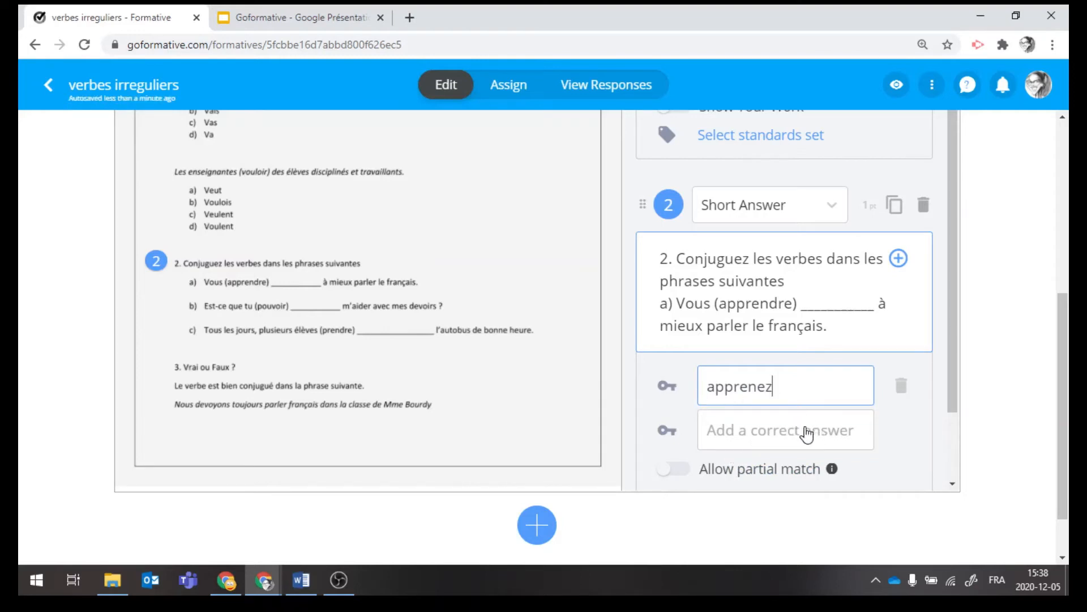
drag(953, 416, 957, 468)
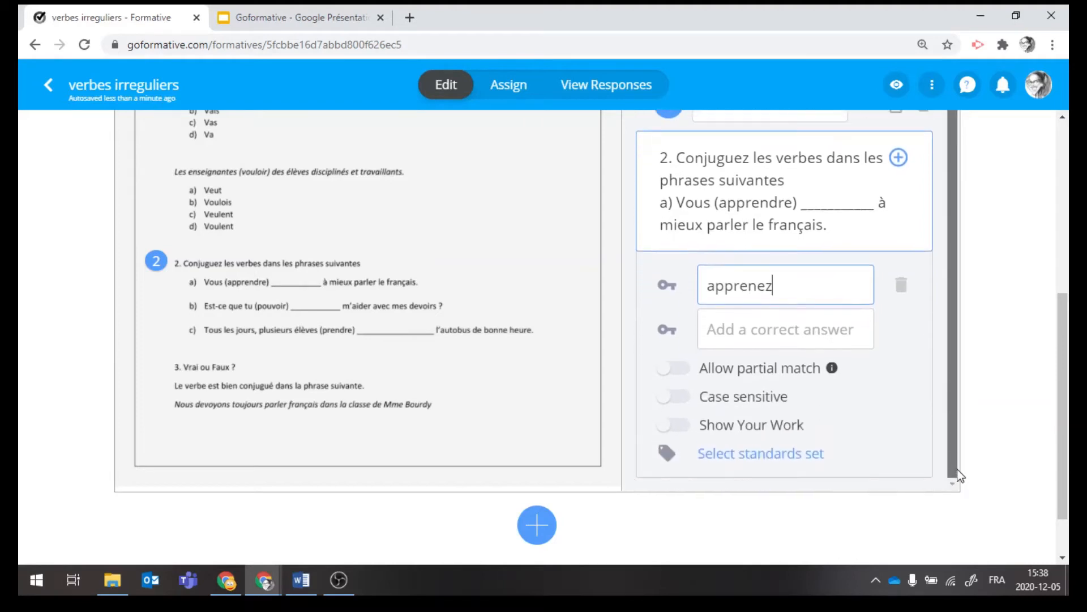
Add a True Or False question beside exercise 3, "Vrai ou Faux ?", on the PDF page.
click(157, 367)
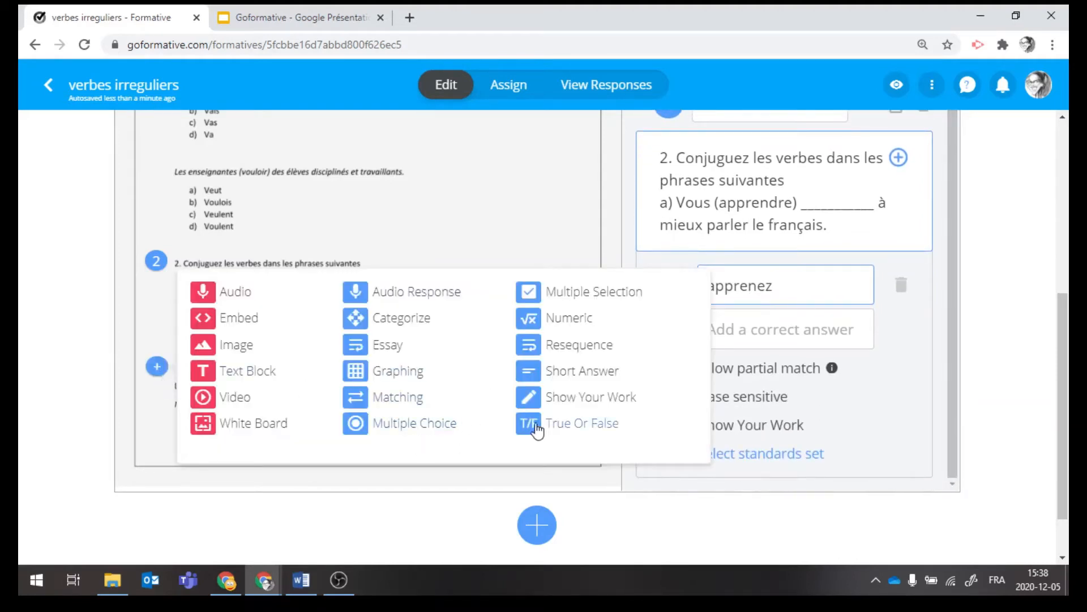
click(558, 426)
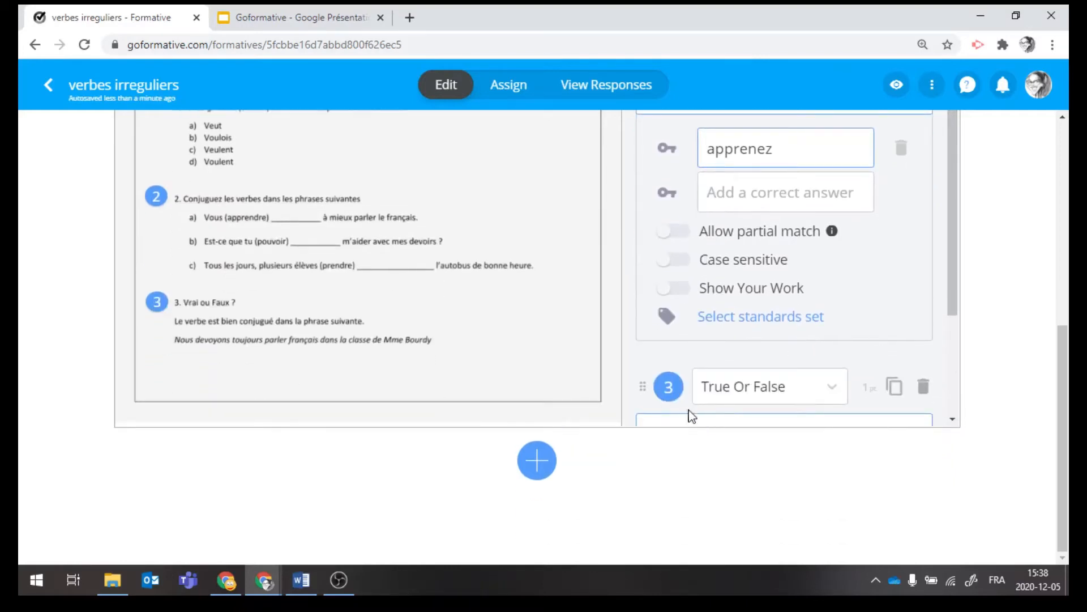
scroll(782, 362, down, 3)
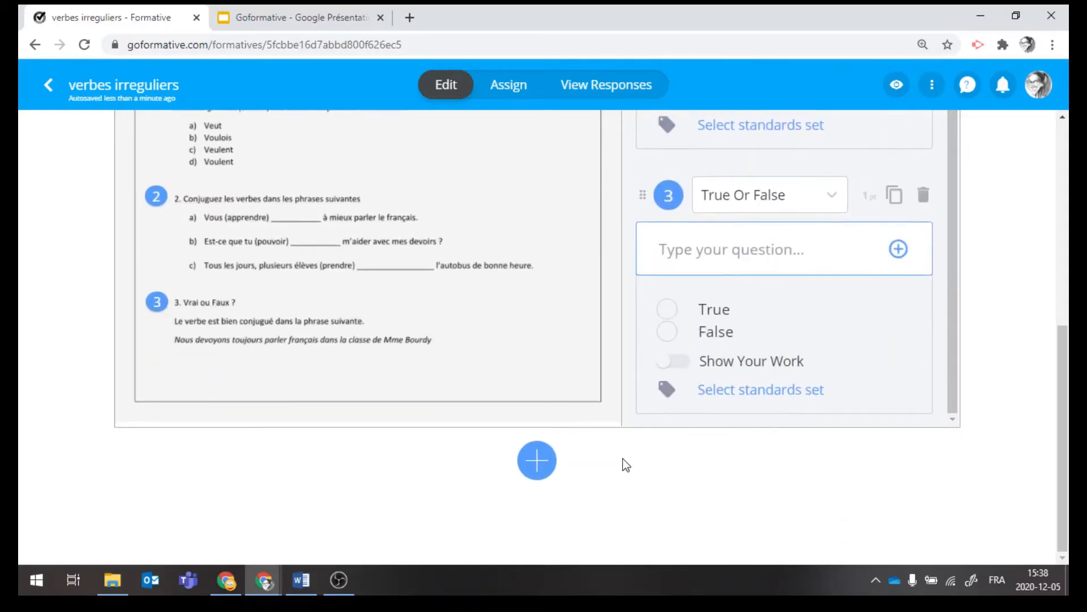
Switch to the Word document, copy all of exercise 3 from "3. Vrai ou Faux ?" through its italic sentence, and return to Formative.
click(310, 586)
scroll(391, 426, down, 3)
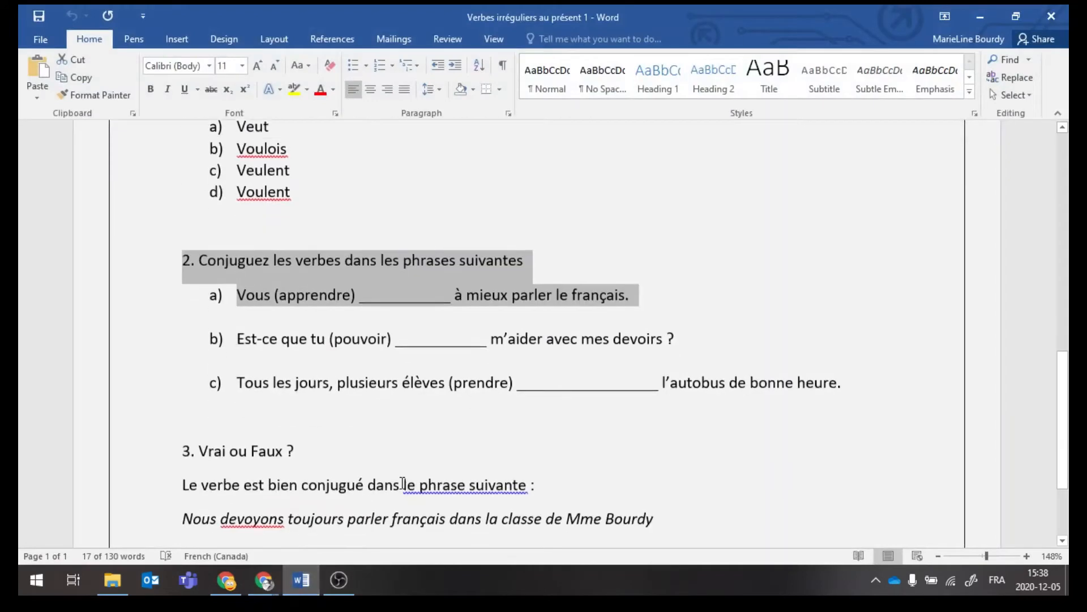
click(391, 426)
scroll(390, 426, down, 2)
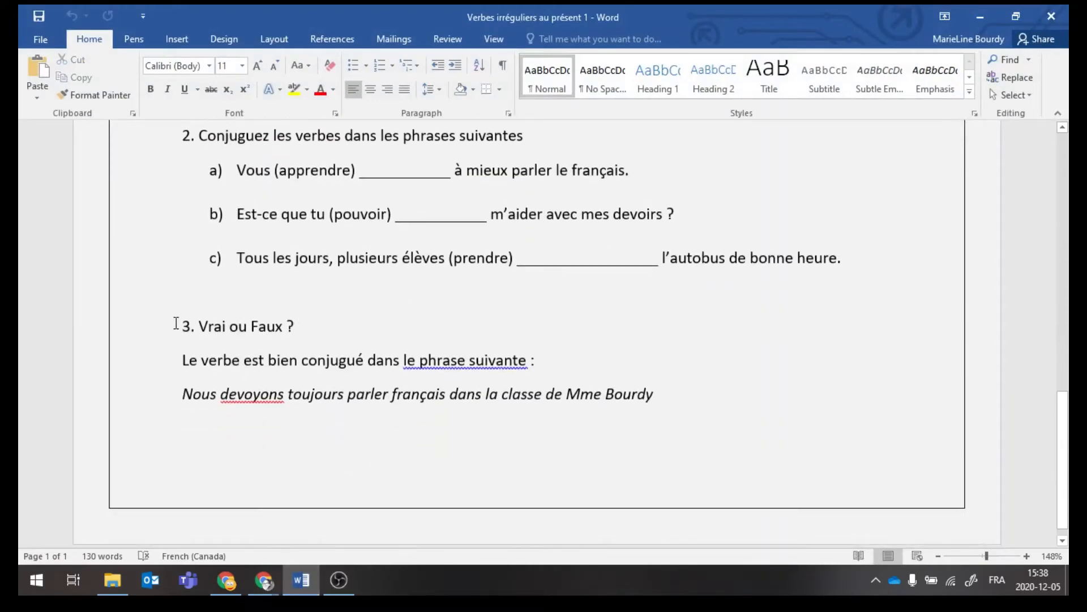
drag(176, 324, 650, 395)
key(ctrl+c)
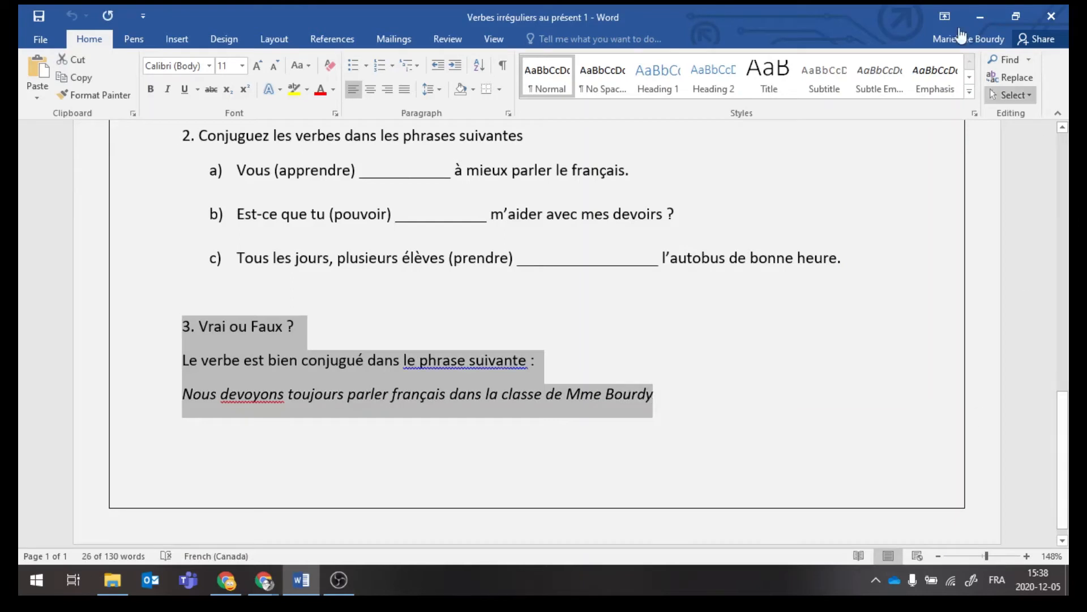
click(983, 18)
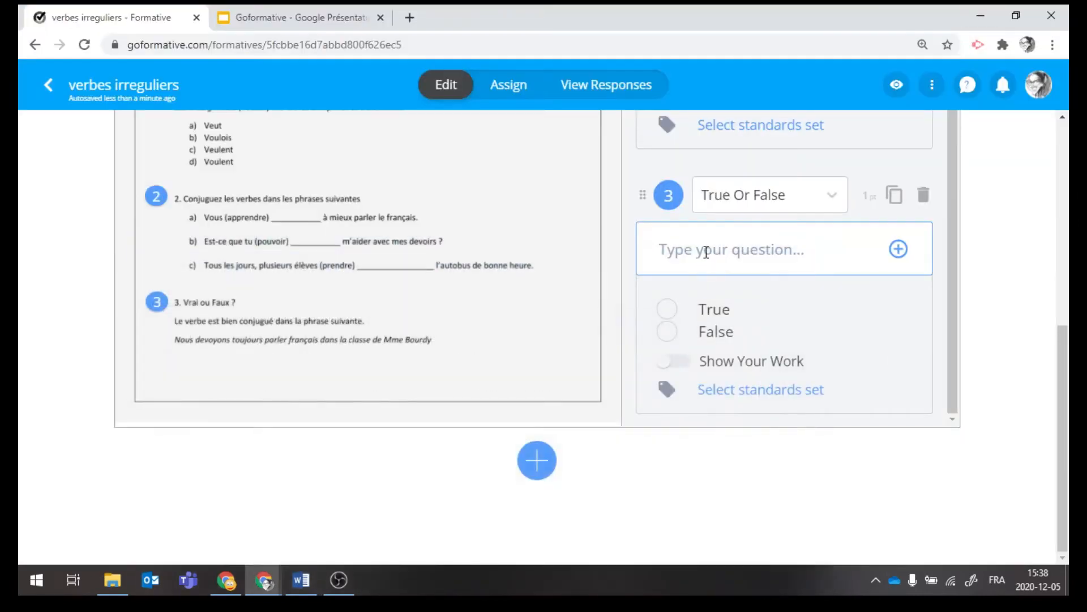
Paste the copied exercise as question 3's text and mark False as the correct answer.
key(ctrl+v)
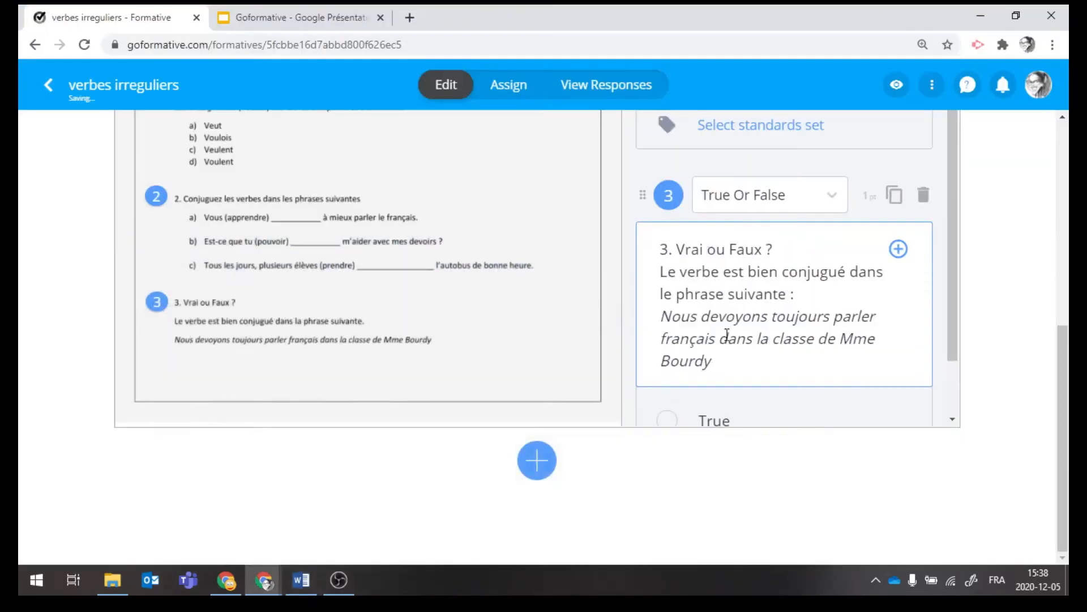
scroll(719, 383, down, 2)
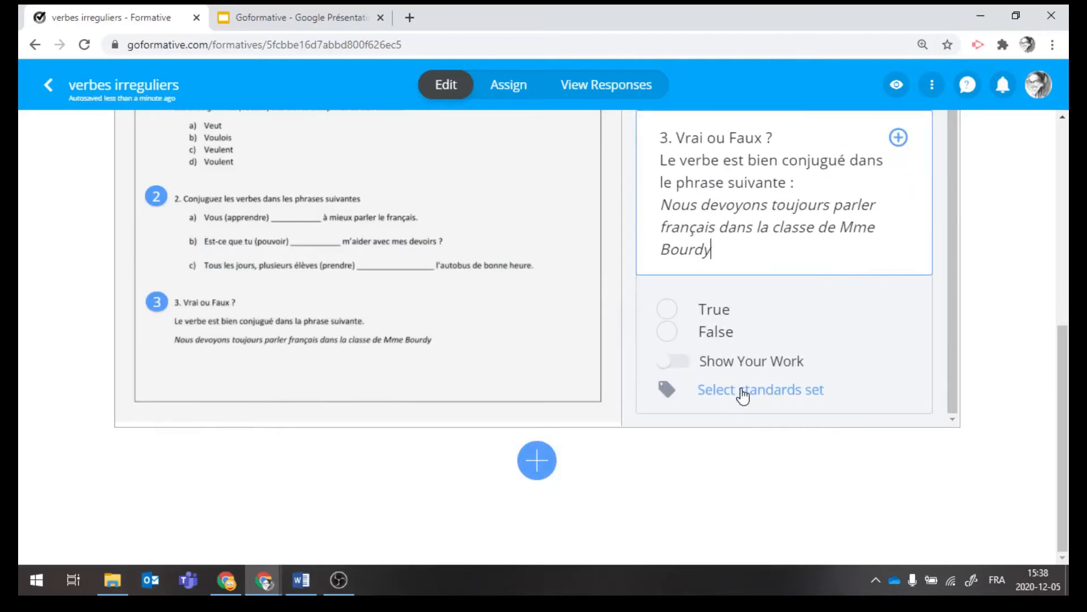
click(668, 331)
Preview the formative as a student in the laptop layout and look through all three questions beside the PDF.
scroll(622, 446, up, 4)
scroll(623, 446, up, 10)
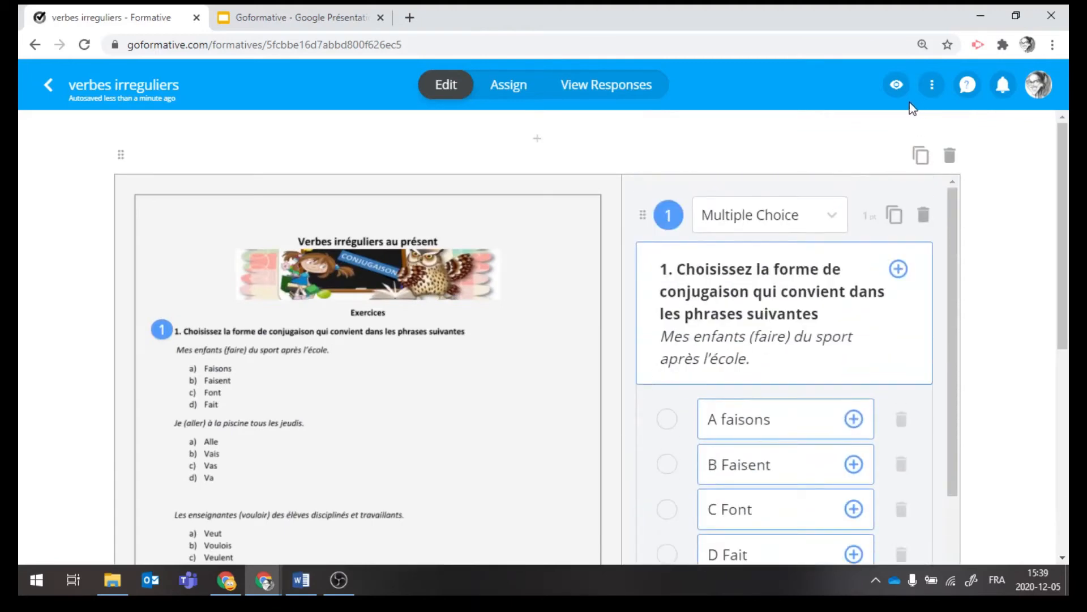
click(890, 95)
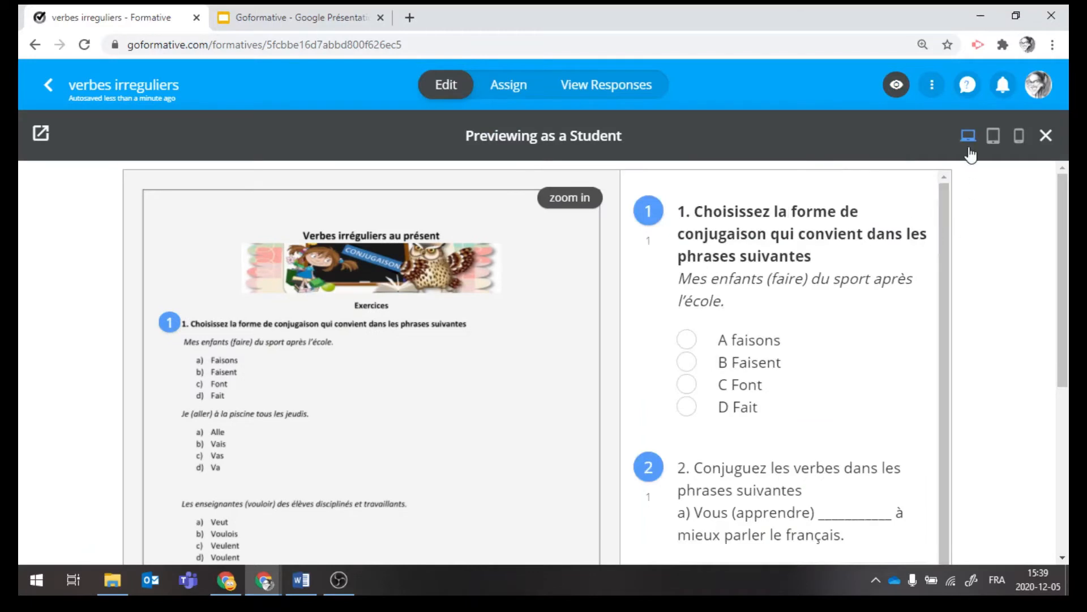
scroll(733, 245, down, 1)
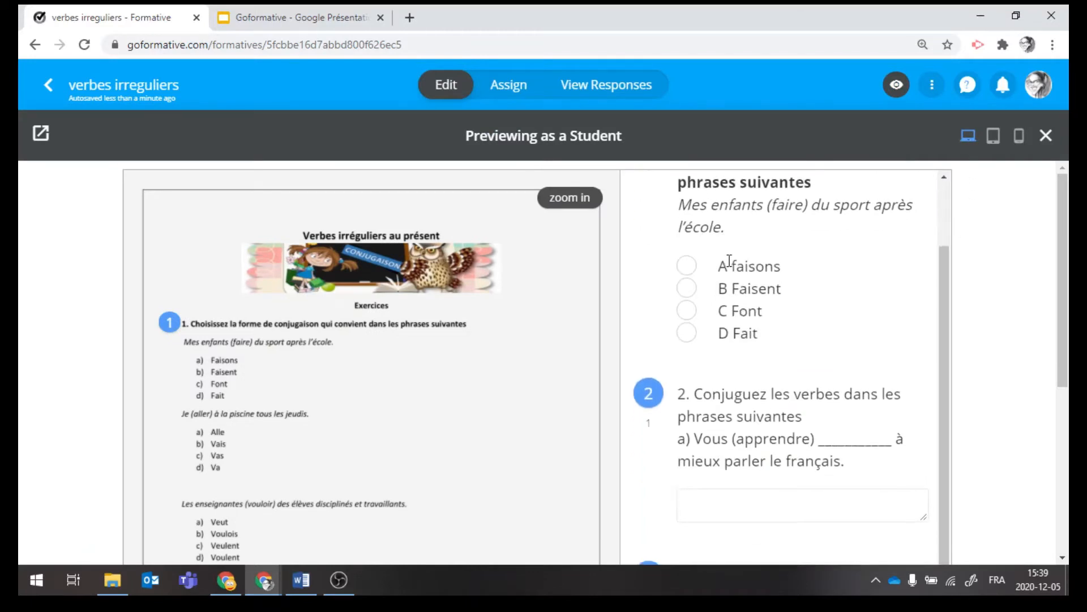
scroll(729, 262, up, 1)
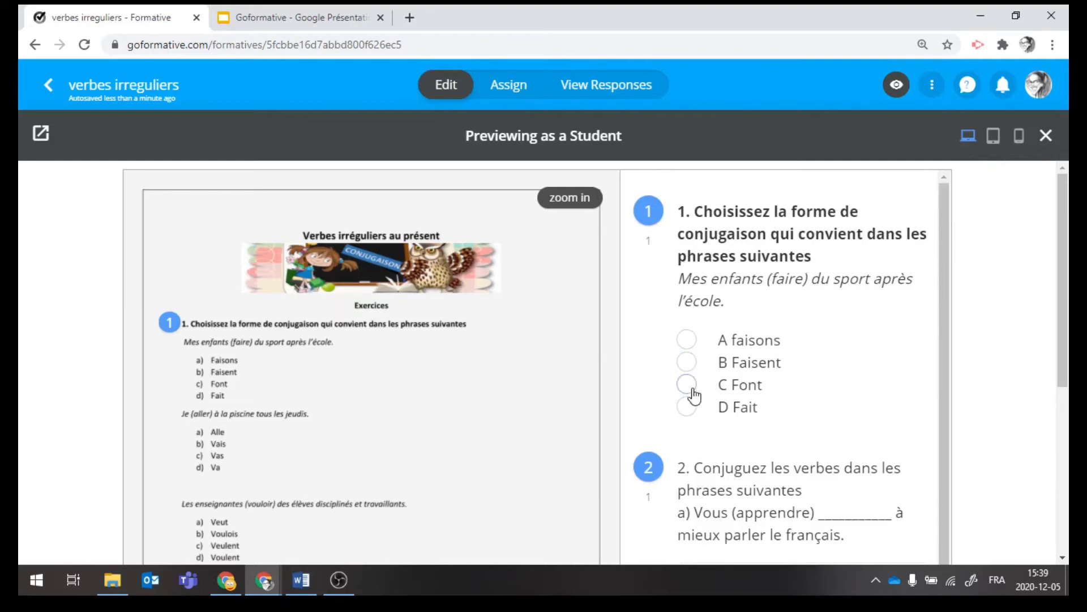
scroll(704, 390, down, 1)
scroll(704, 402, down, 1)
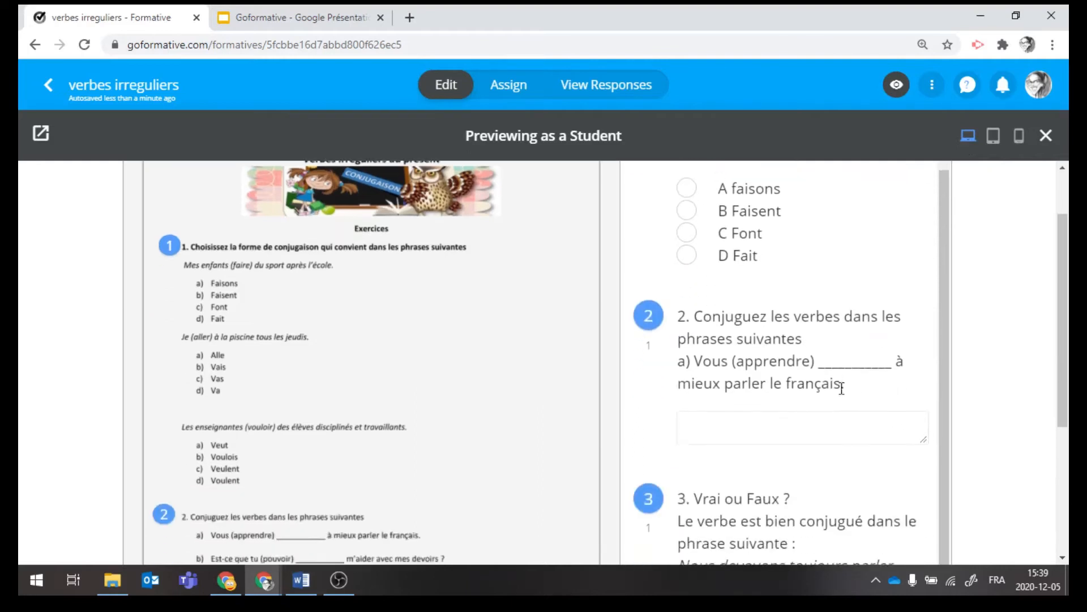
scroll(792, 411, down, 1)
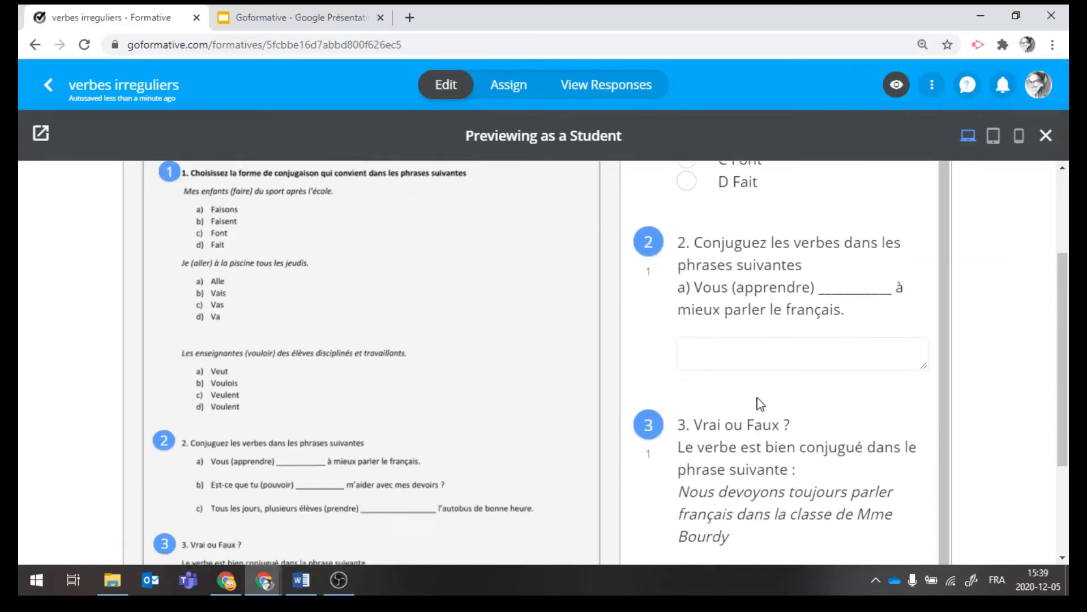
click(711, 350)
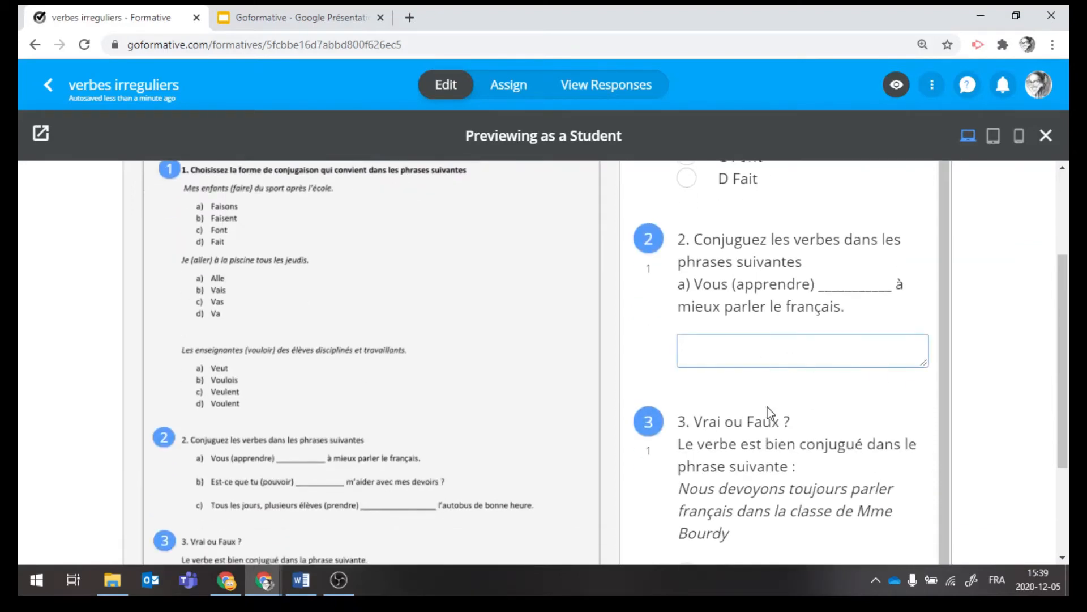
scroll(836, 385, down, 2)
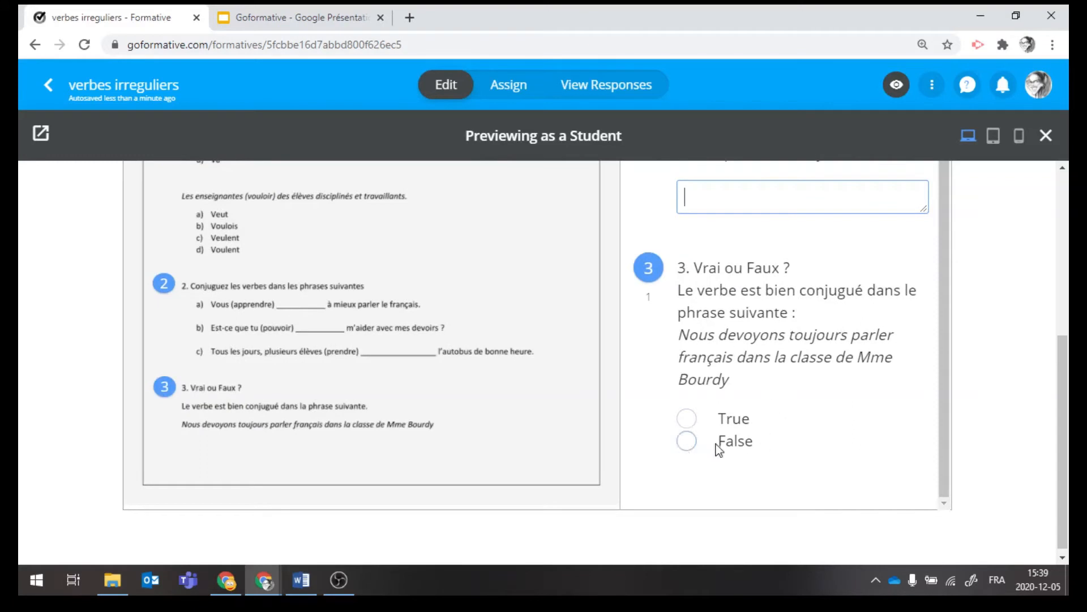
scroll(840, 416, up, 1)
scroll(885, 313, up, 2)
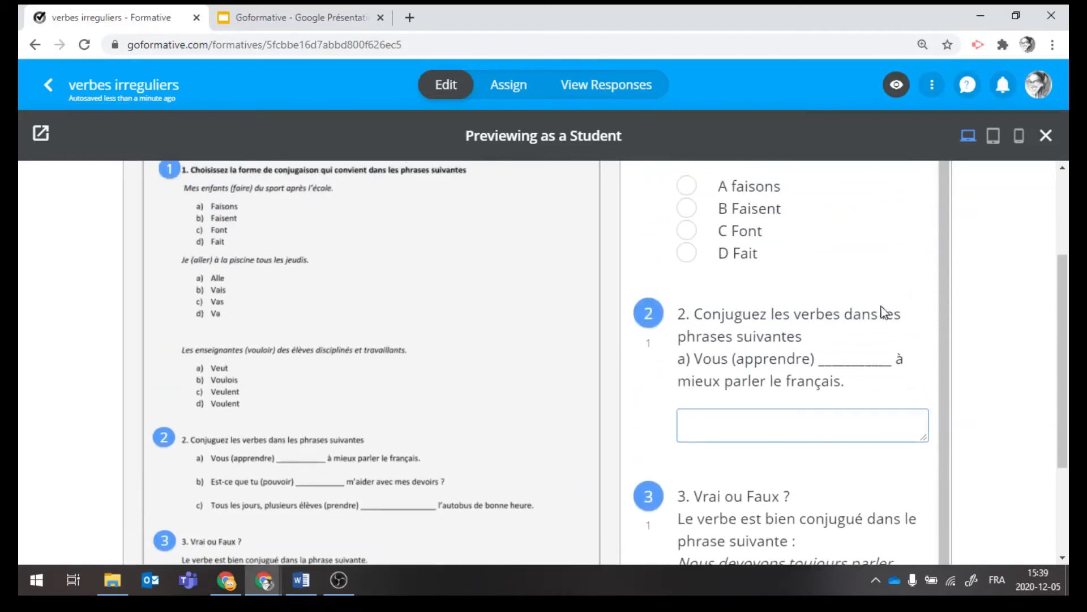
scroll(243, 354, up, 3)
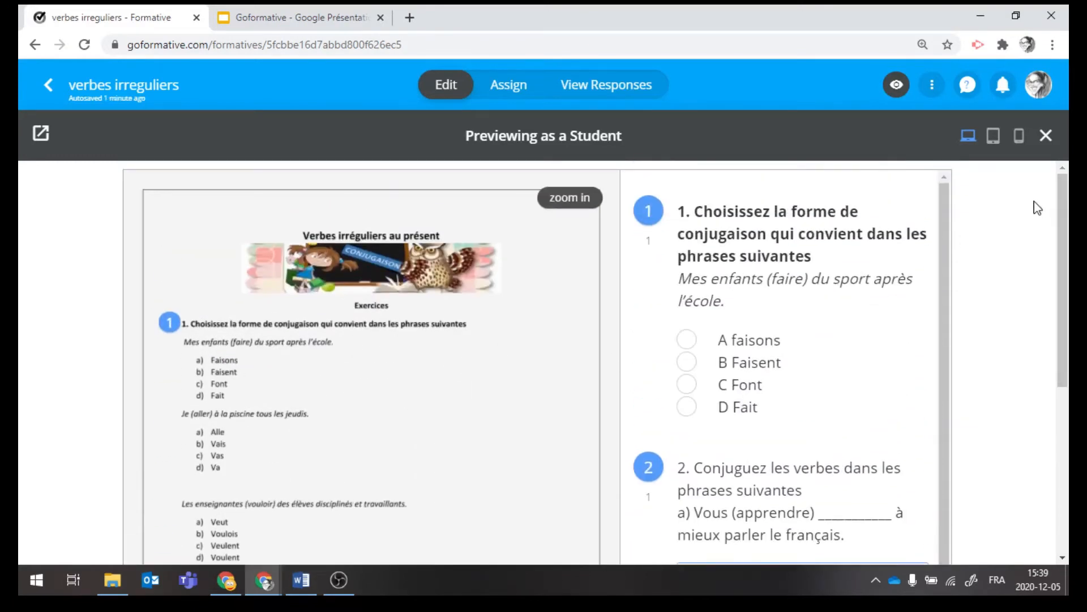
Switch the student preview to the tablet layout, open it in its own browser tab, look through it and exit.
click(993, 137)
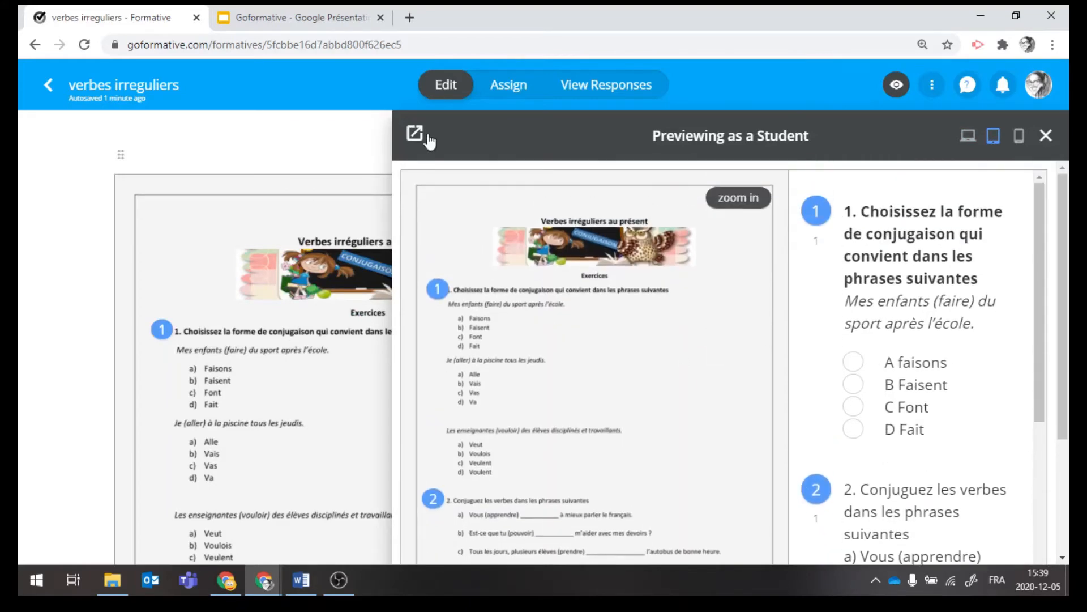
click(414, 134)
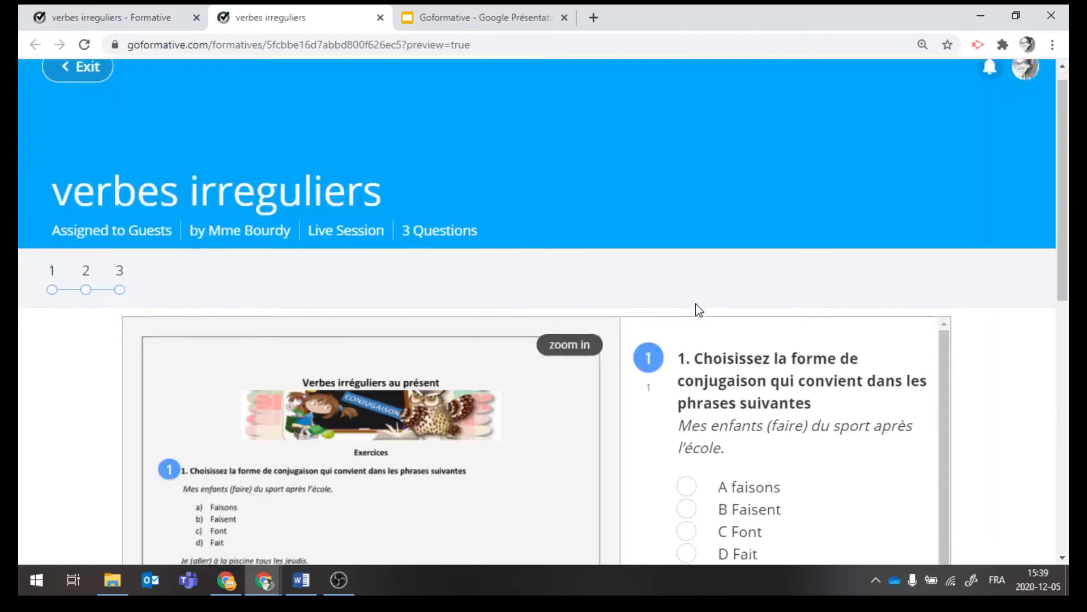
scroll(699, 309, down, 5)
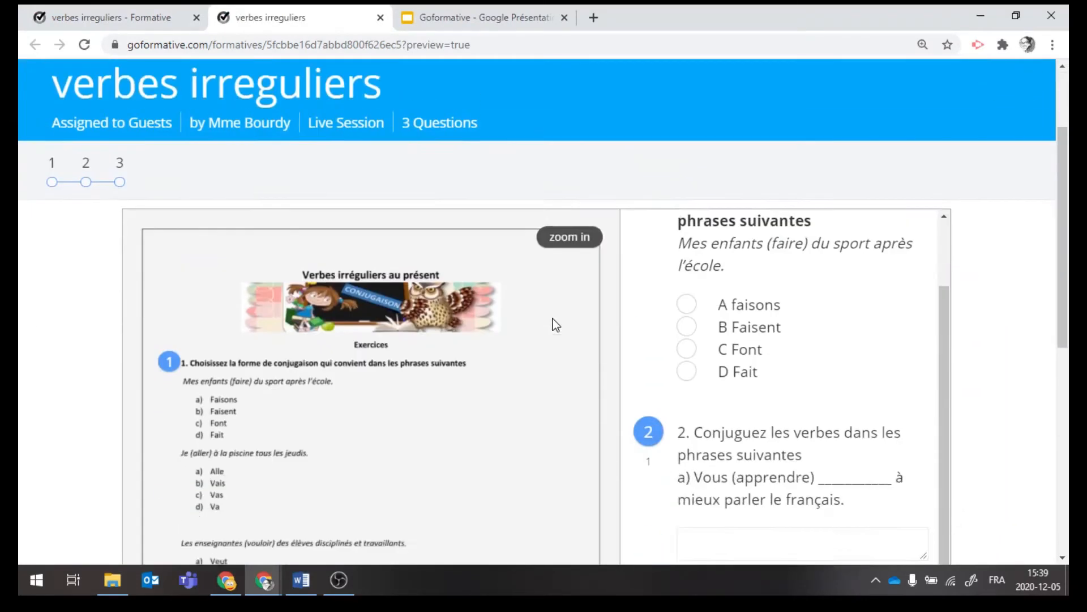
scroll(554, 325, down, 5)
scroll(566, 323, up, 10)
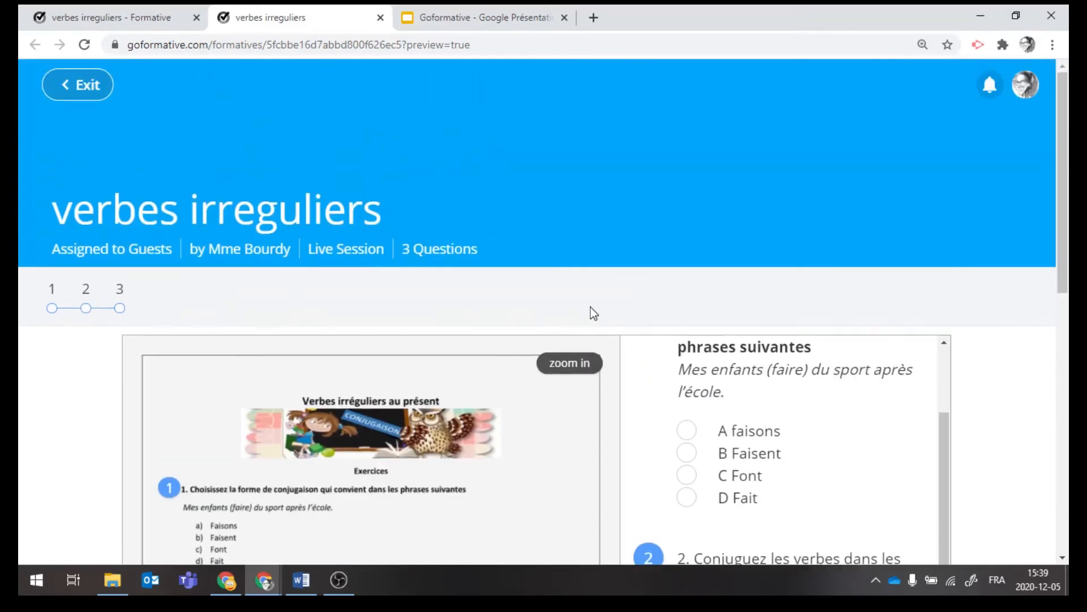
click(72, 85)
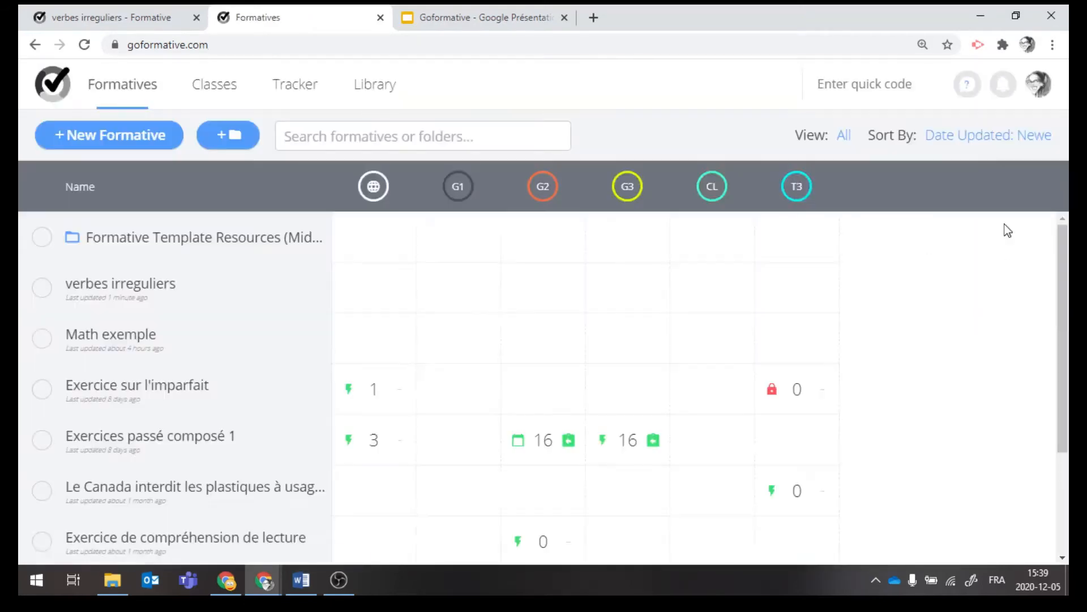
Return to the verbes irreguliers editor, preview it in the phone layout, and review the full-page student preview down to the submission area.
click(121, 25)
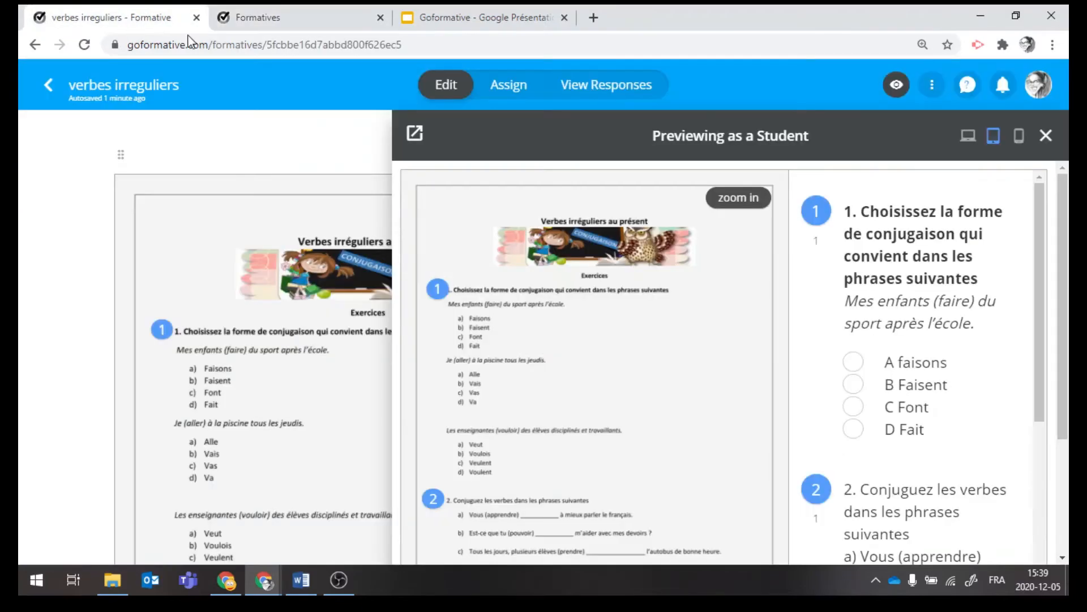
click(1019, 138)
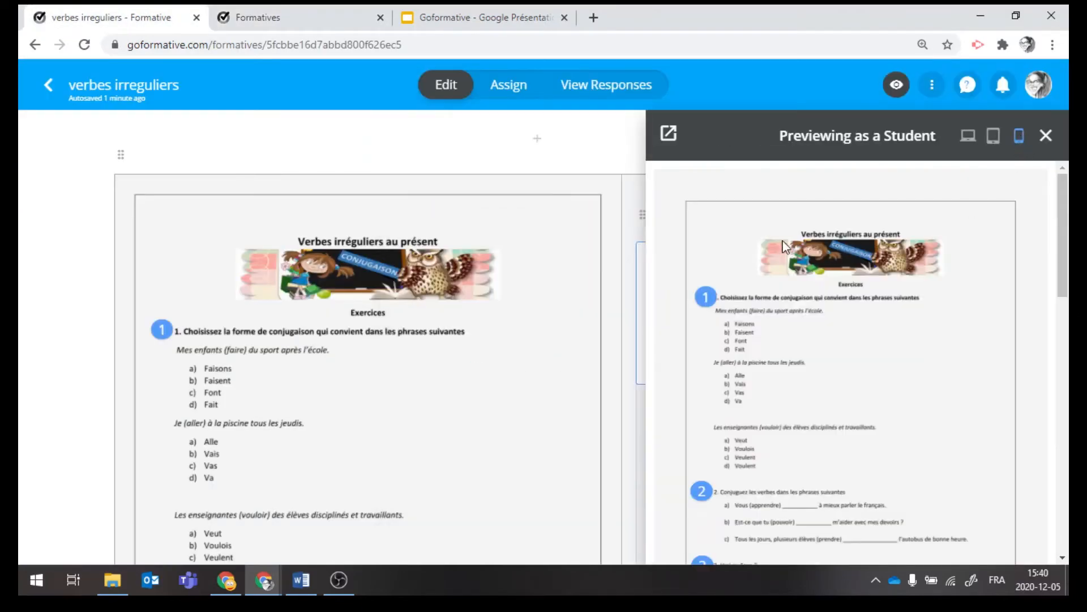
click(669, 135)
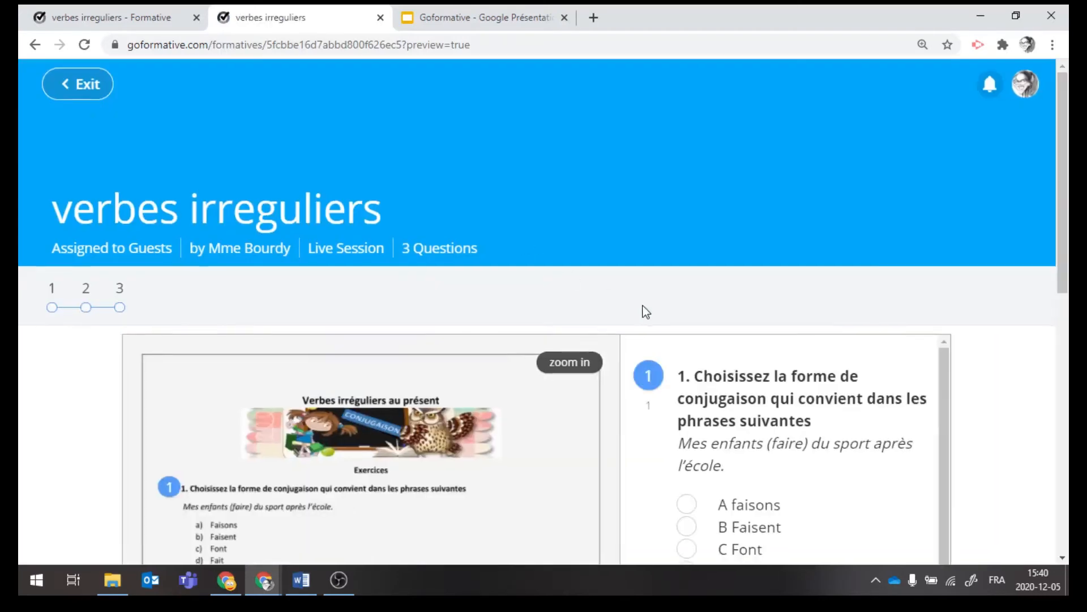
scroll(646, 311, down, 5)
scroll(594, 312, up, 1)
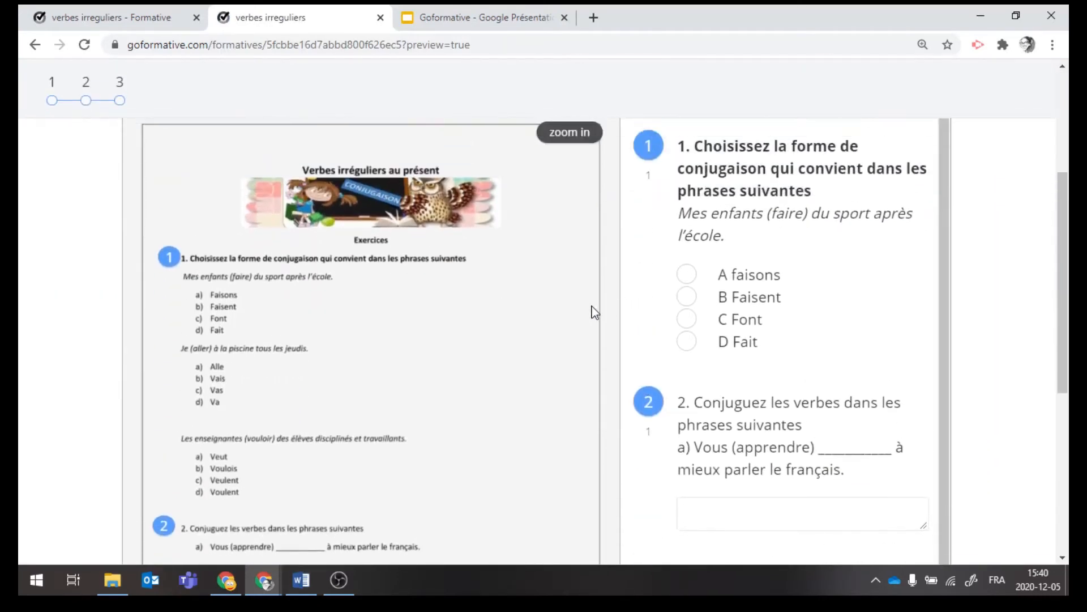
scroll(594, 312, up, 1)
scroll(674, 336, down, 1)
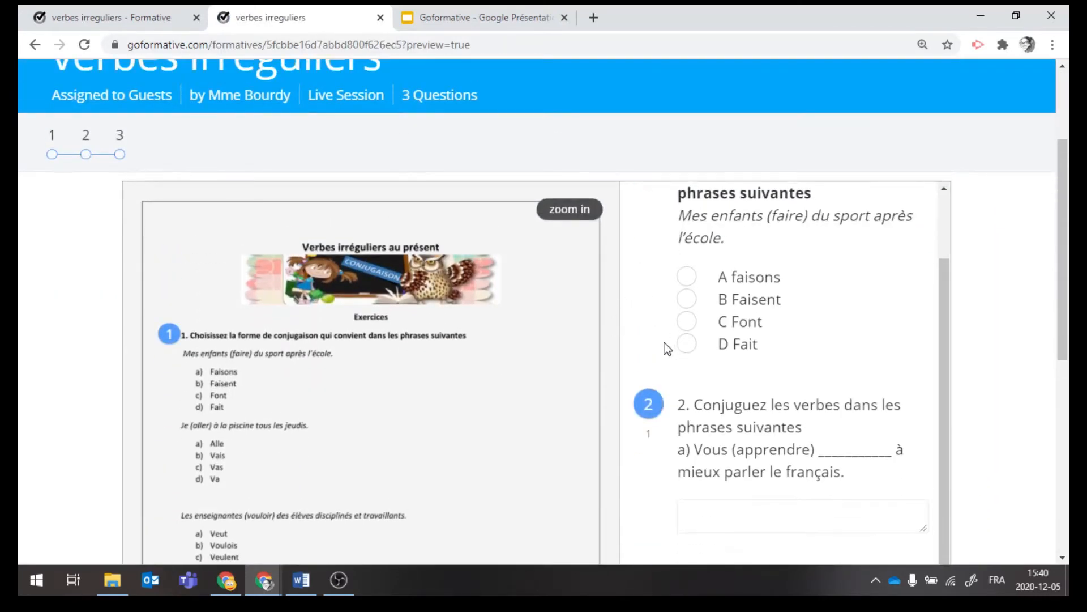
scroll(539, 340, down, 5)
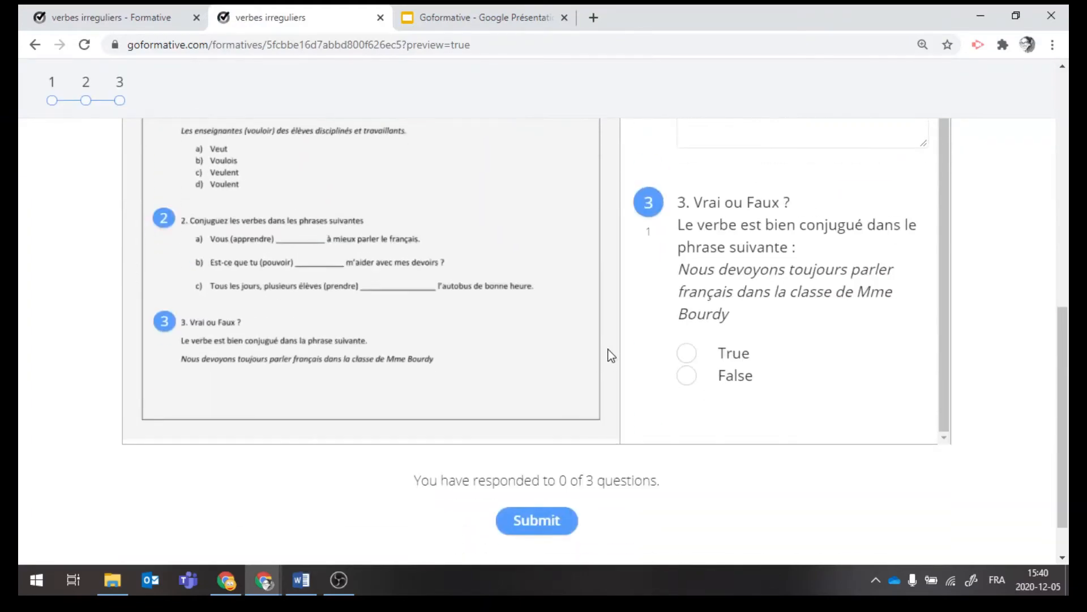
Exit the slide presentation, return to the Formatives list and create a new blank formative.
scroll(444, 269, up, 2)
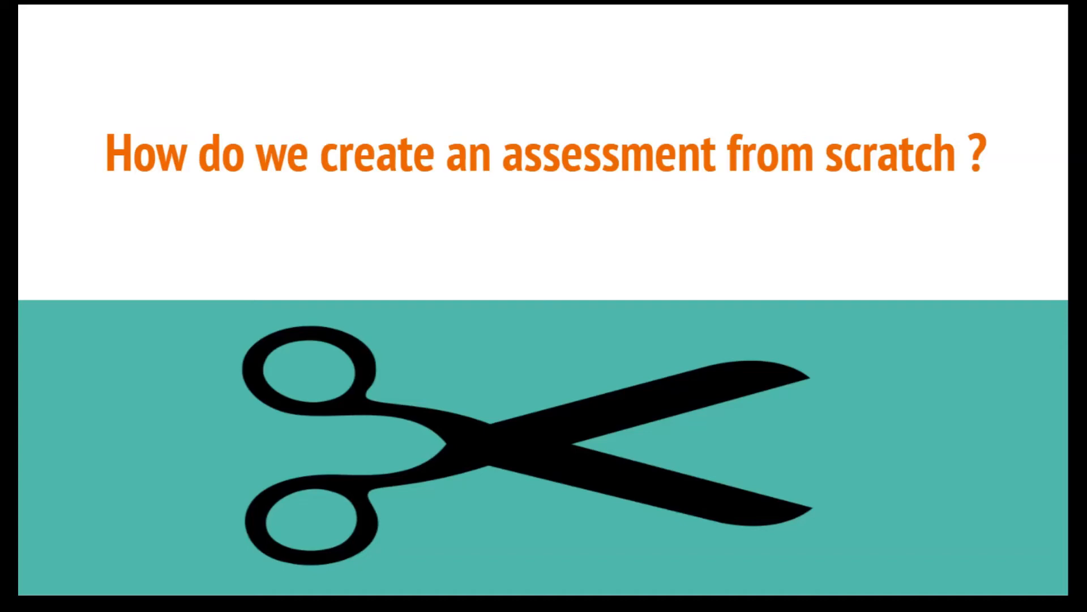
click(659, 555)
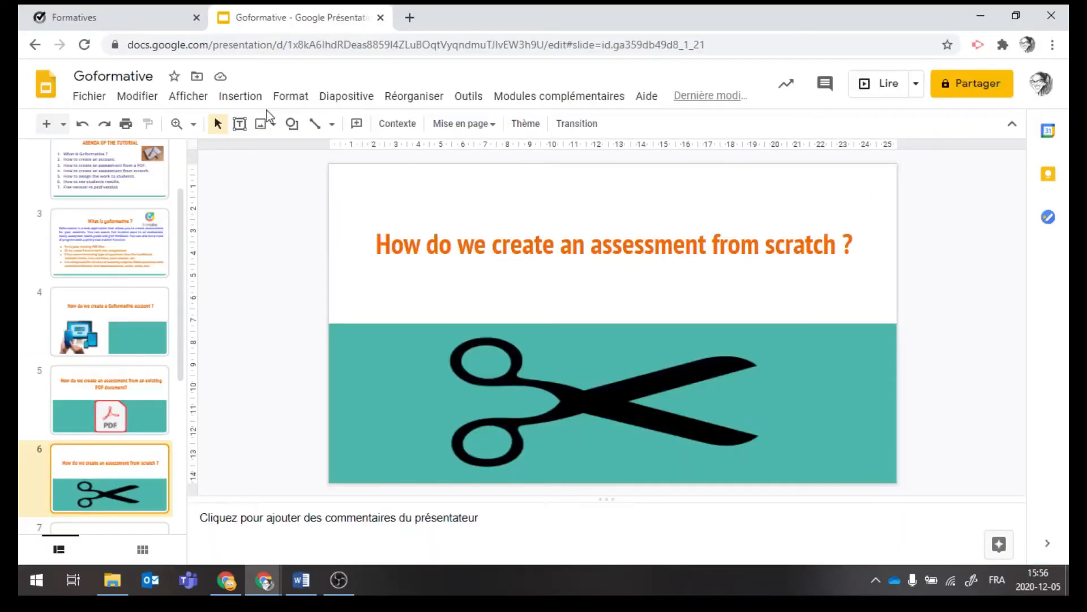
click(162, 26)
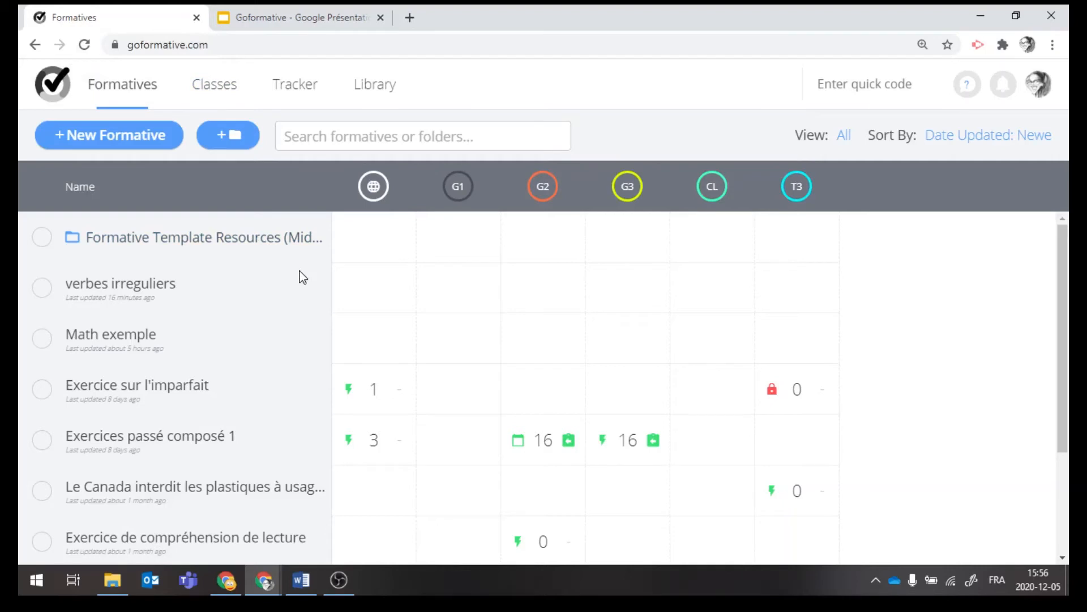
click(127, 136)
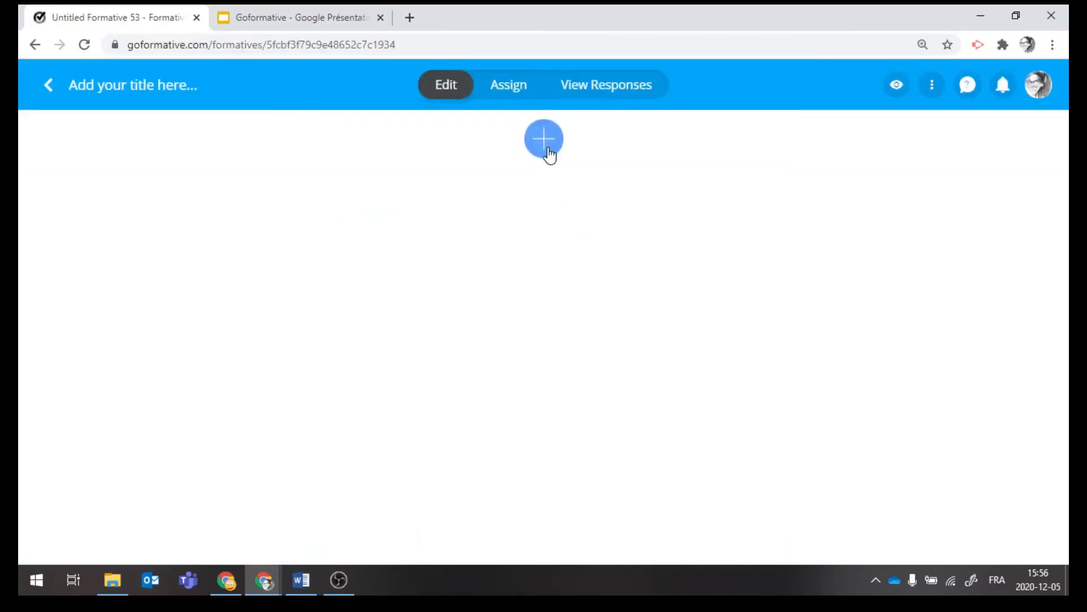
Add a Graphing question as question 1 and fill its question text with a row of repeated letter t as placeholder.
click(544, 149)
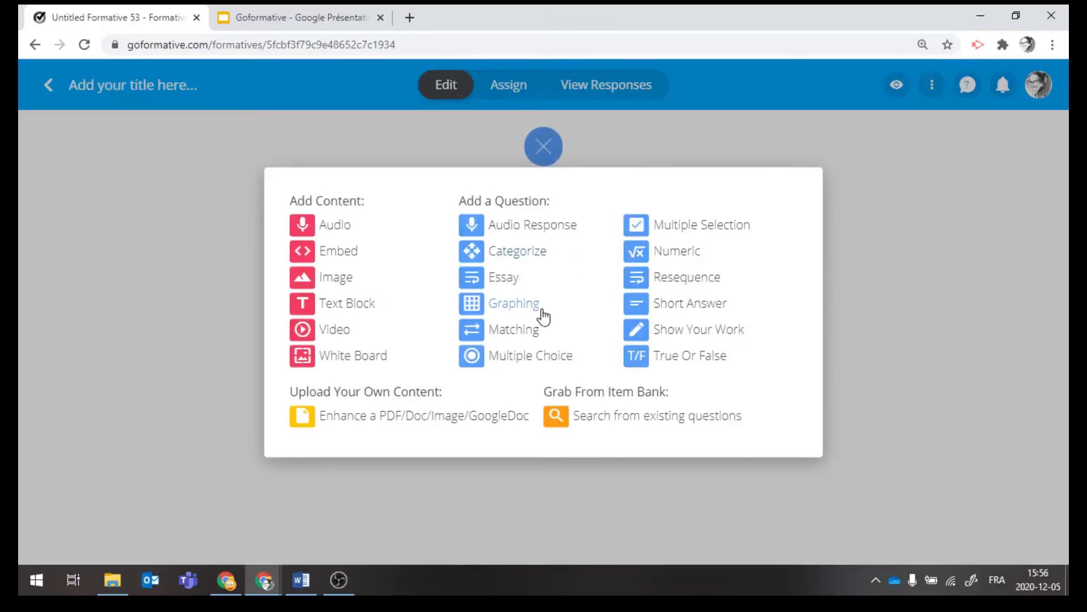
click(522, 306)
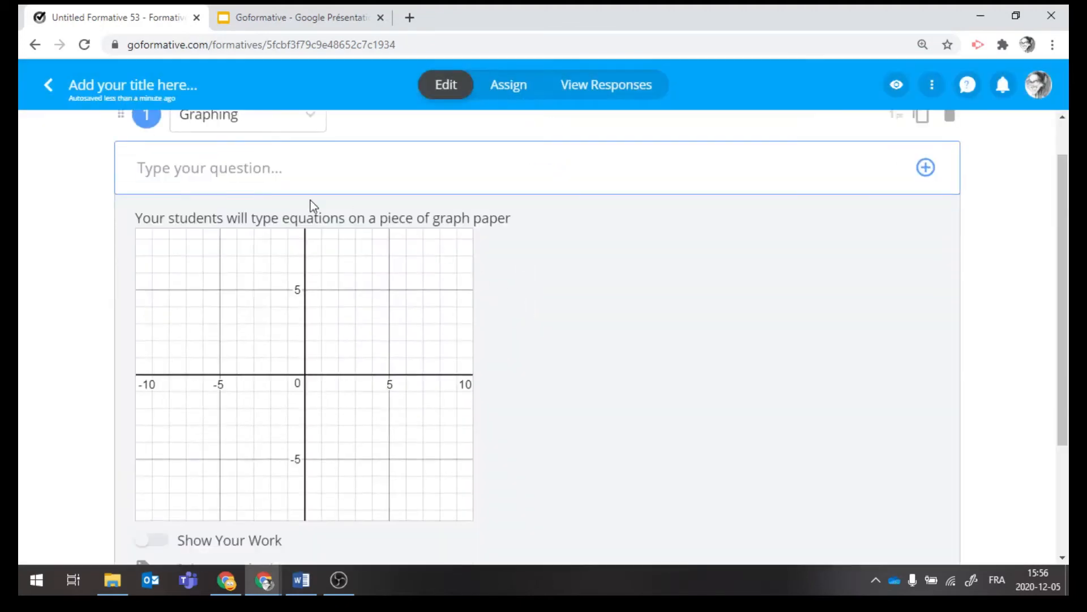
click(251, 172)
text(ttttttttttttttttttttttttttttttttttt)
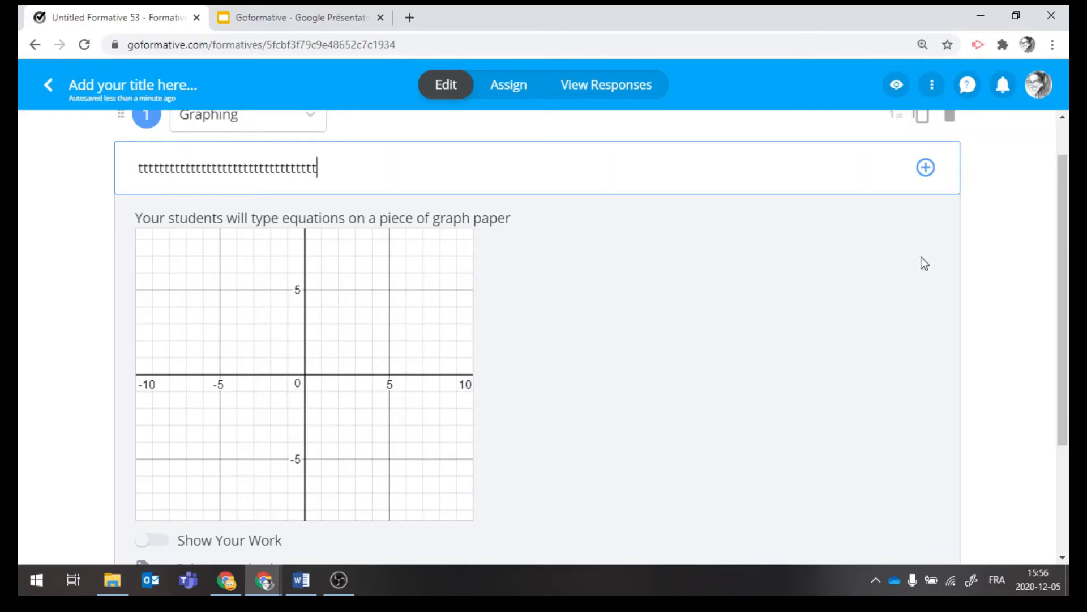
scroll(1031, 312, up, 1)
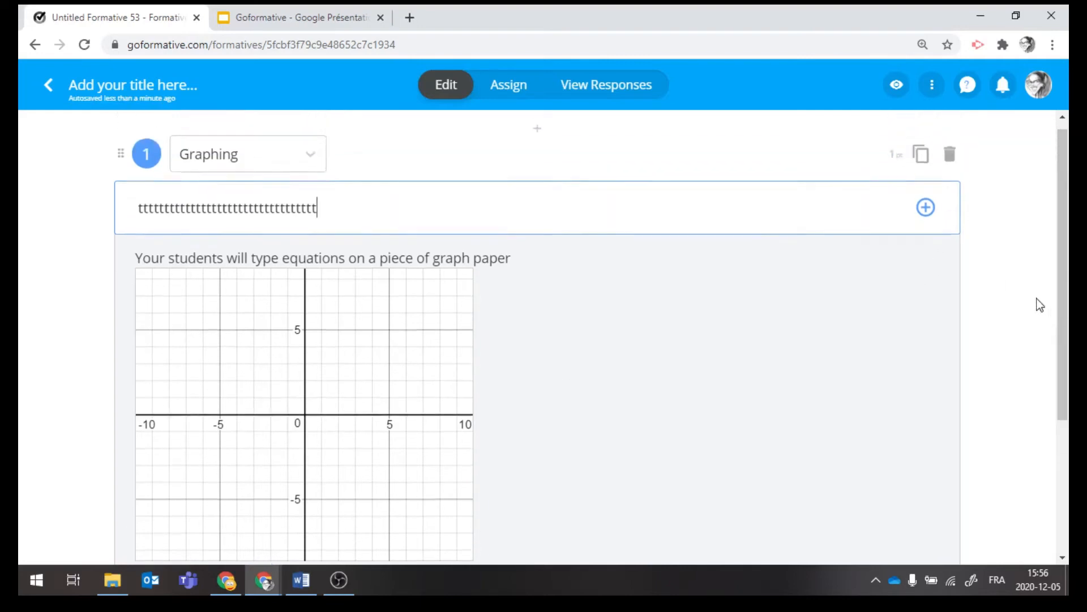
Preview the formative as a student in the laptop layout and graph the expression y = 2x + 4 in question 1.
click(896, 85)
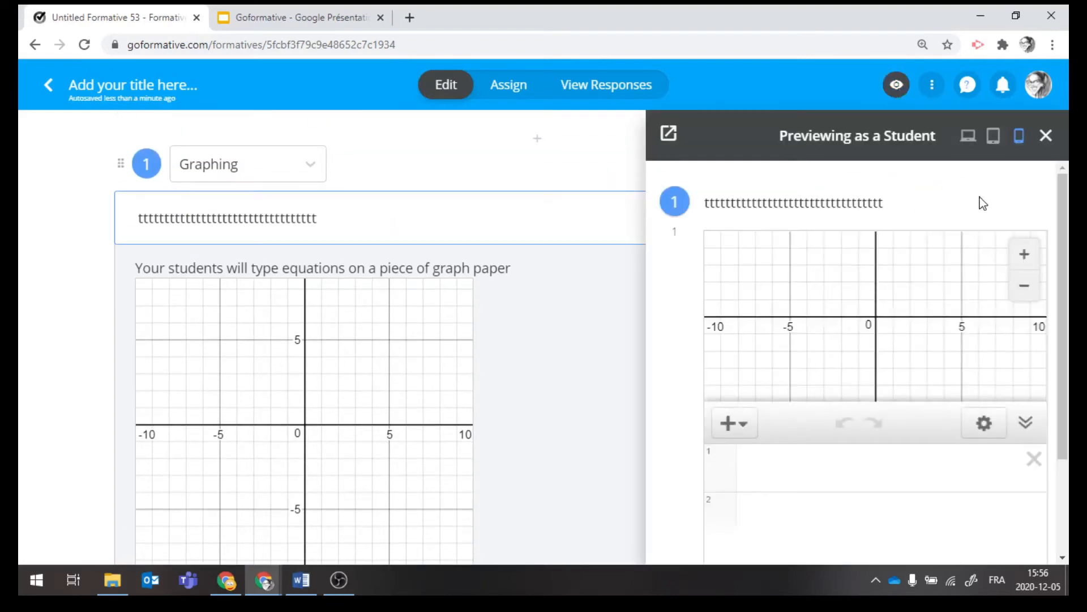
click(969, 139)
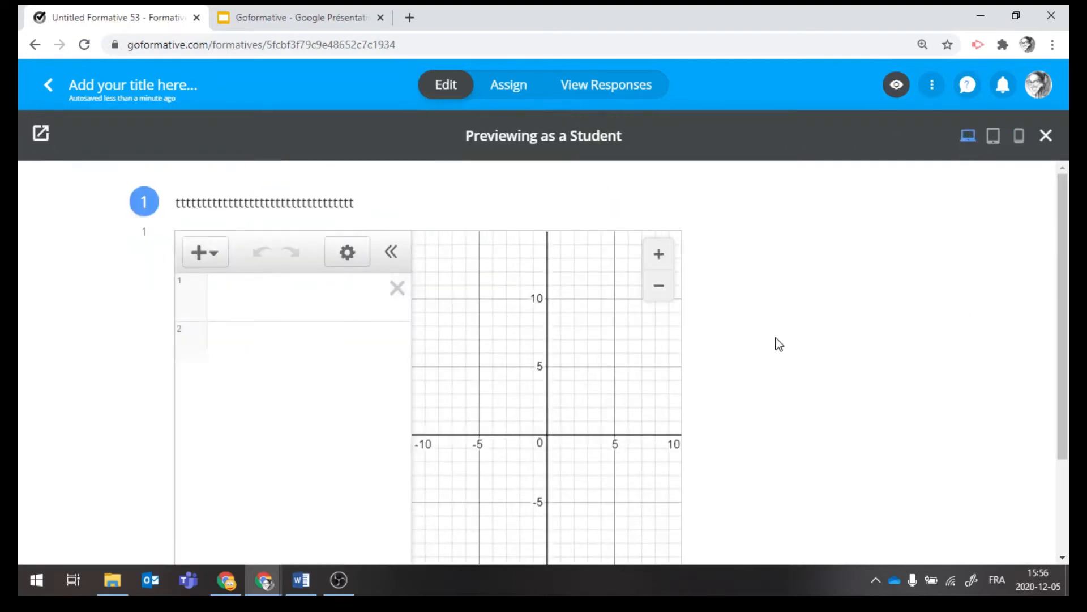
click(258, 306)
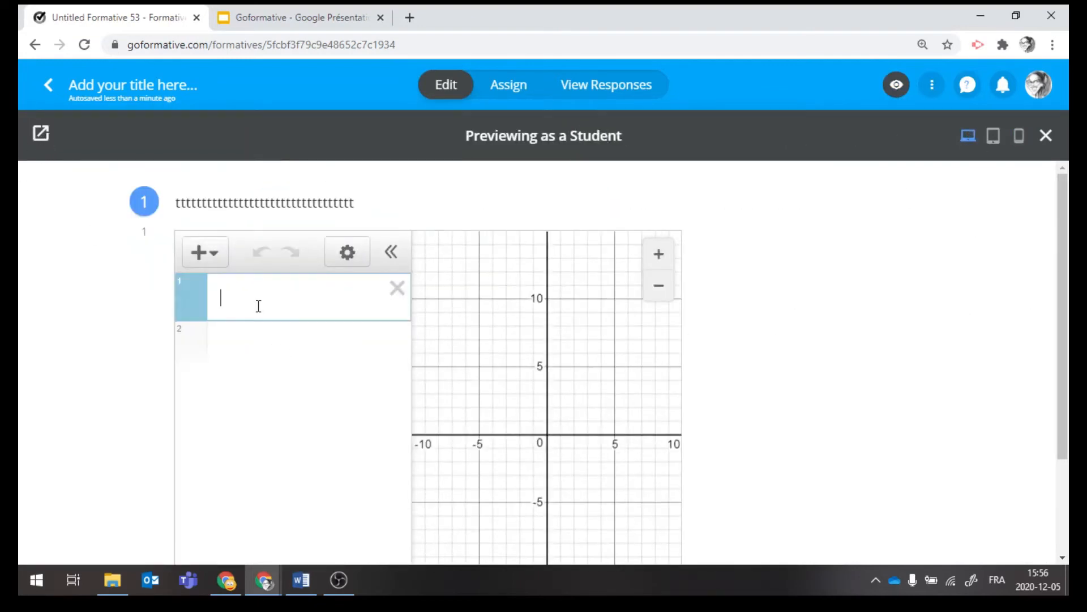
click(213, 256)
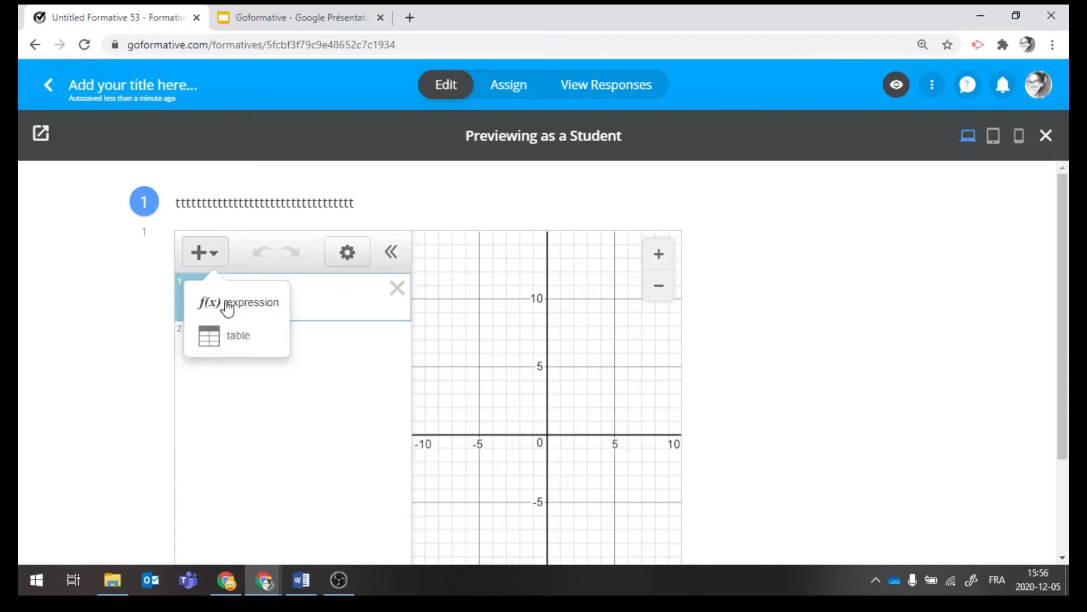
click(252, 301)
click(253, 301)
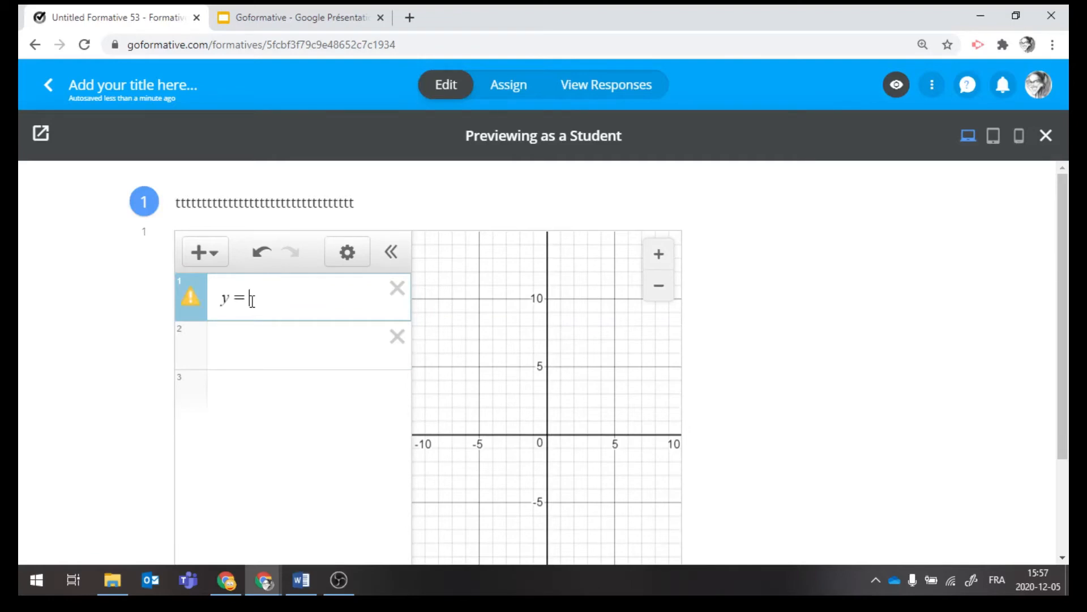
text(a)
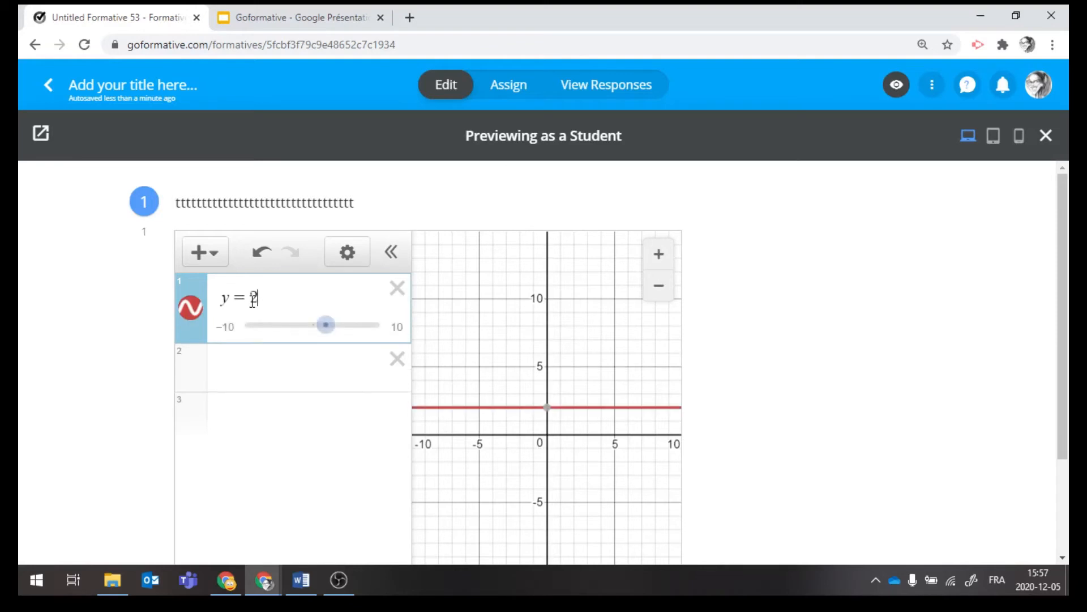
text(x)
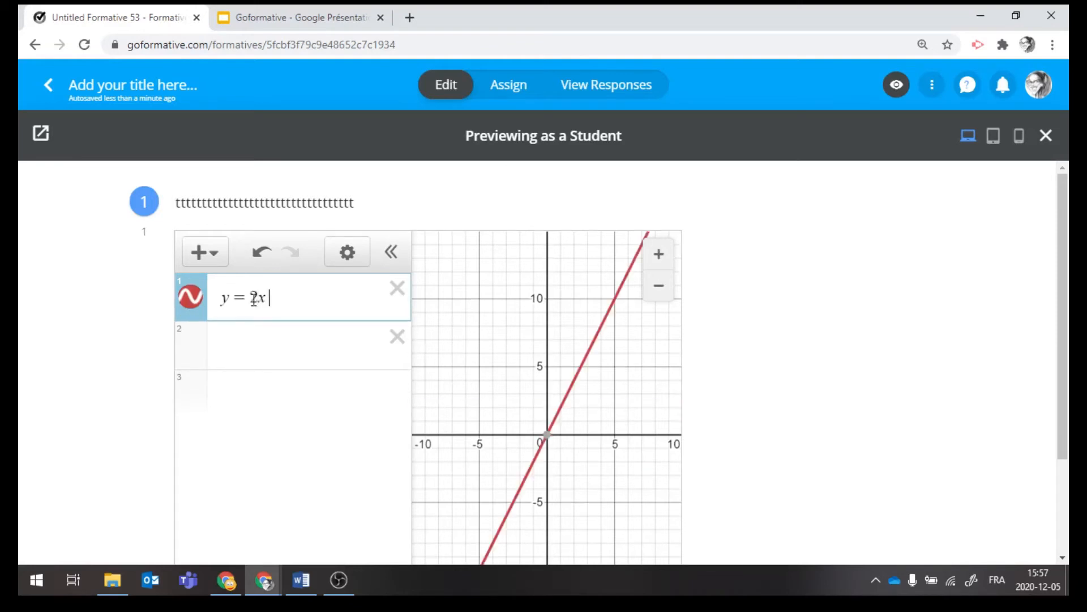
text(+4)
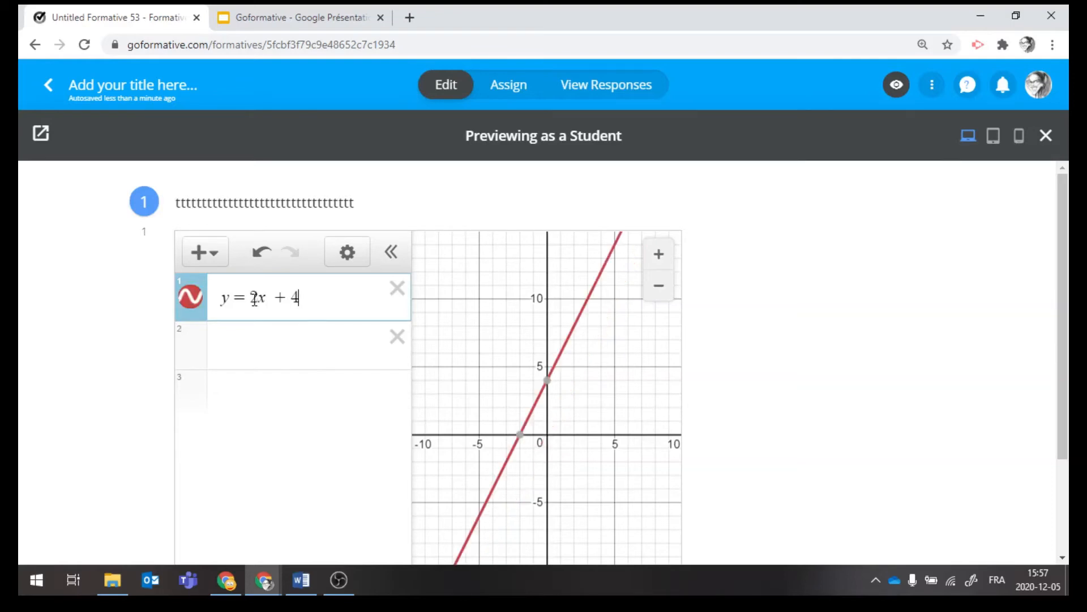
Add a table to the previewed graph with the points (1, 6), (2, 8) and (3, 10), check the plot and close the preview.
click(212, 253)
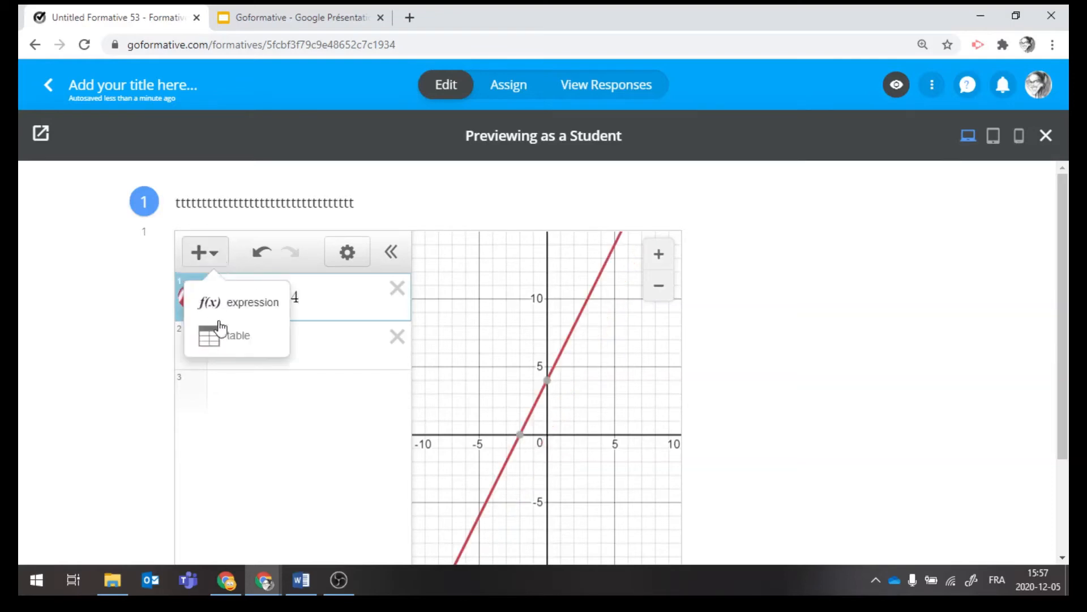
click(234, 339)
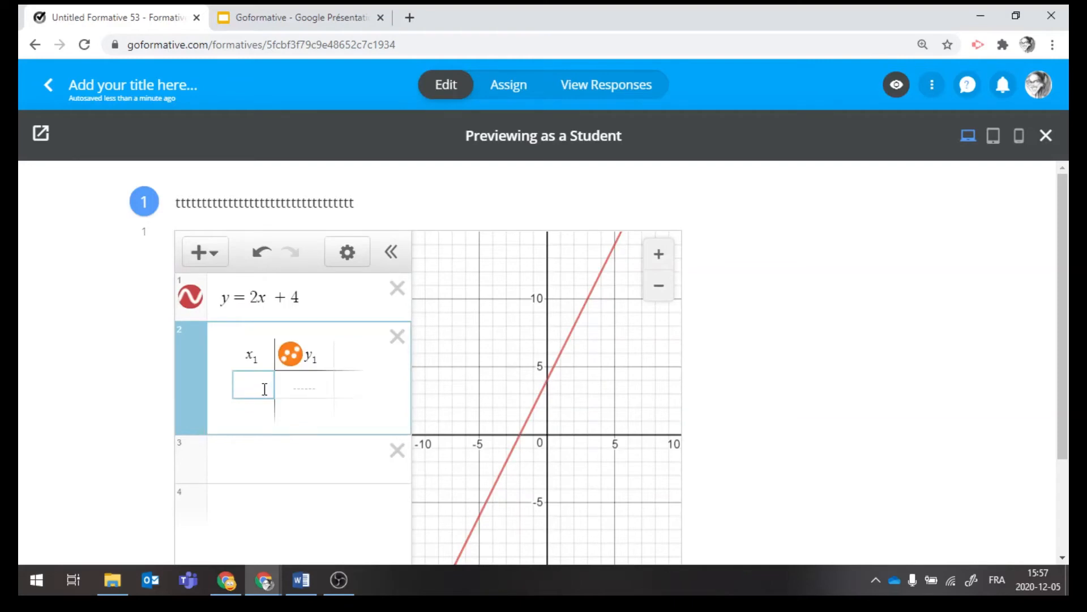
text(1)
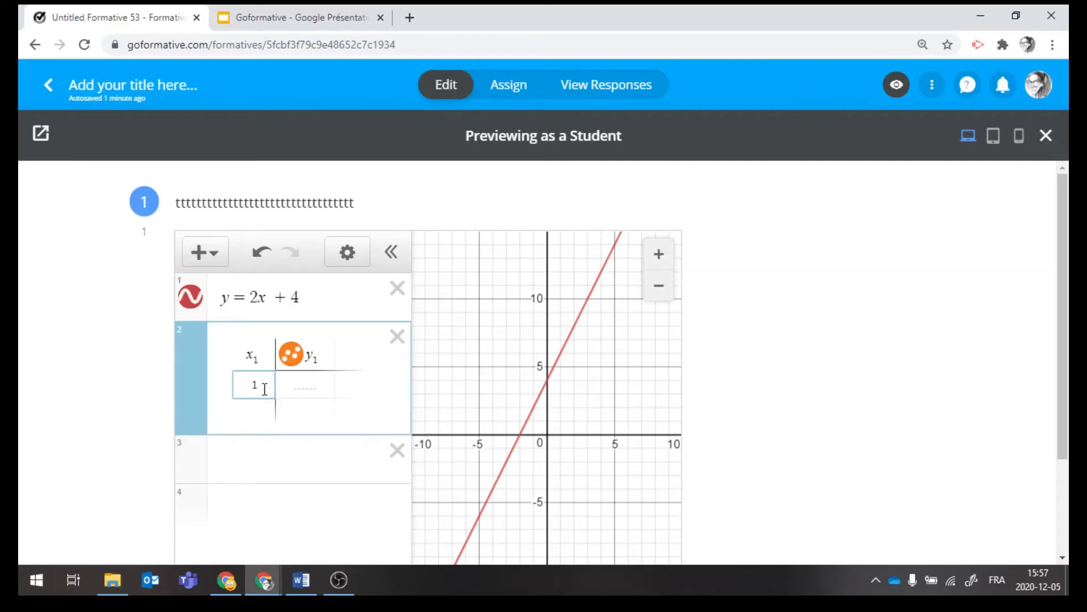
key(Right)
text(6)
key(Return)
text(2)
key(Right)
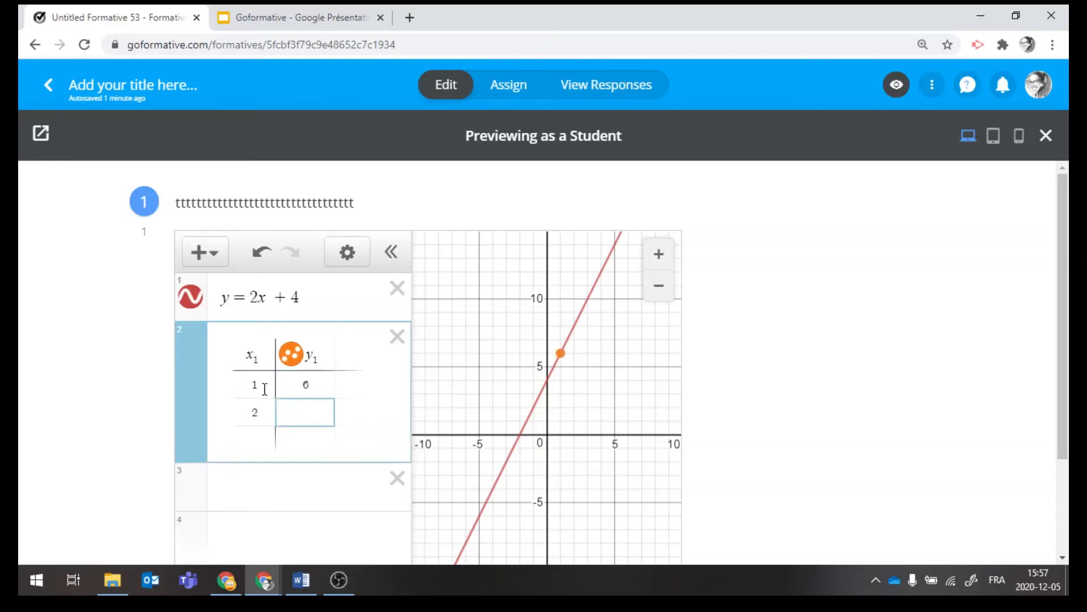
text(8)
key(Return)
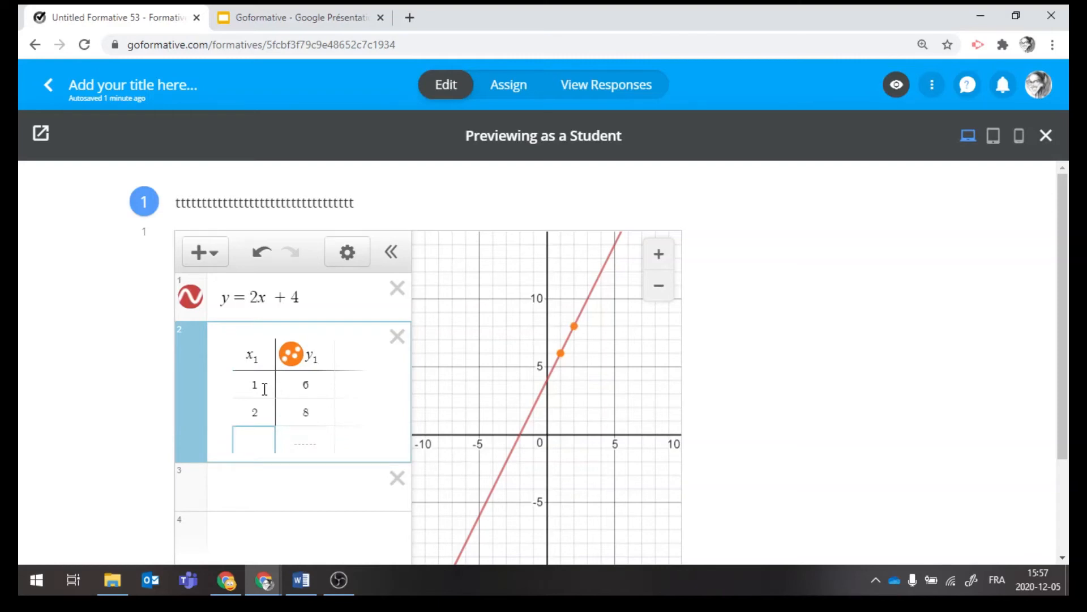
text(3)
key(Right)
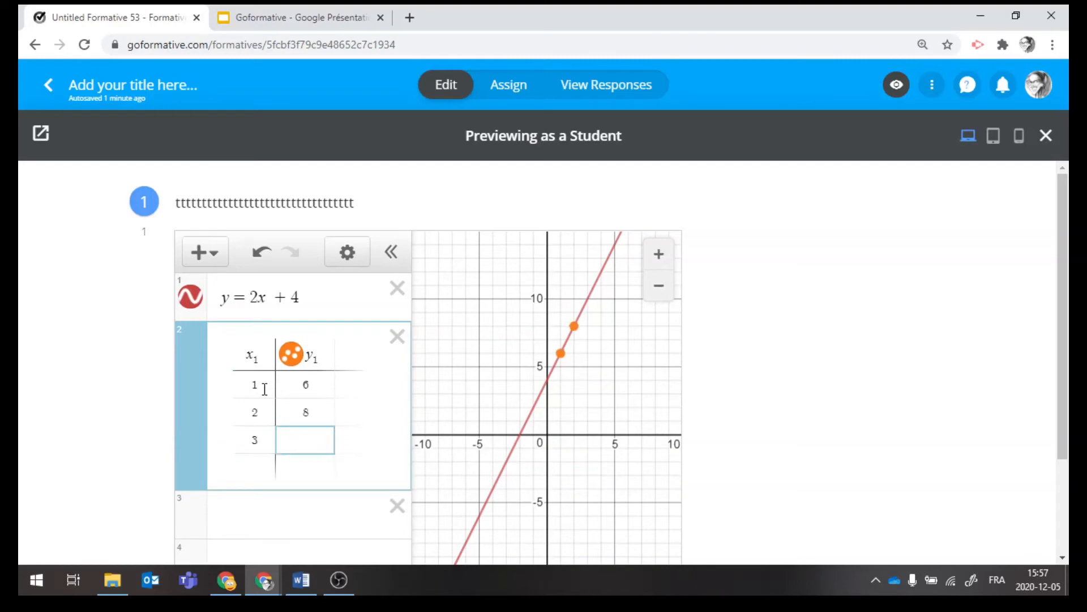
text(10)
scroll(815, 413, down, 2)
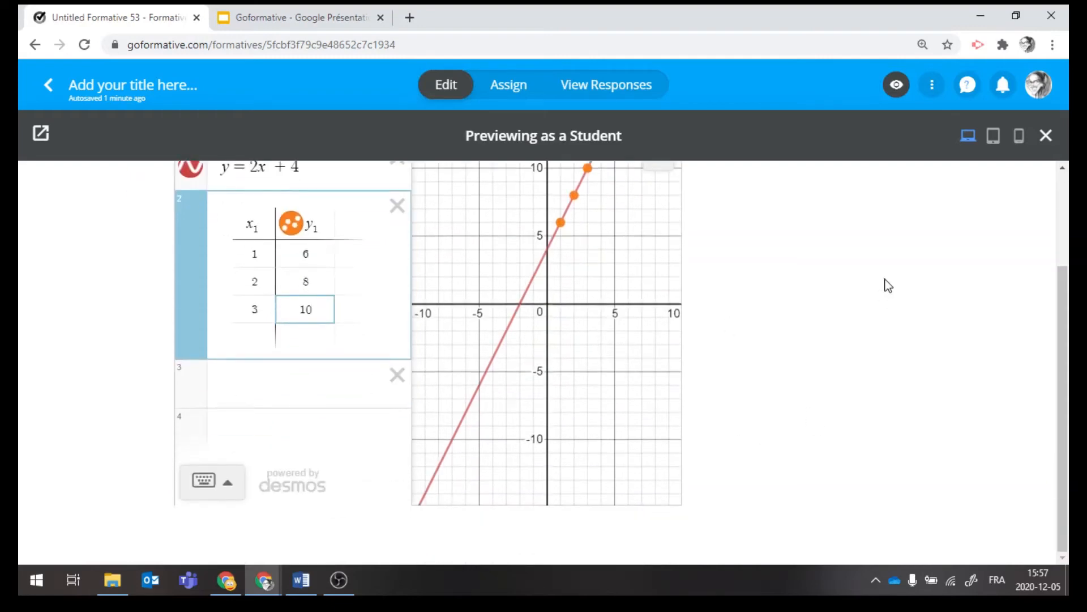
scroll(906, 266, up, 2)
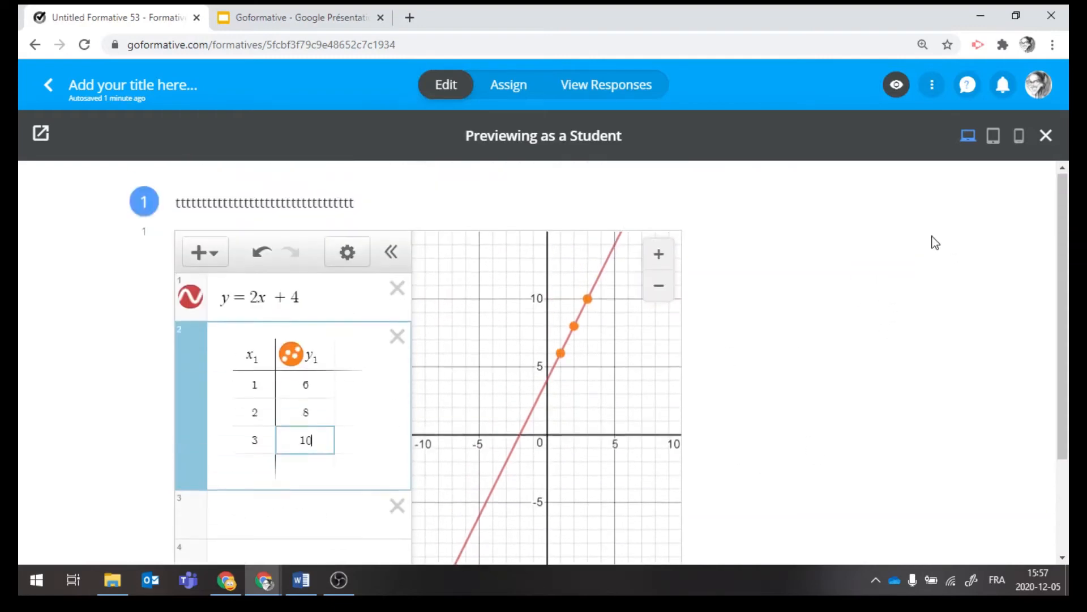
click(1047, 137)
Add a Numeric question below the graphing question with the text "Solve for x" followed by a new line.
scroll(557, 333, down, 2)
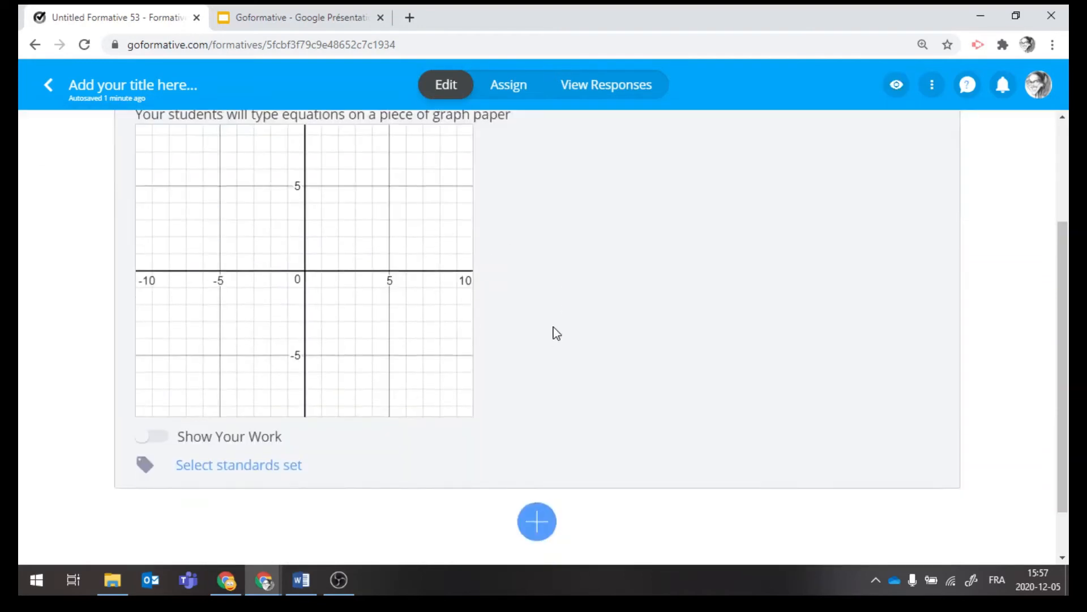
scroll(553, 340, down, 1)
click(538, 463)
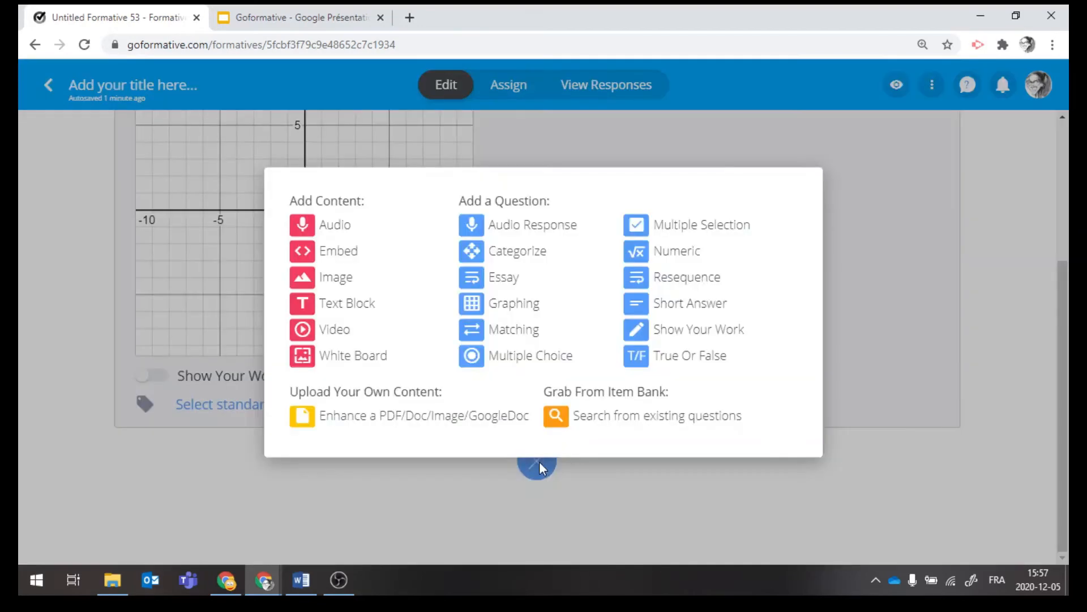
click(678, 260)
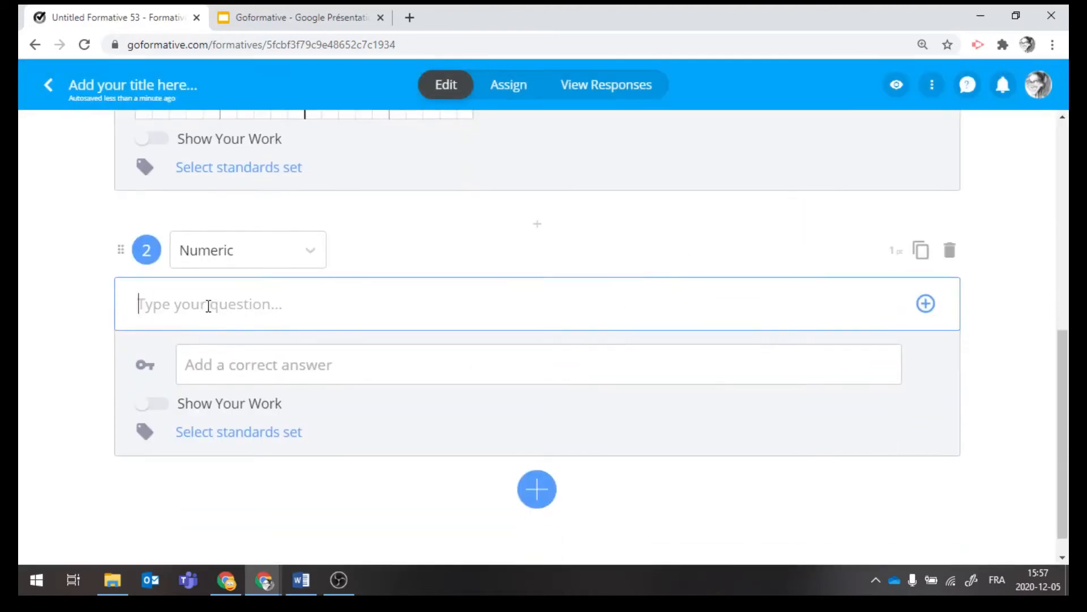
text(Solve)
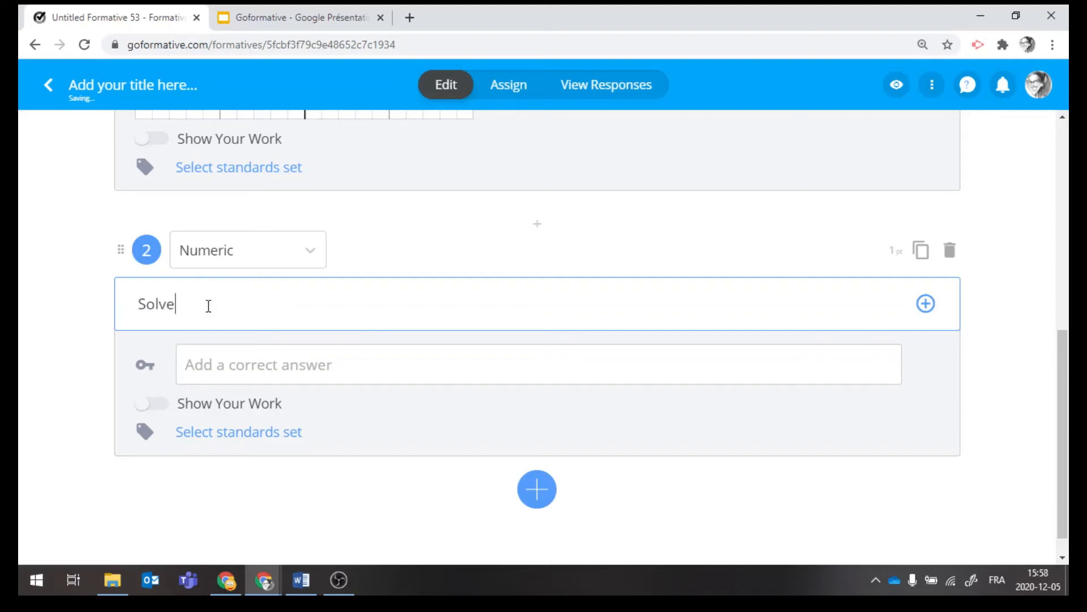
text( for x)
key(Return)
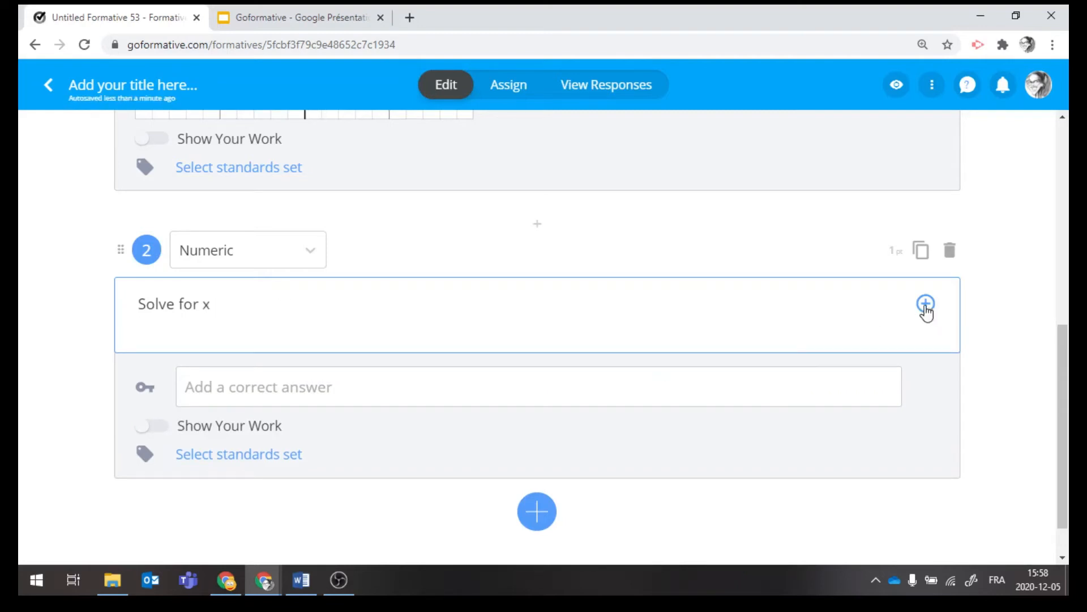
Insert a math expression below "Solve for x" in question 2 and replace its sample equation with x².
click(926, 307)
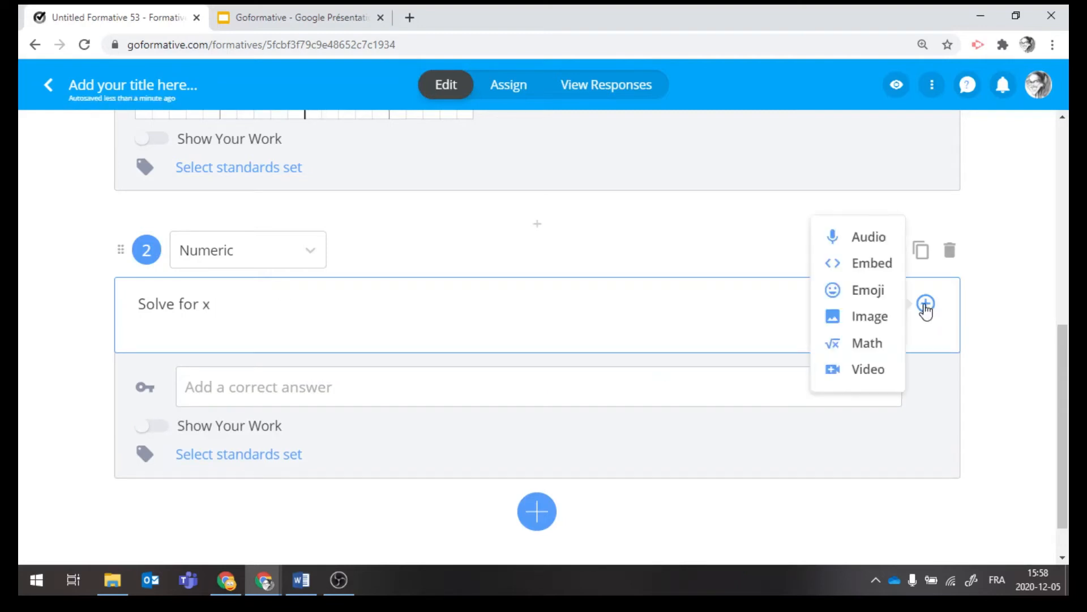
click(873, 351)
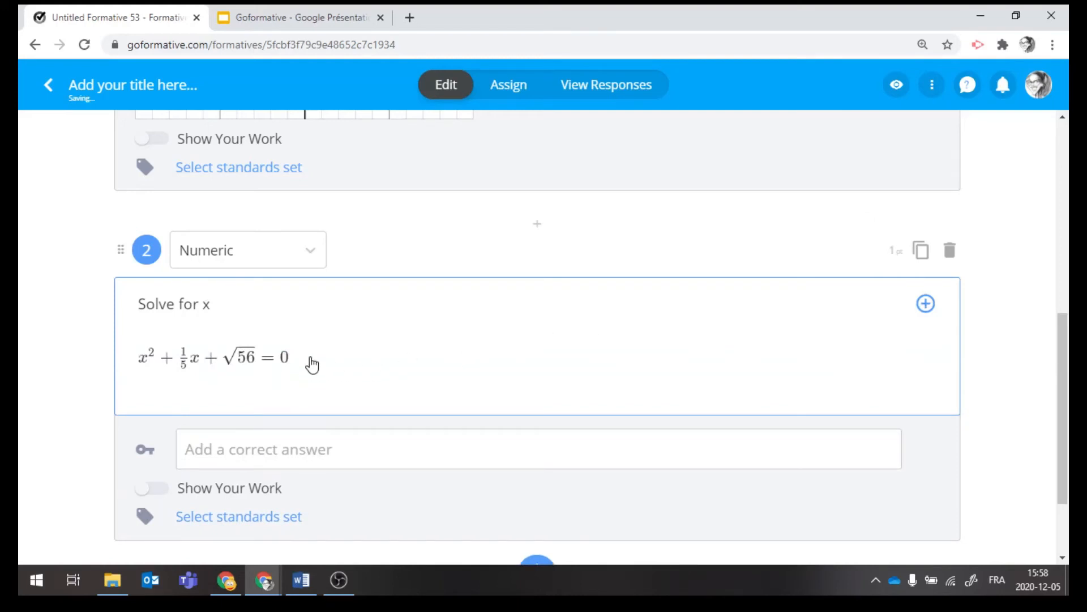
click(308, 364)
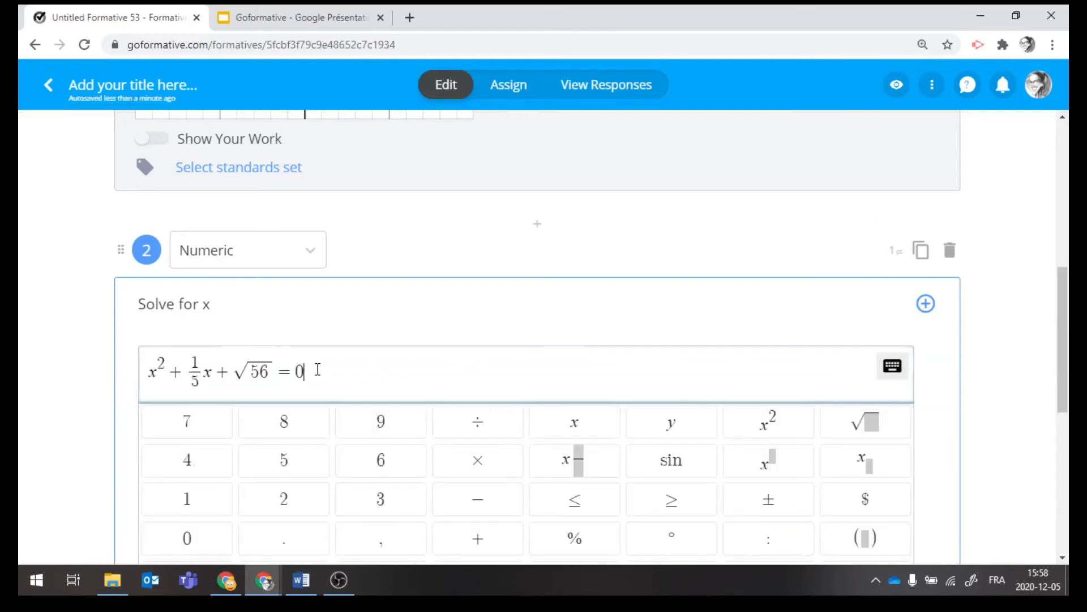
drag(318, 370, 131, 382)
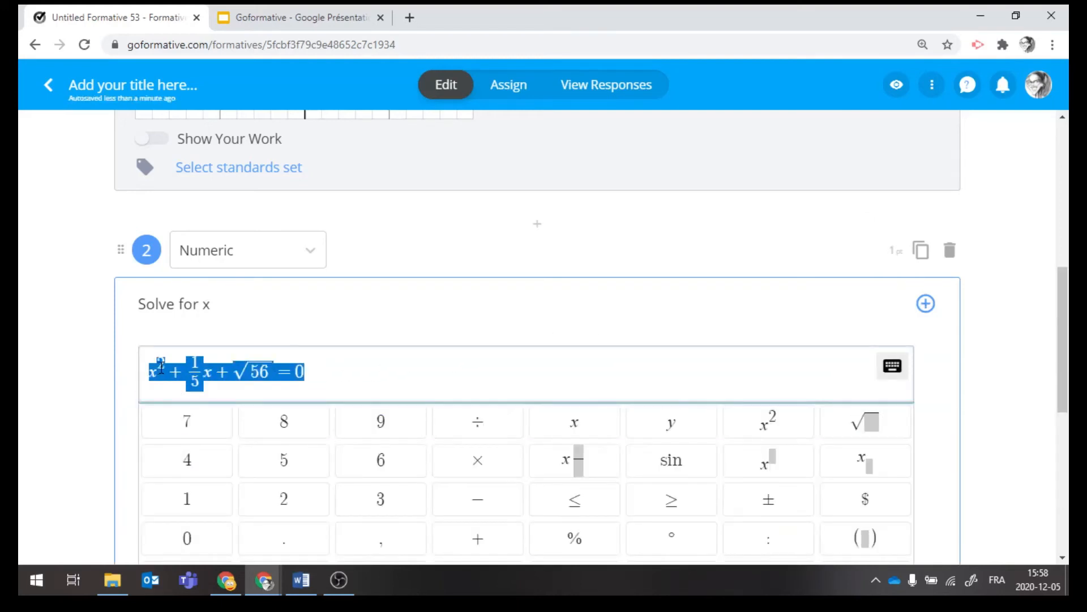
click(575, 423)
click(773, 414)
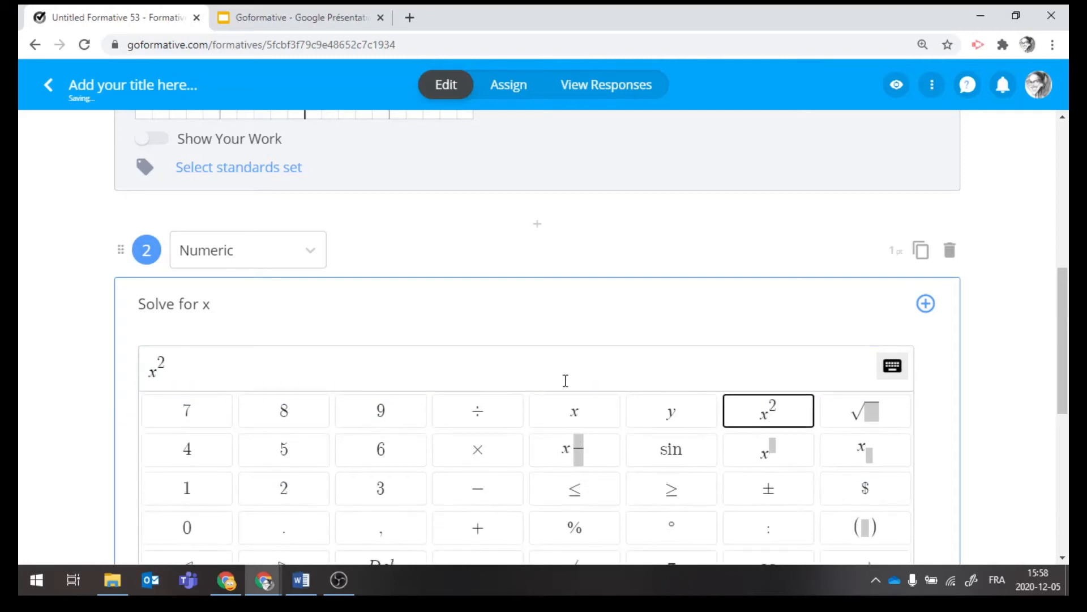
Complete the expression in question 2 as x² + 3 = 5 and finish editing it.
click(242, 379)
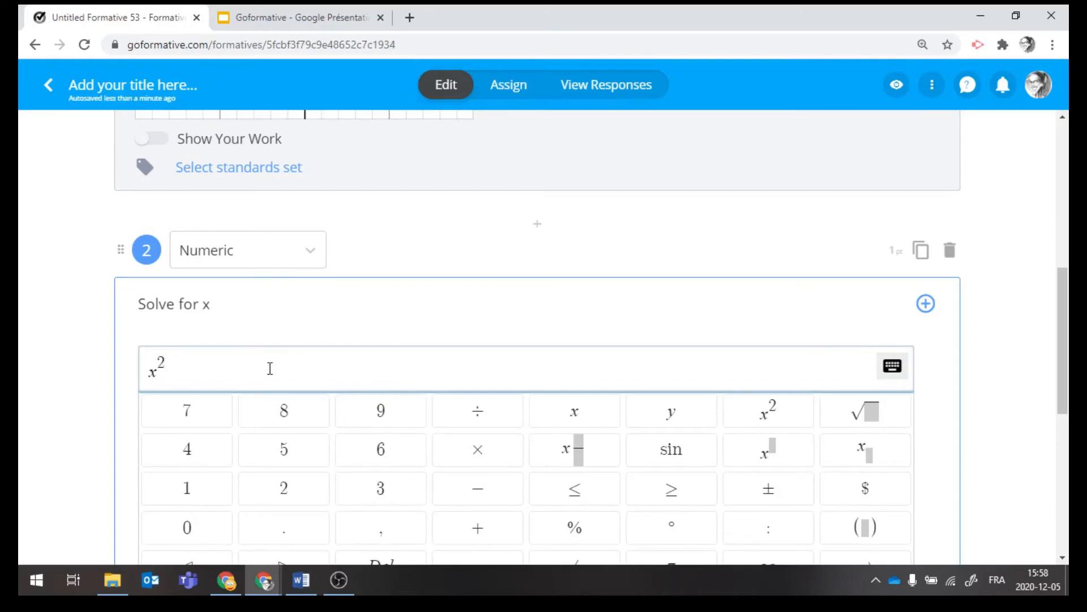
click(478, 528)
click(397, 495)
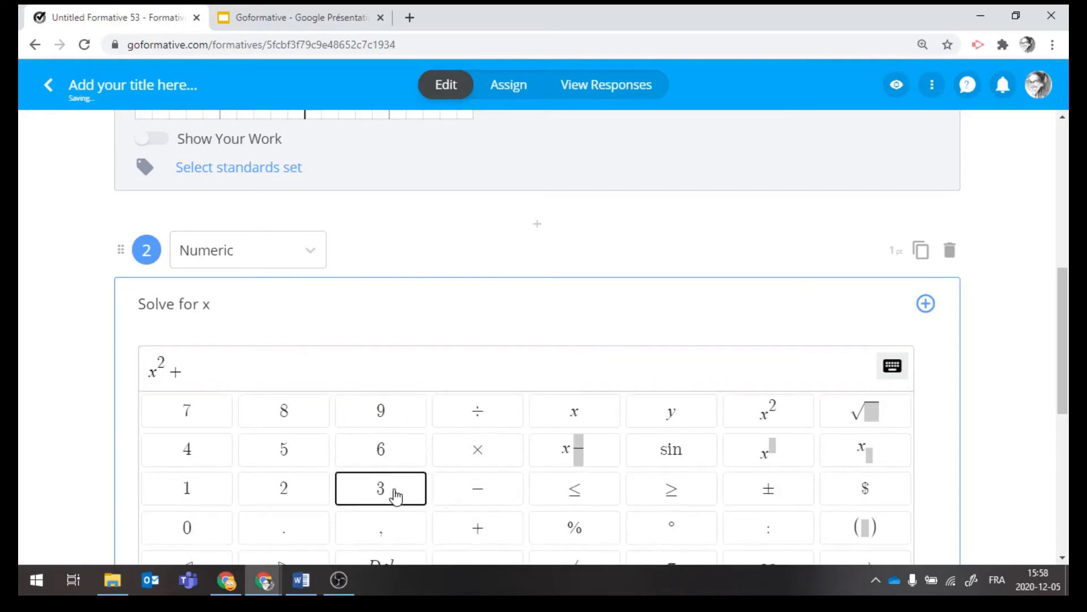
scroll(679, 512, down, 1)
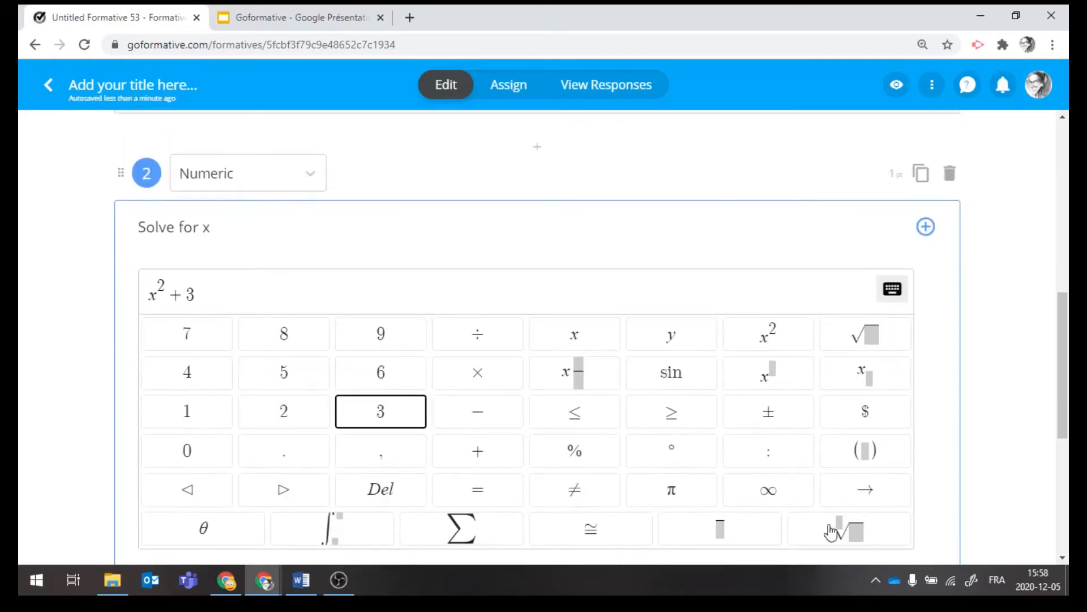
click(488, 490)
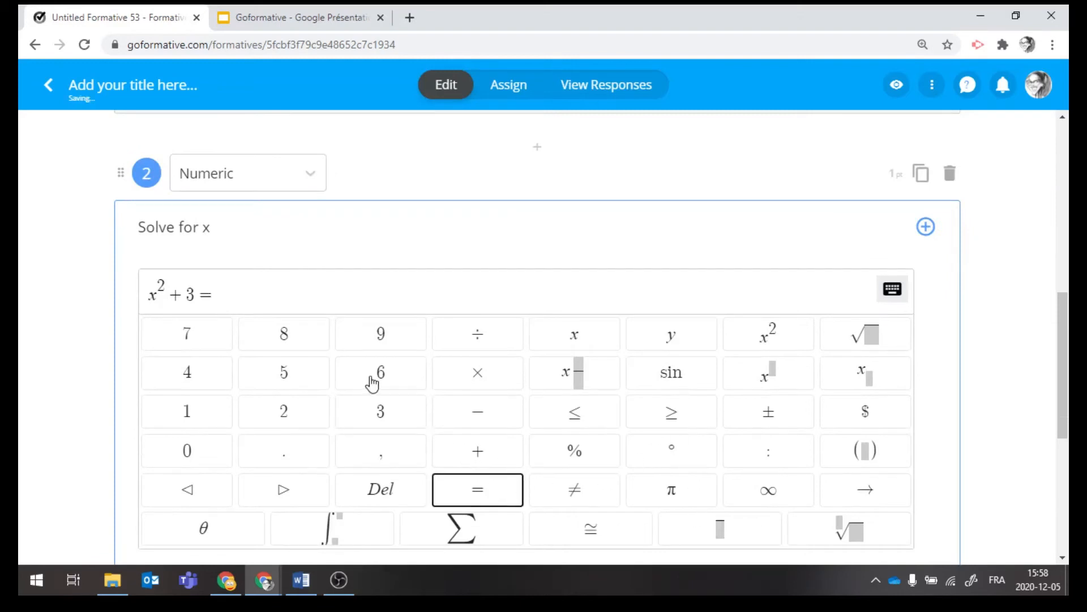
click(285, 376)
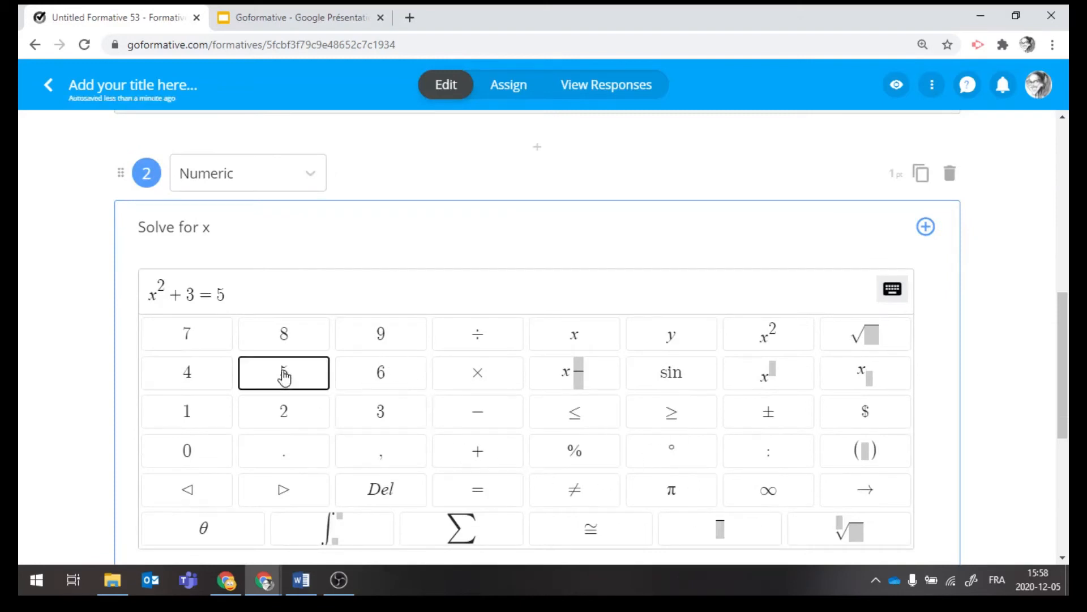
scroll(374, 300, down, 3)
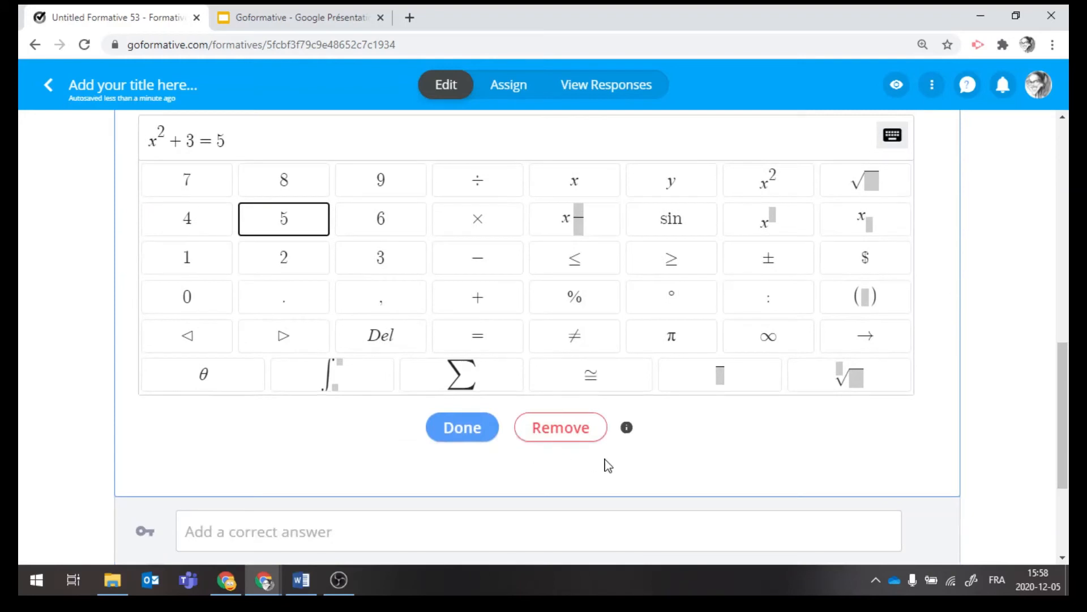
click(463, 431)
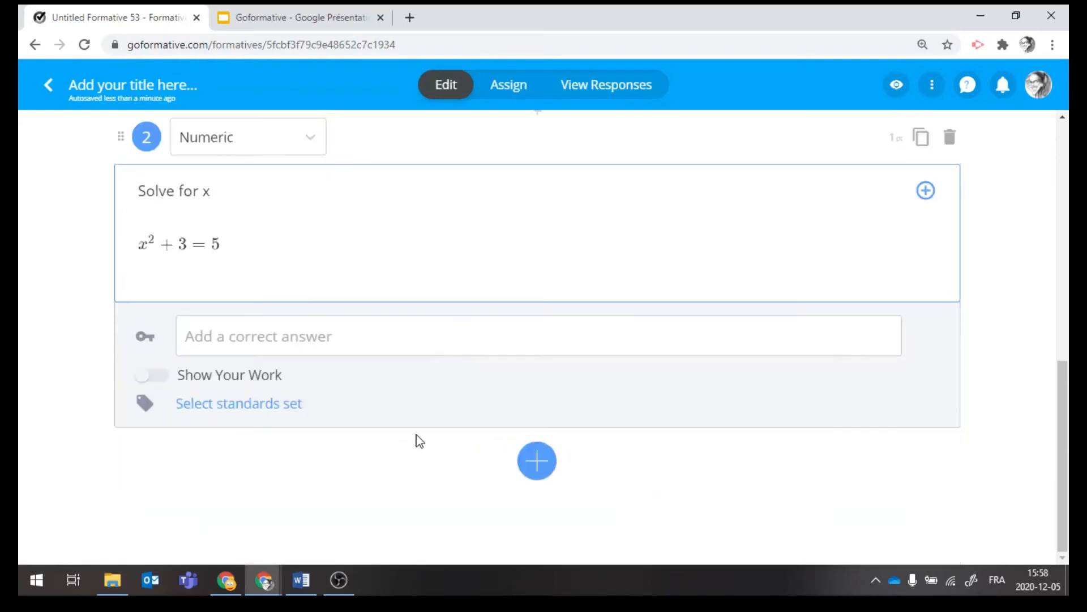
Enter x = √2 as the correct answer of question 2.
click(259, 338)
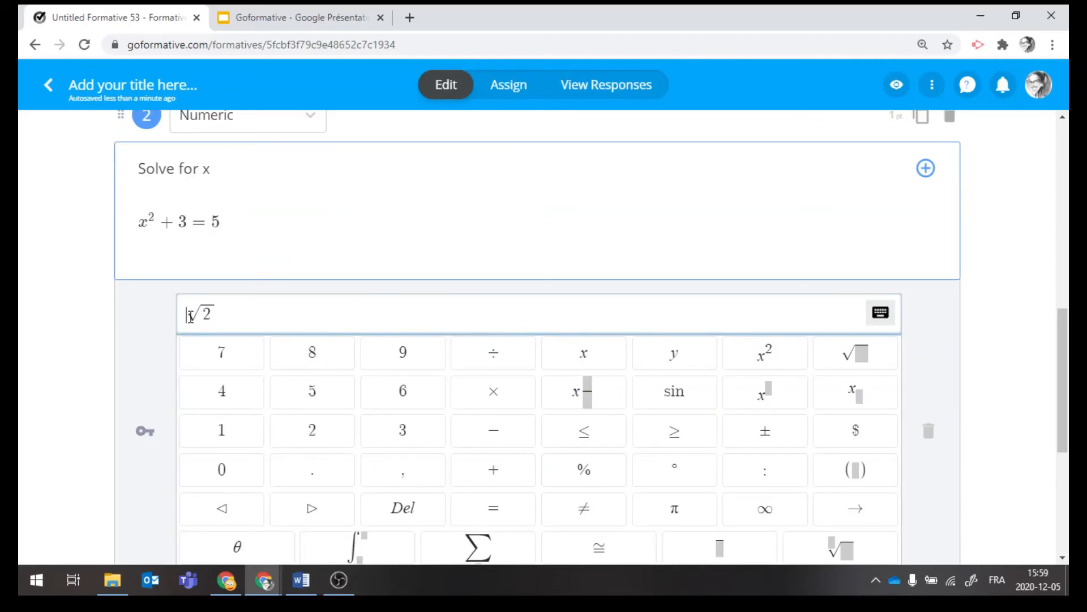
click(580, 359)
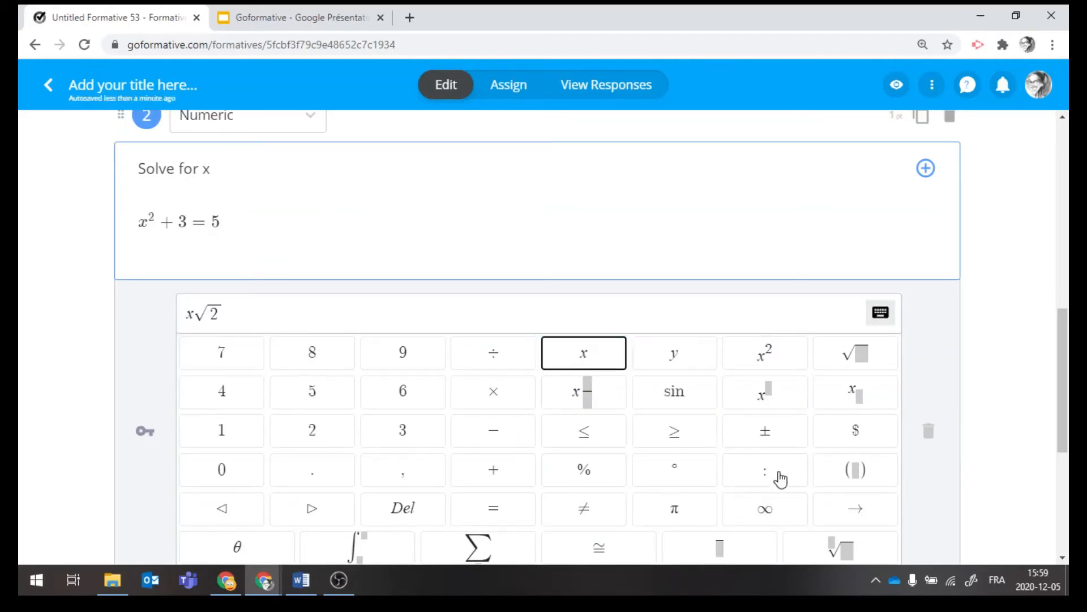
scroll(539, 524, down, 1)
click(497, 436)
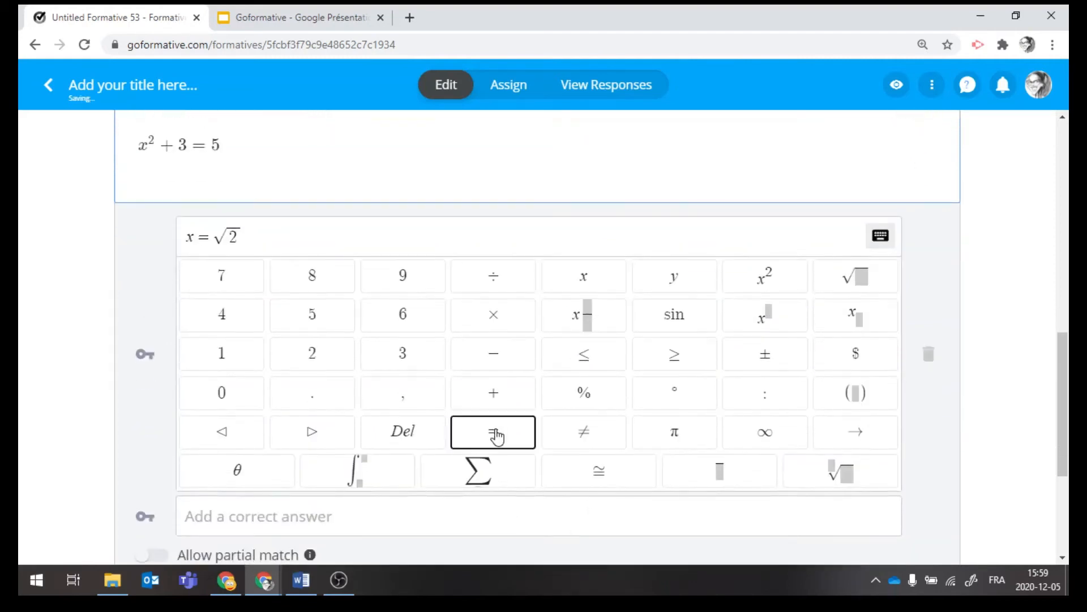
scroll(636, 442, down, 1)
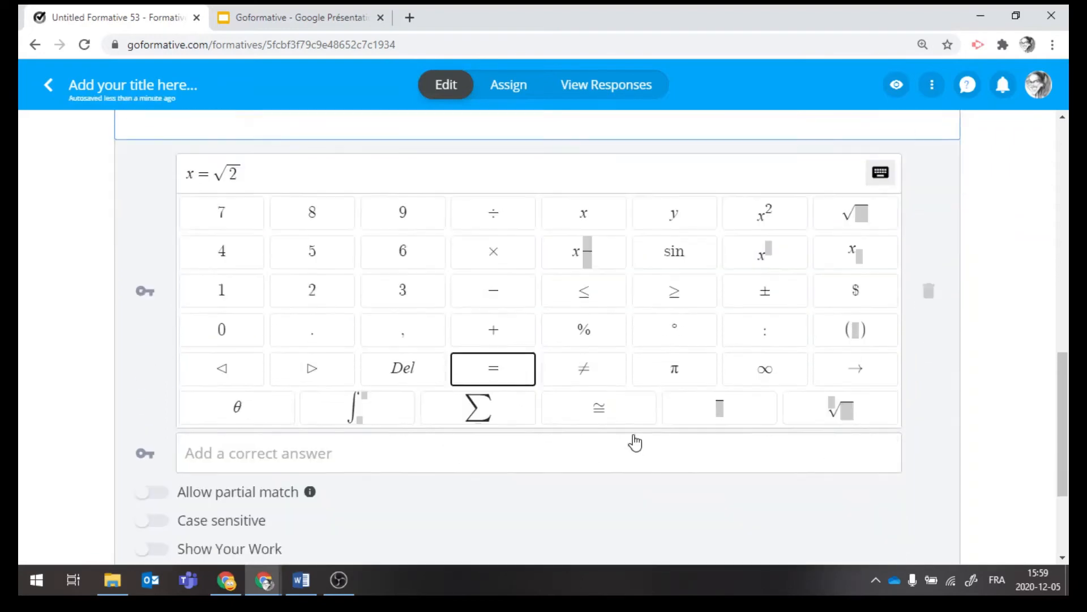
scroll(635, 442, down, 1)
click(539, 544)
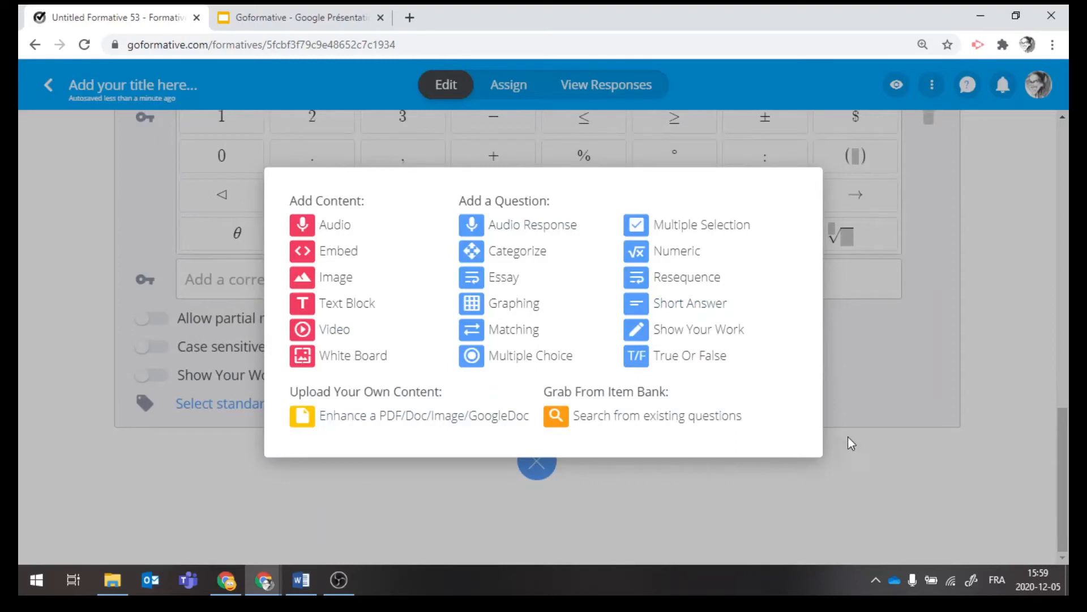
click(847, 401)
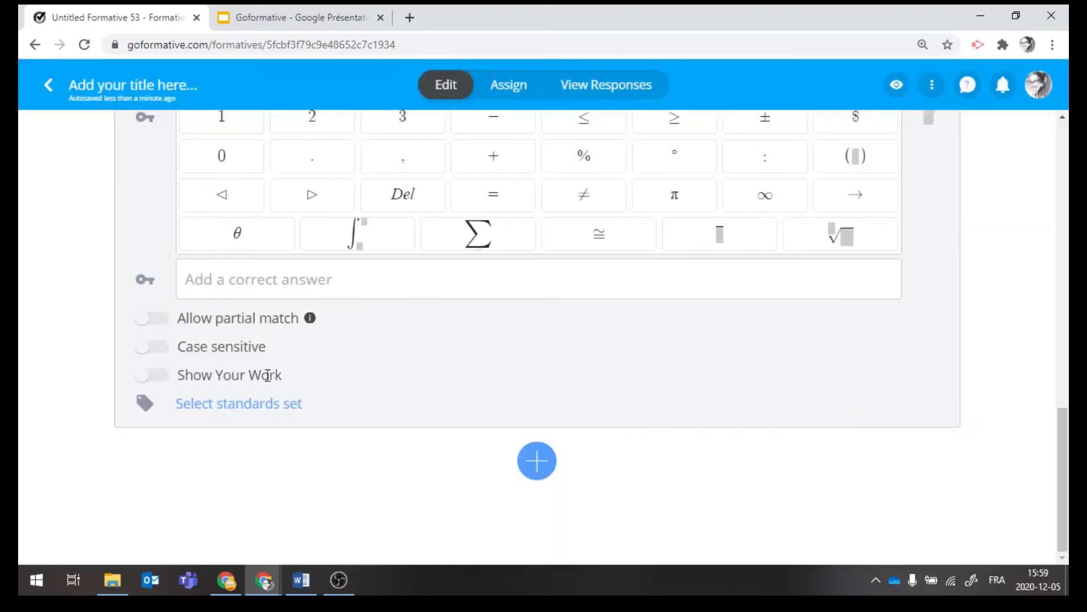
Turn on Allow partial match, Case sensitive and Show Your Work for question 2.
scroll(267, 376, up, 2)
scroll(244, 396, down, 1)
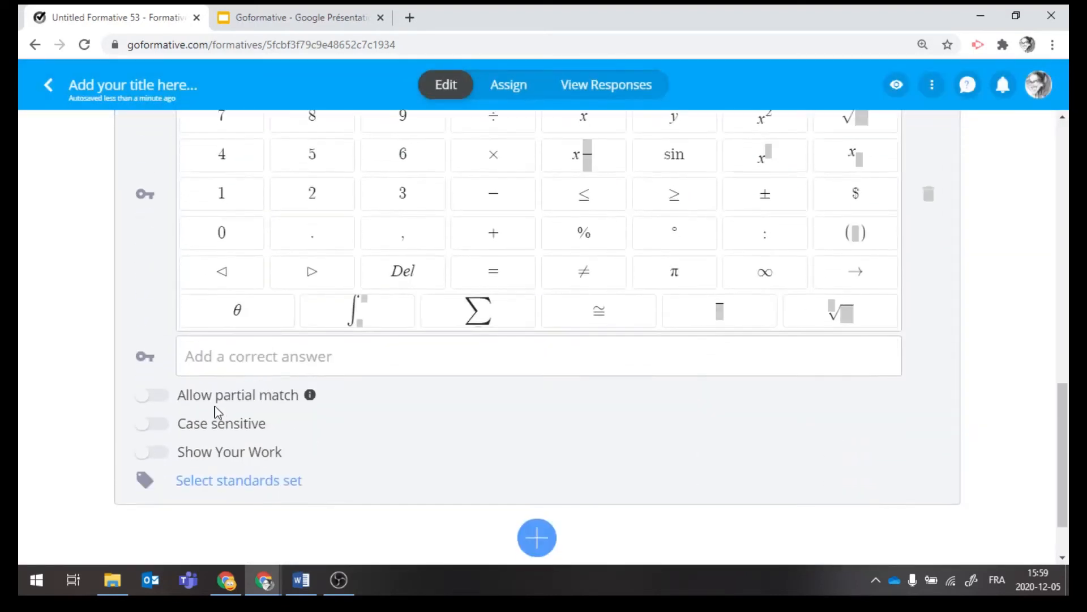
click(164, 402)
click(157, 426)
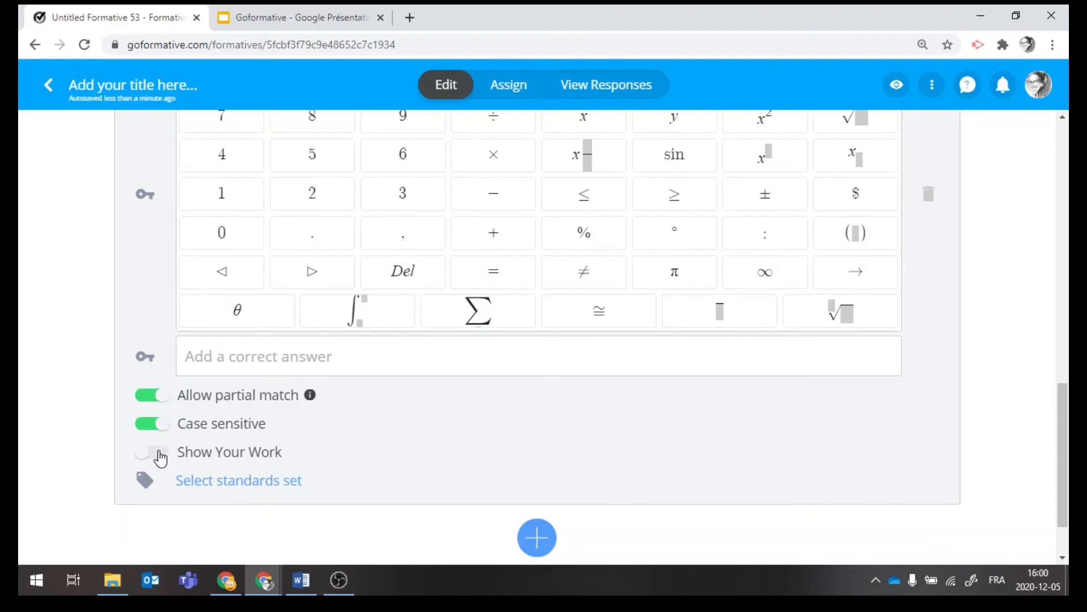
click(160, 456)
Open the Show Your Work background of question 2 for editing and draw a short freehand scribble in its upper-left area.
scroll(401, 495, down, 4)
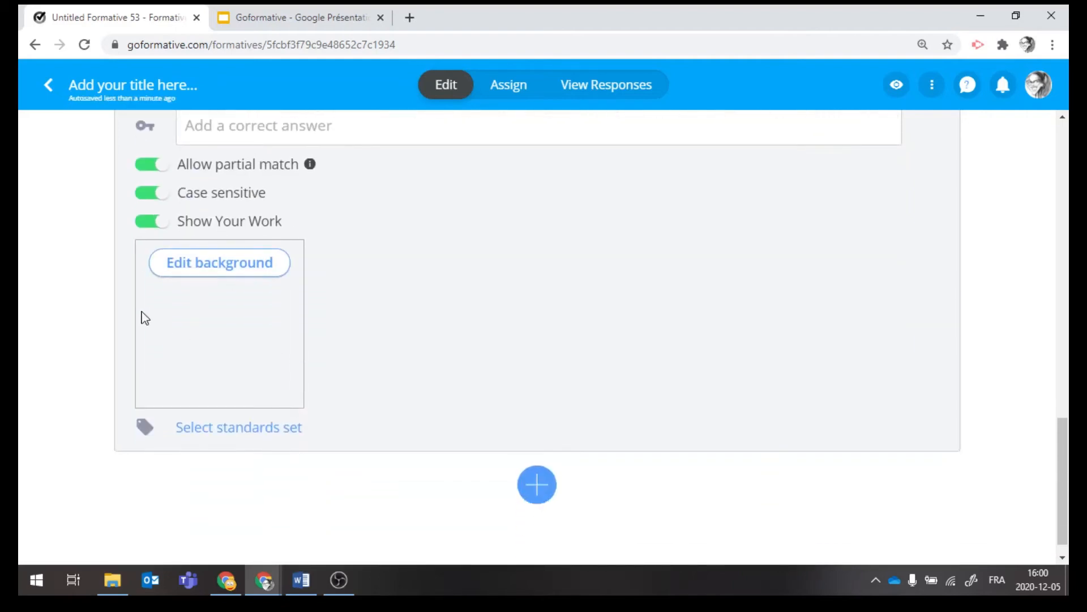
click(230, 264)
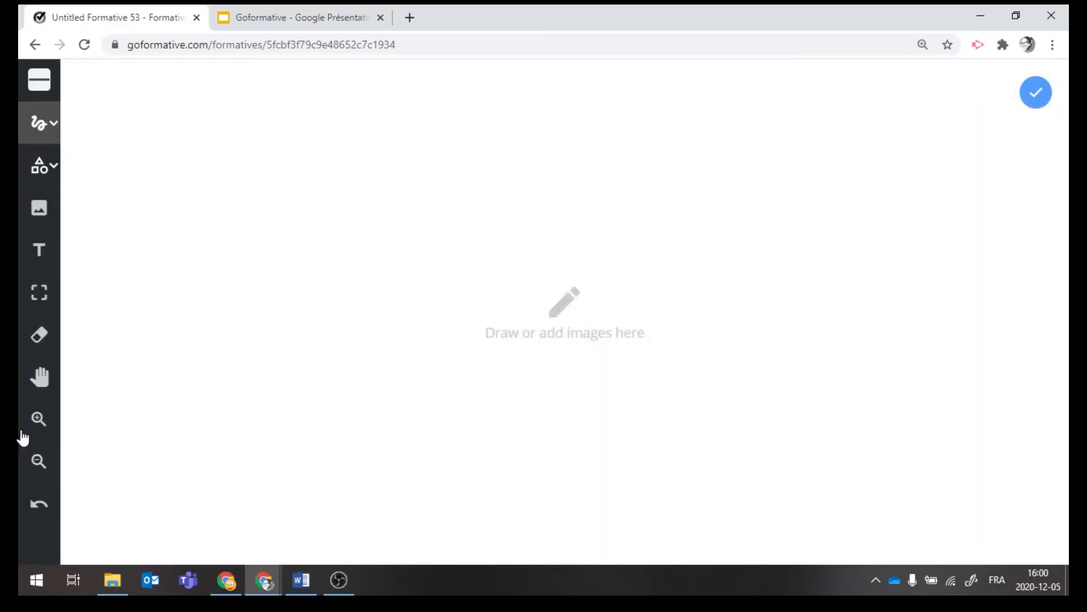
click(59, 171)
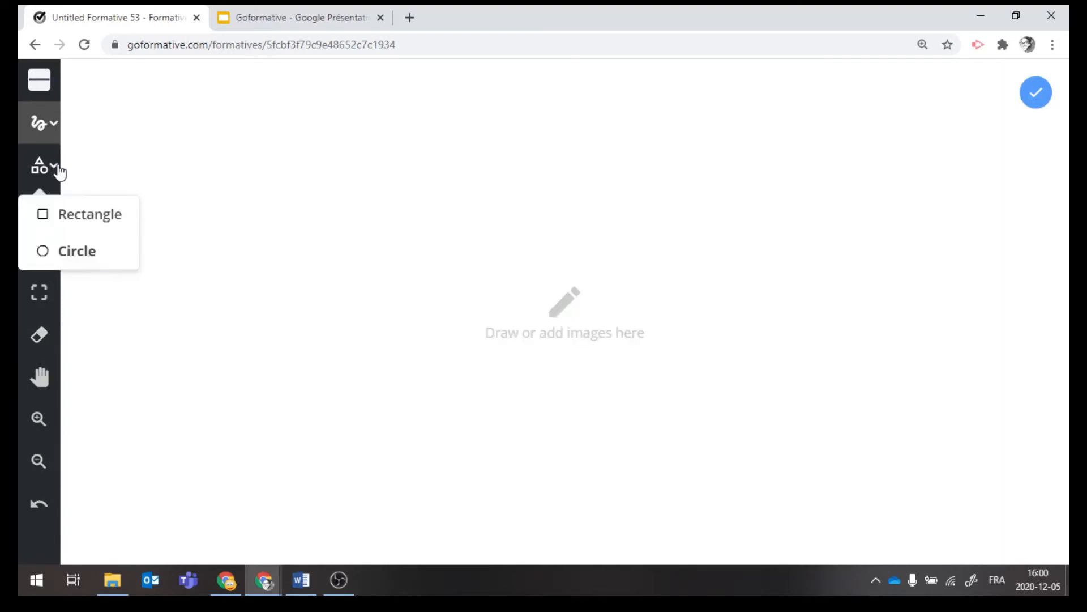
click(52, 132)
click(100, 177)
mouse_move(164, 170)
mouse_down()
mouse_move(209, 167)
mouse_move(288, 204)
mouse_up()
Add the text "my answer is" below the scribble and save the background.
click(39, 251)
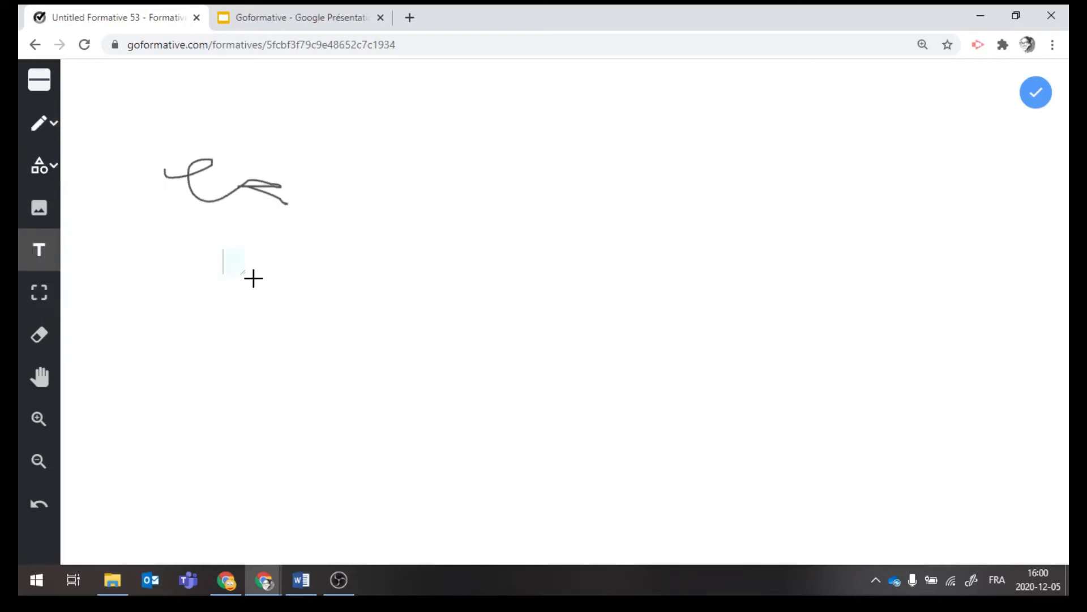
text(my answ)
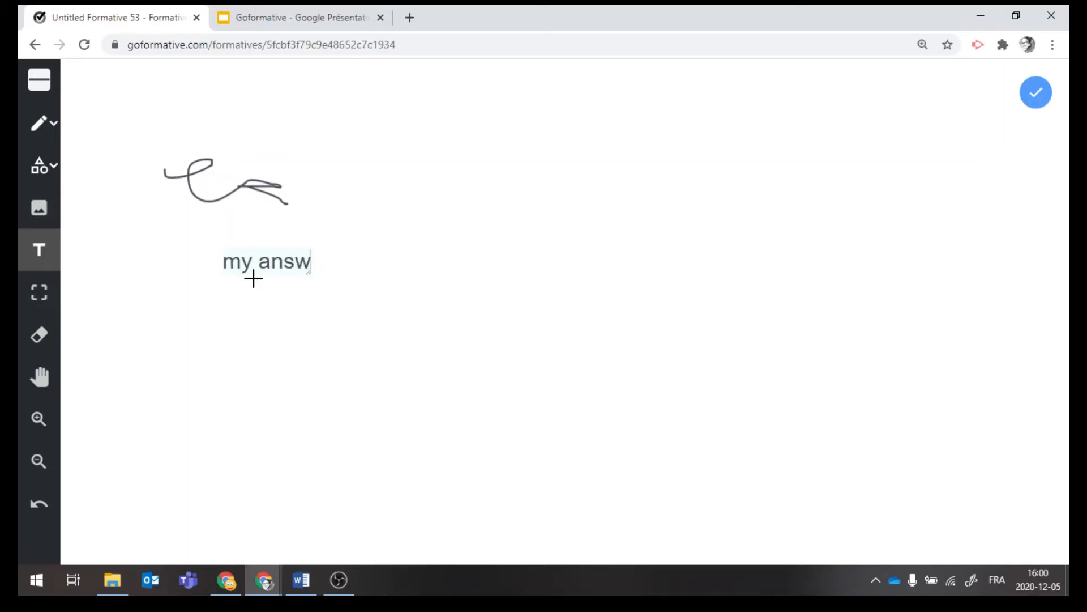
text(er is)
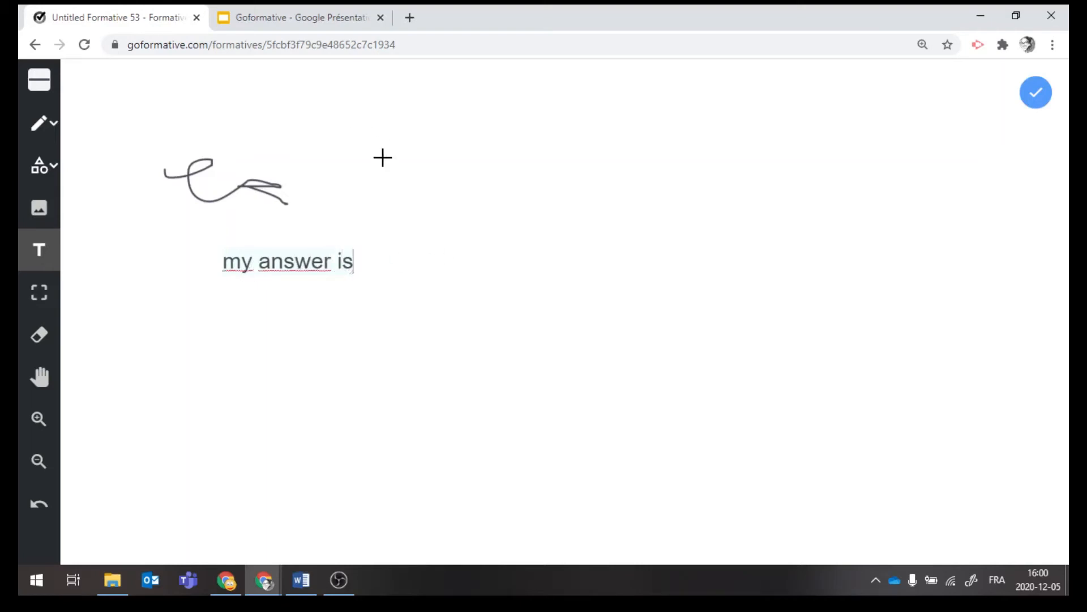
click(1034, 101)
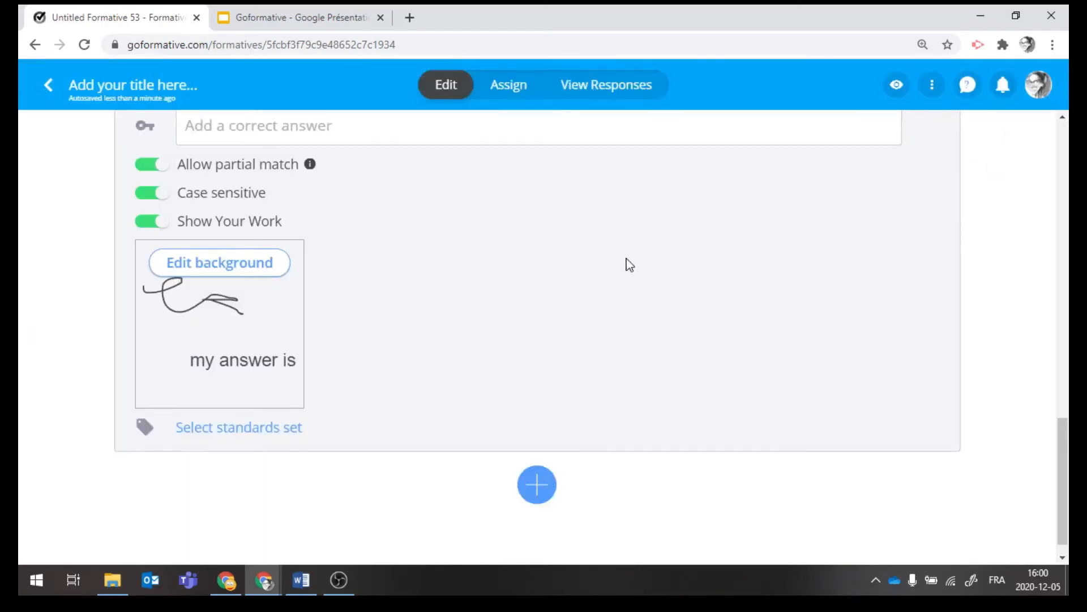
Title the formative "Maths exercise" and return to the list of formatives.
scroll(442, 274, up, 3)
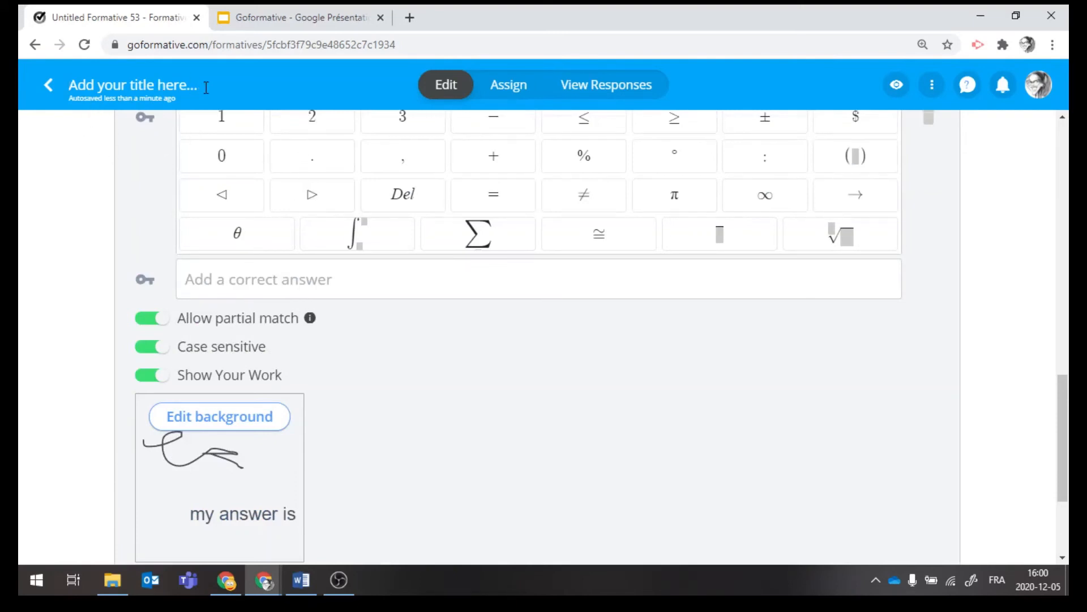
text(Math)
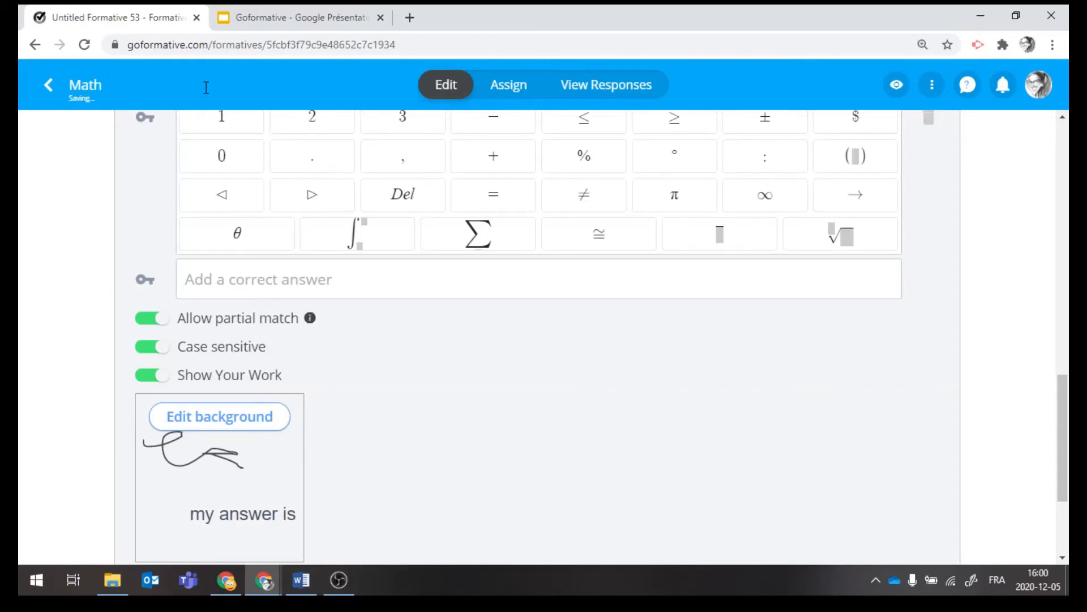
text(es exerc)
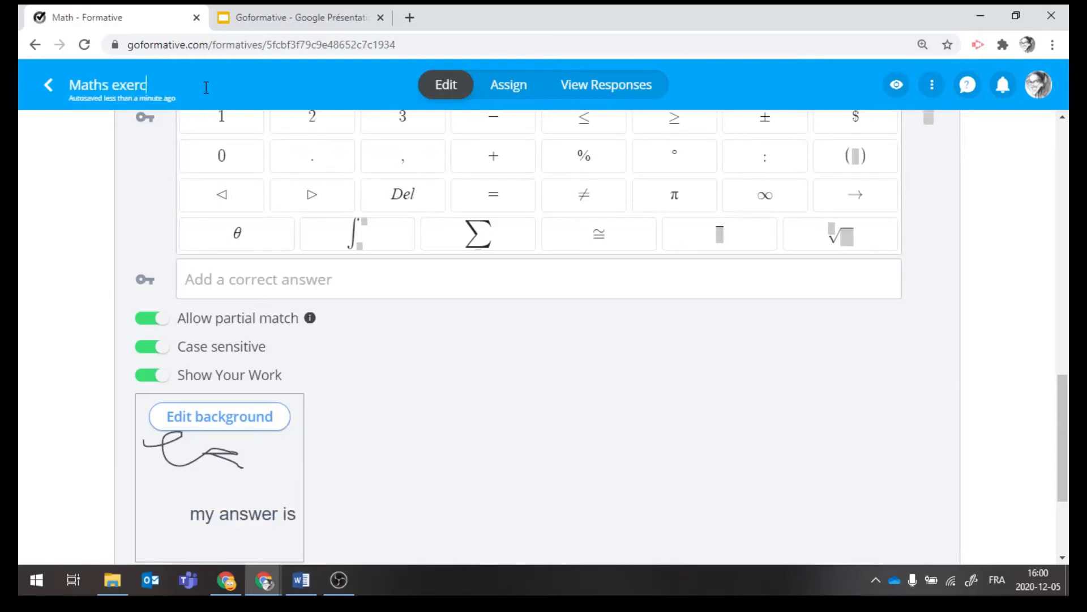
text(ise)
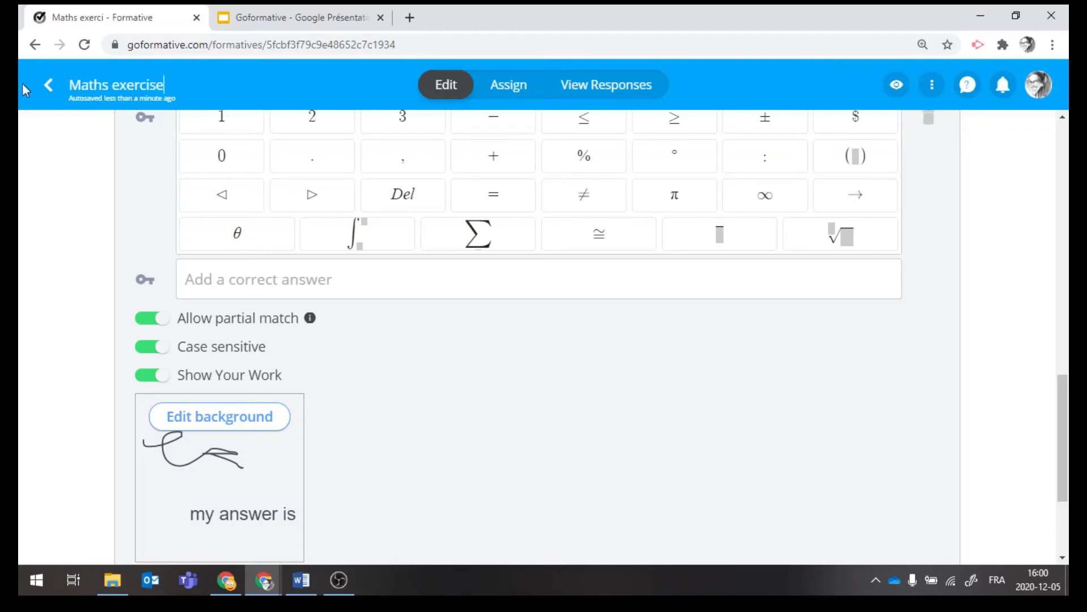
click(47, 86)
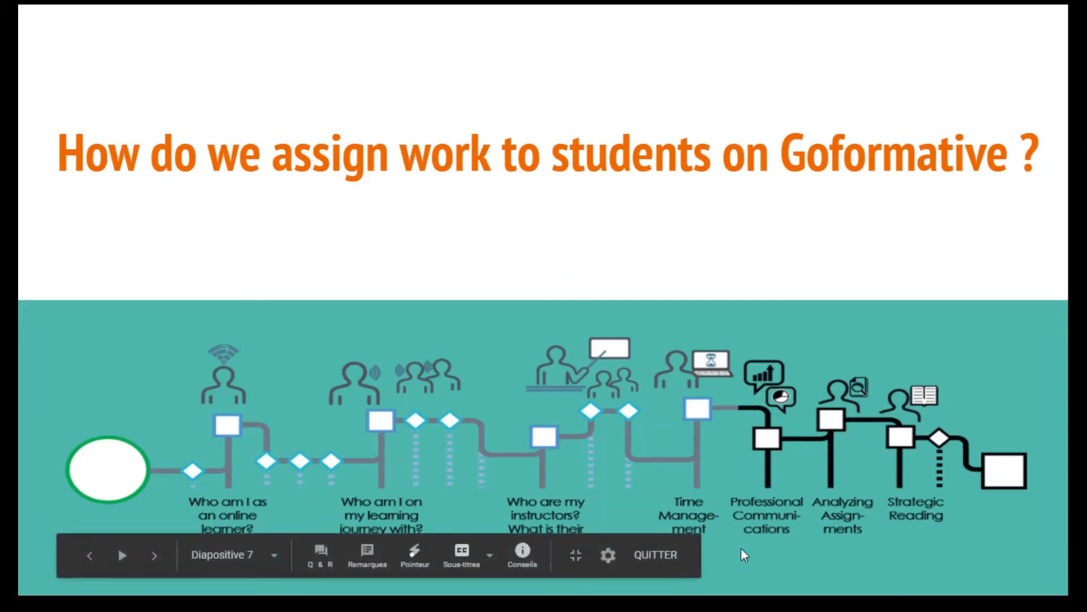
Exit the slide show, switch to Formative and look through the formatives list with its class assignment columns.
click(721, 553)
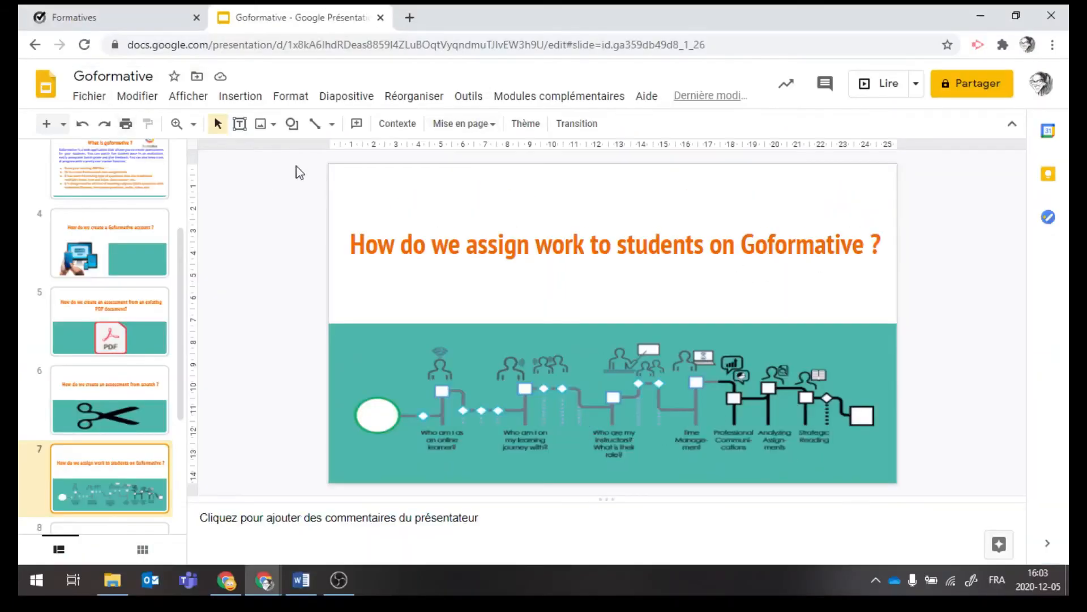
click(151, 21)
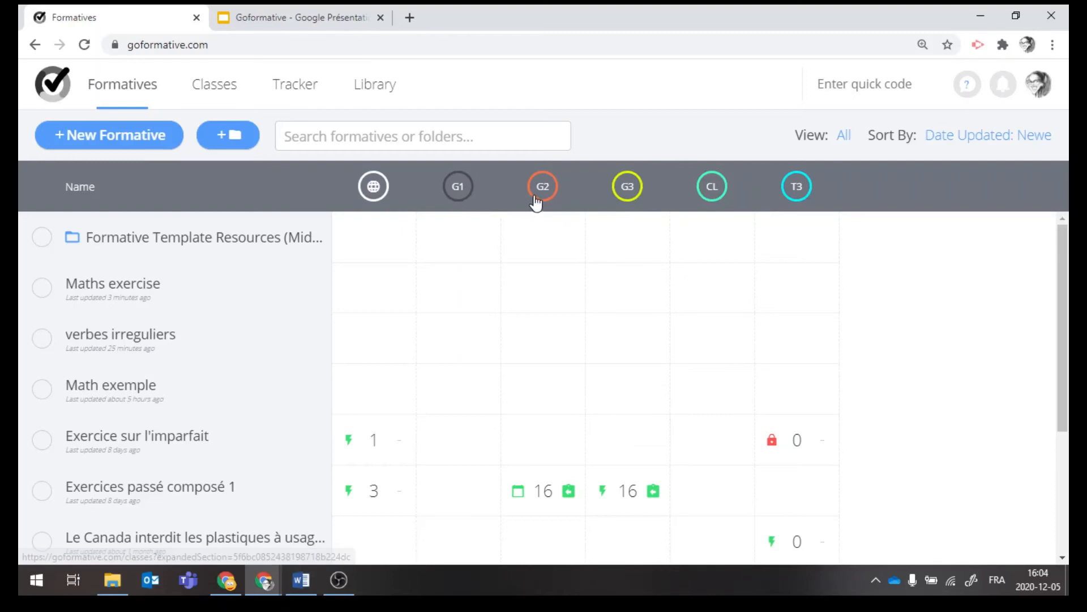
scroll(519, 313, down, 3)
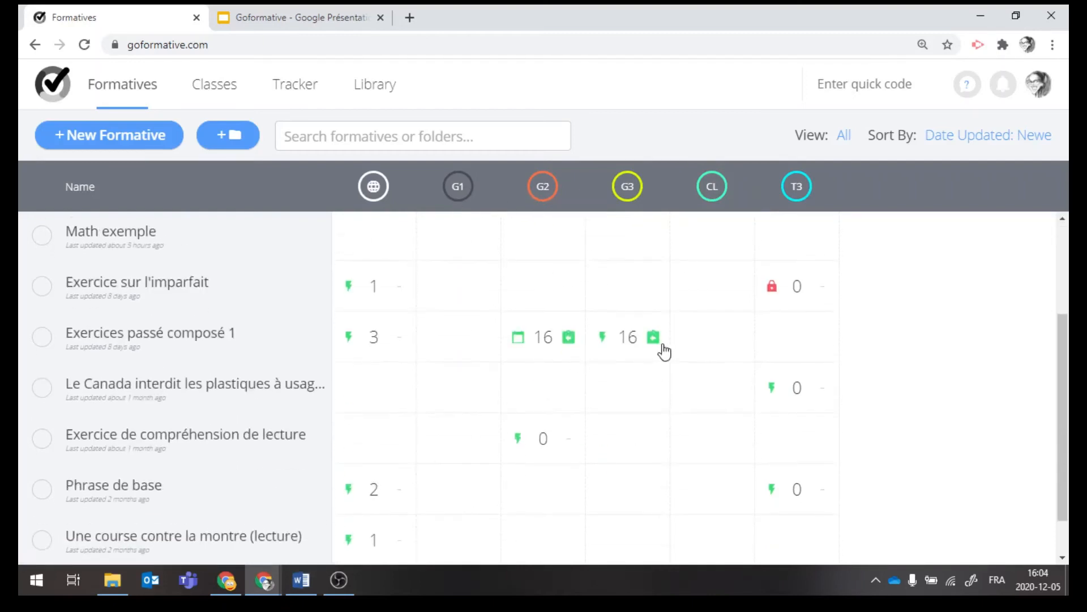
Look through the class assignment columns of the formatives list and select the "verbes irreguliers" formative.
scroll(672, 390, down, 1)
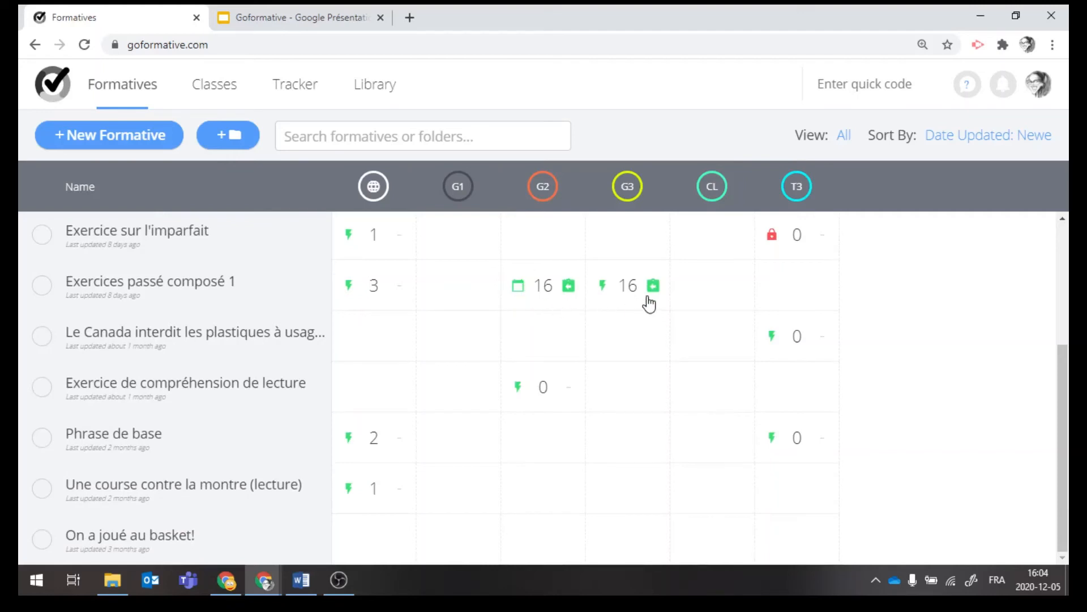
mouse_move(641, 302)
scroll(553, 320, up, 1)
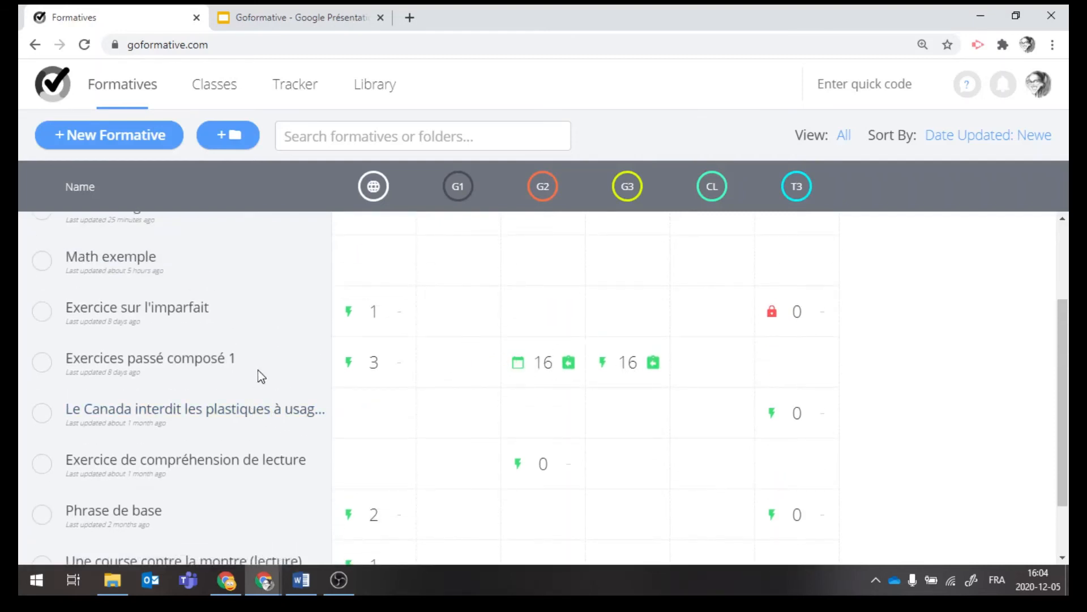
scroll(249, 377, up, 1)
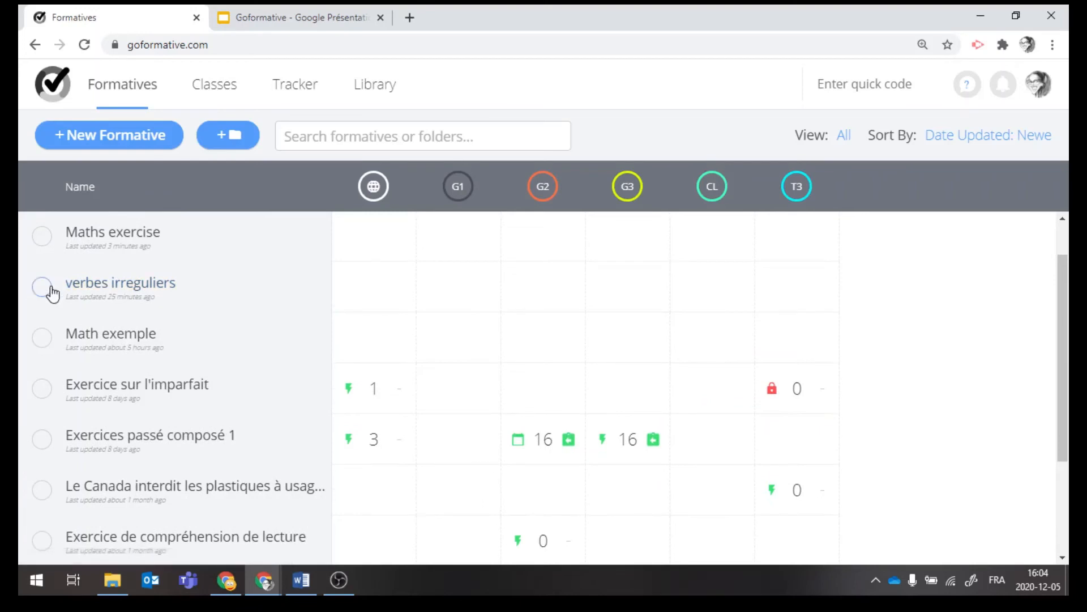
click(41, 289)
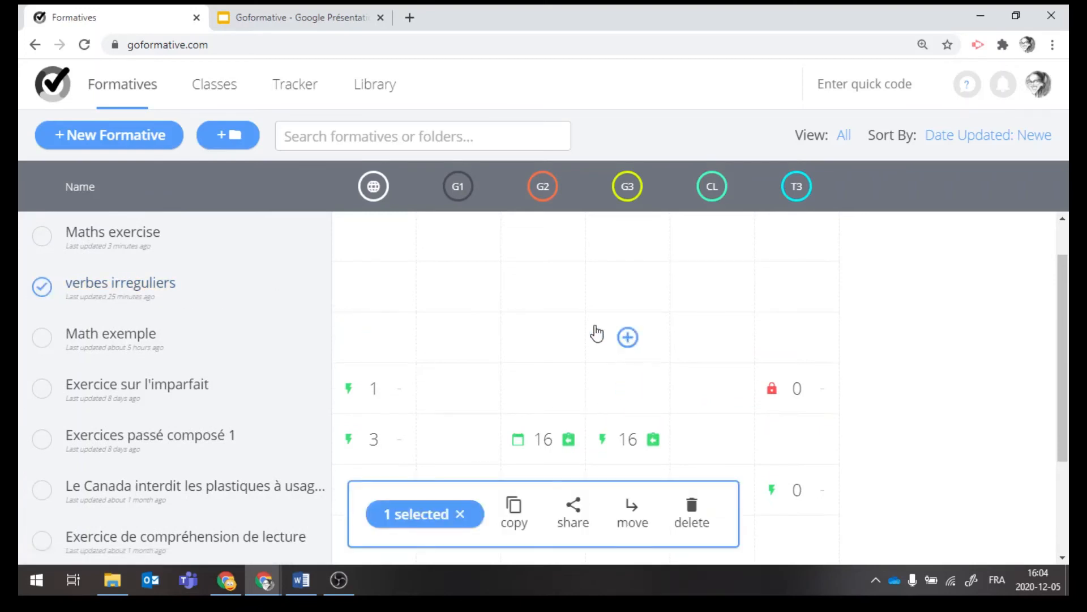
Open the student roster of Groupe 702, look through it and return to the list of formatives.
click(544, 190)
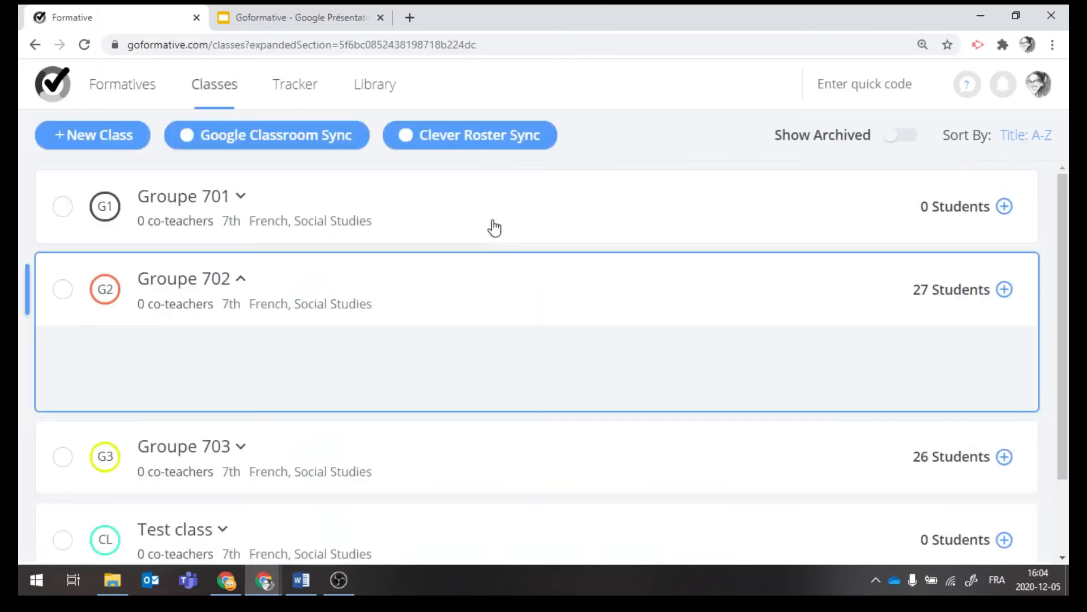
scroll(330, 306, down, 7)
scroll(510, 302, up, 7)
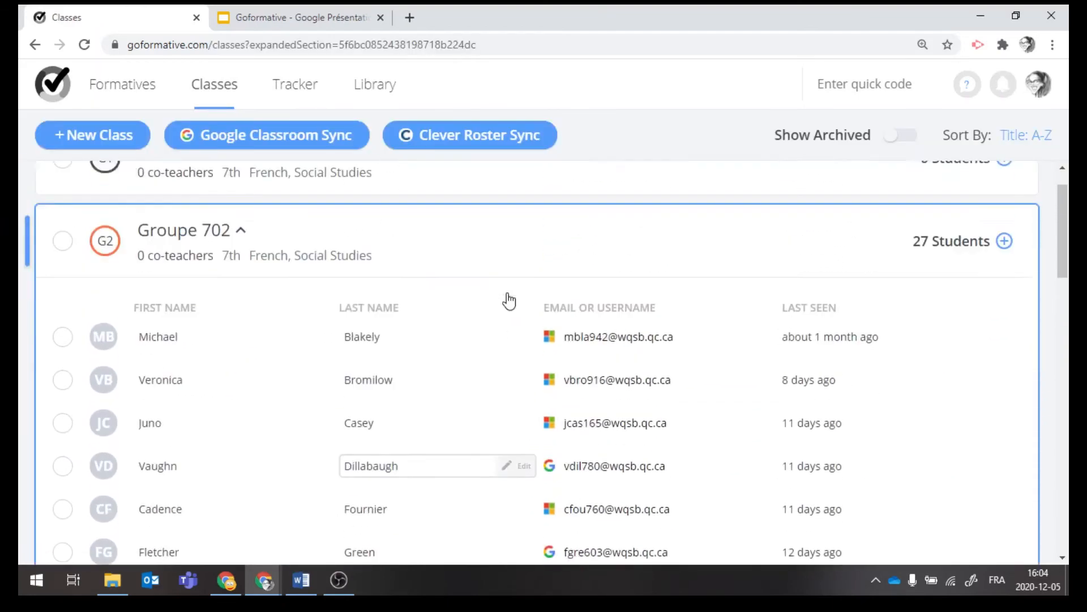
scroll(509, 302, up, 1)
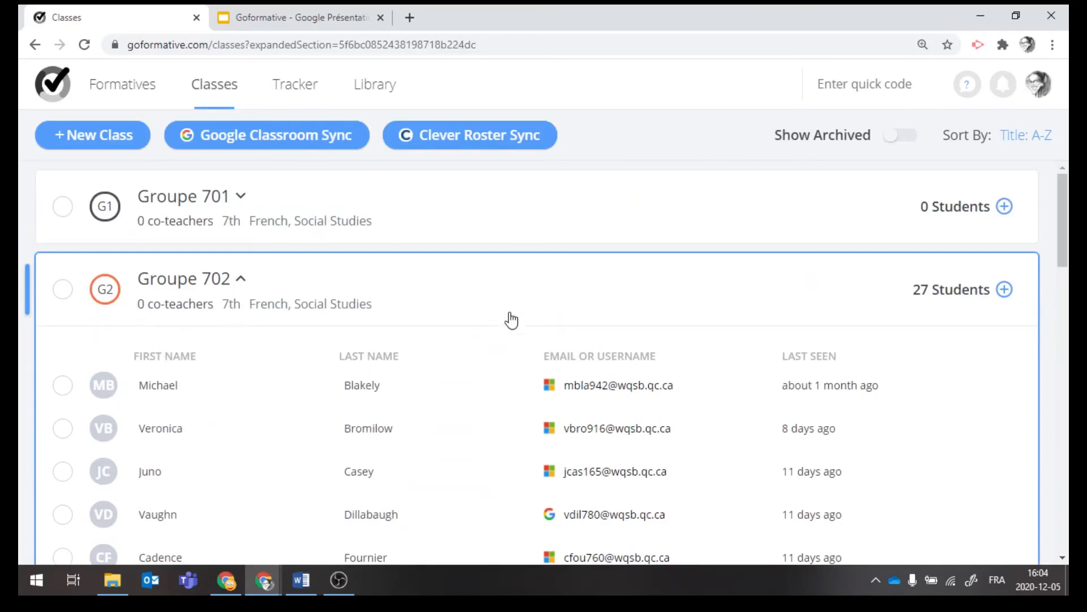
scroll(510, 323, down, 1)
scroll(255, 288, up, 1)
click(93, 85)
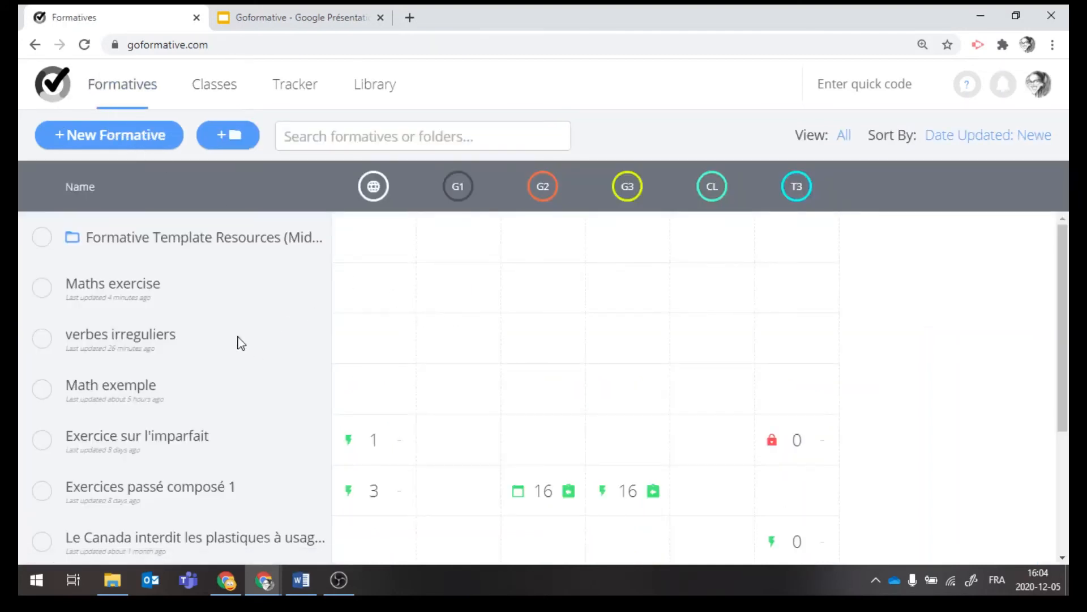
Assign the "Maths exercise" formative to Guest Students and dismiss the join instructions.
click(41, 290)
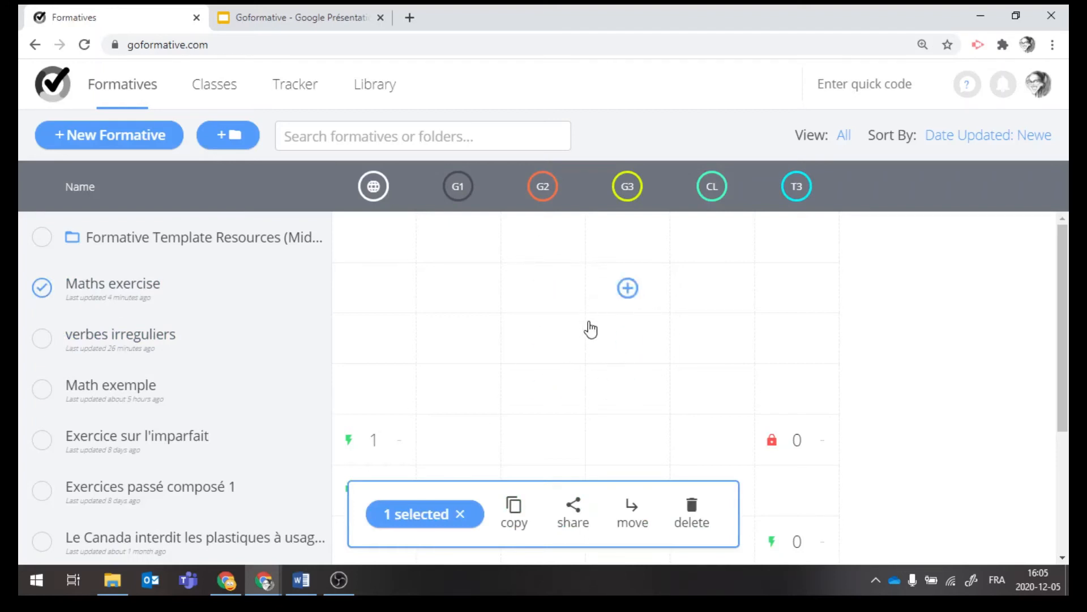
click(117, 287)
click(517, 88)
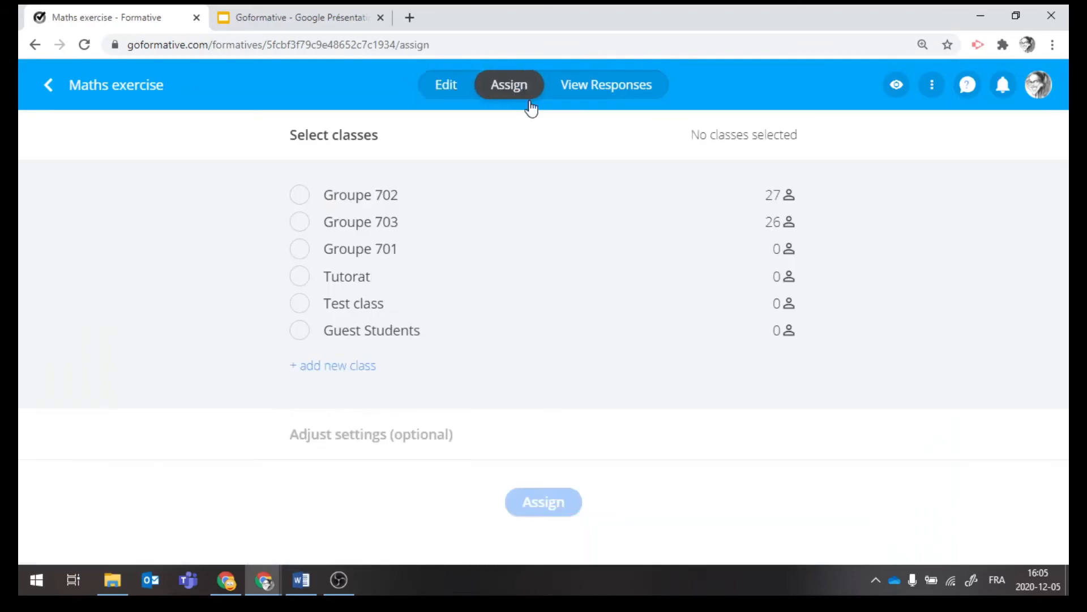
click(375, 336)
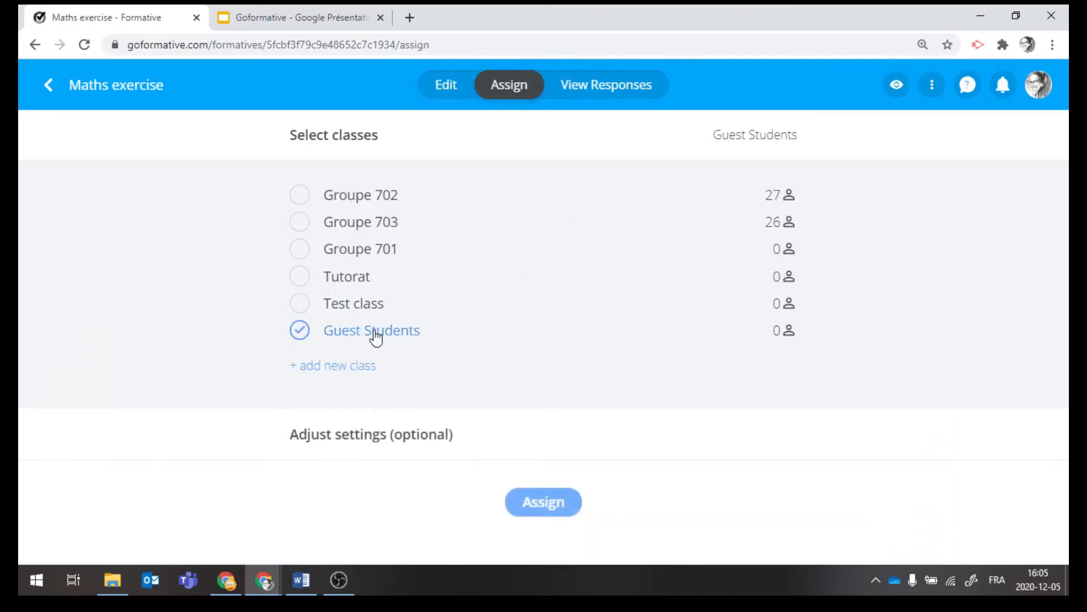
click(558, 508)
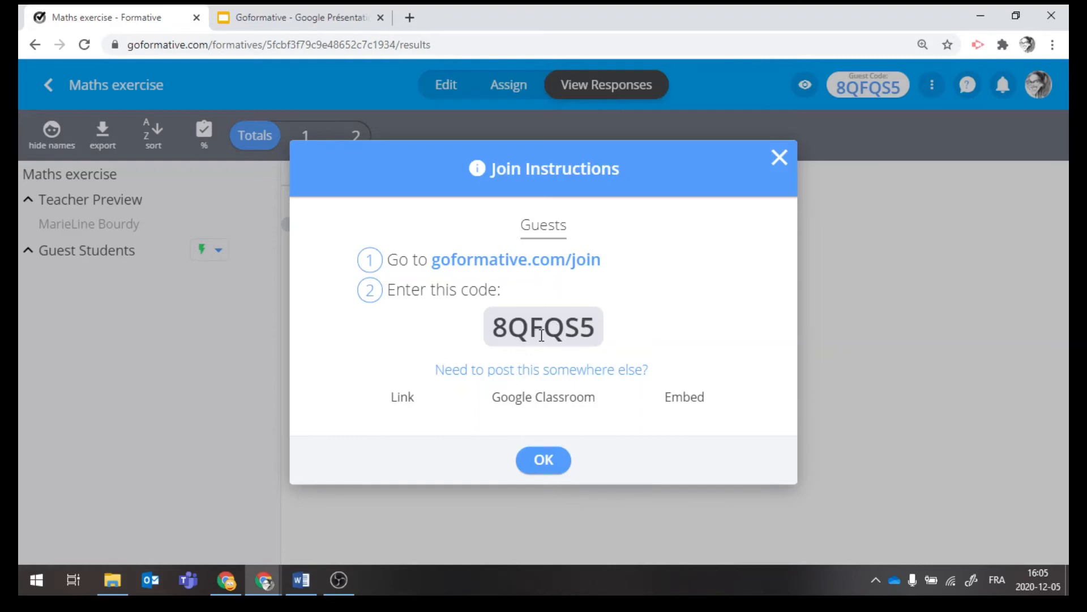
click(553, 474)
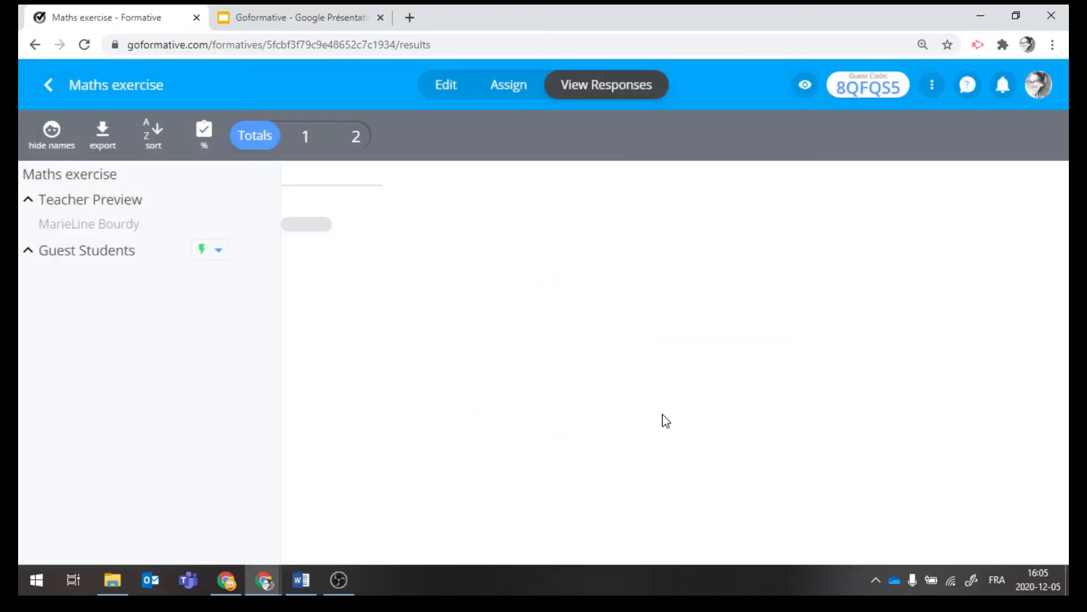
Open the Guest Students assignment settings of "Maths exercise" and switch scheduled open/closed times on and back off.
click(514, 95)
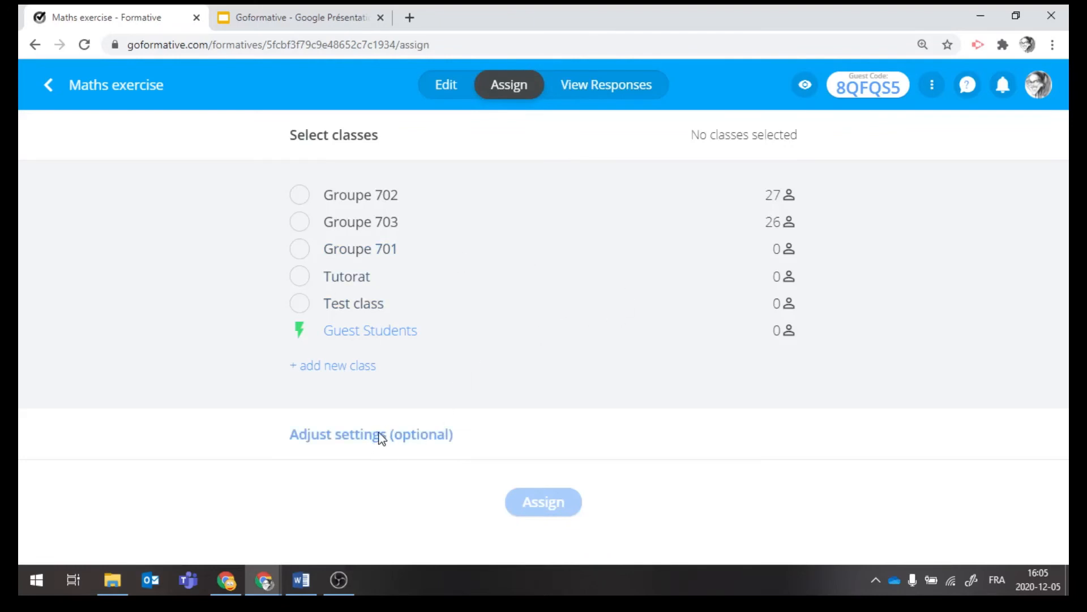
click(372, 333)
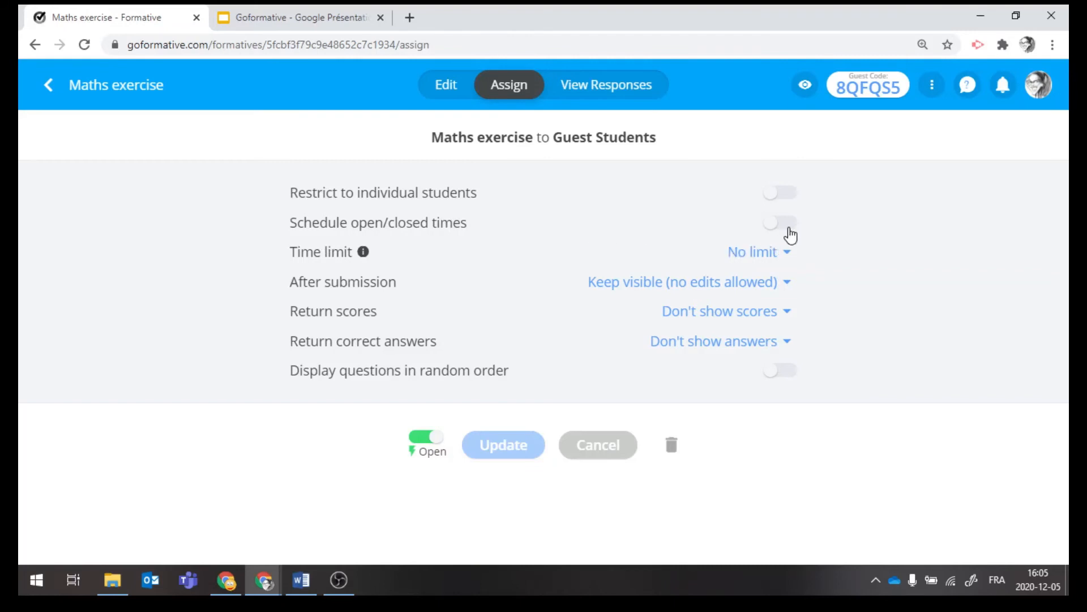
click(788, 230)
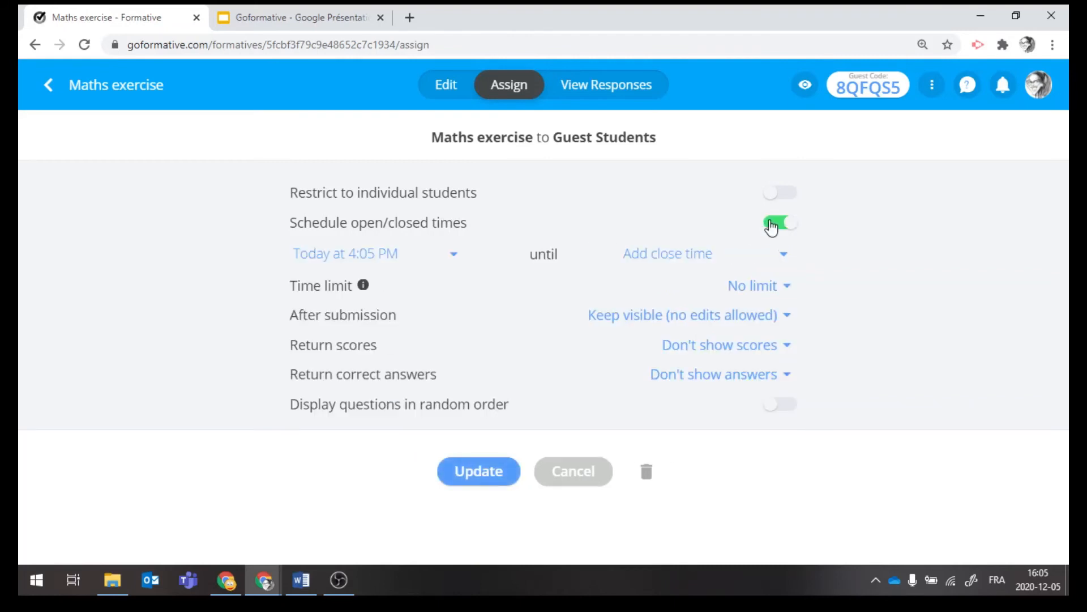
click(771, 225)
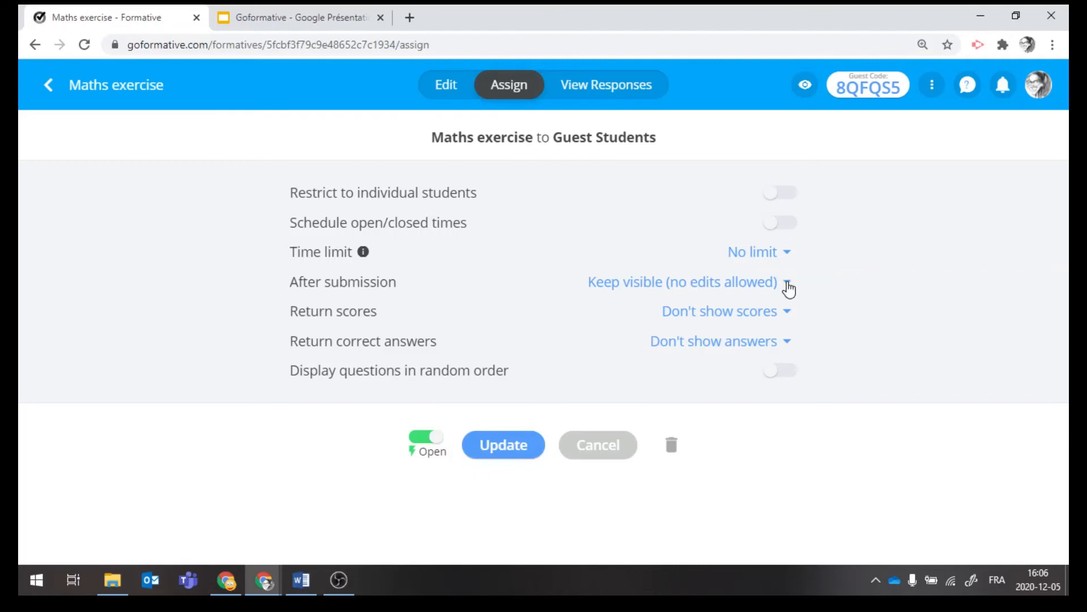
Look at the available choices for After submission and Return scores, leaving both settings as they are.
click(783, 288)
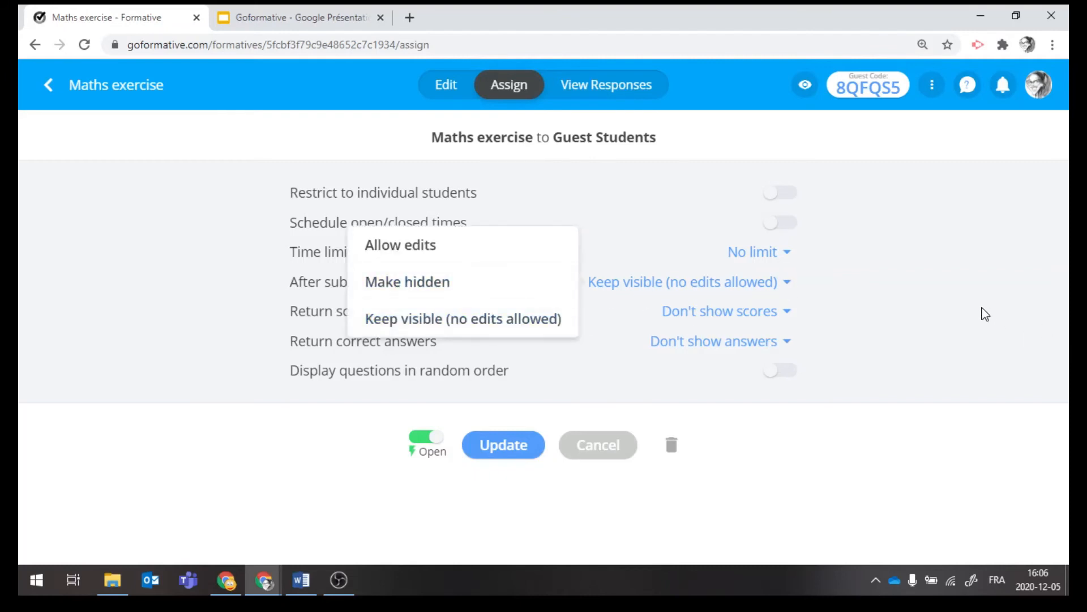
click(964, 316)
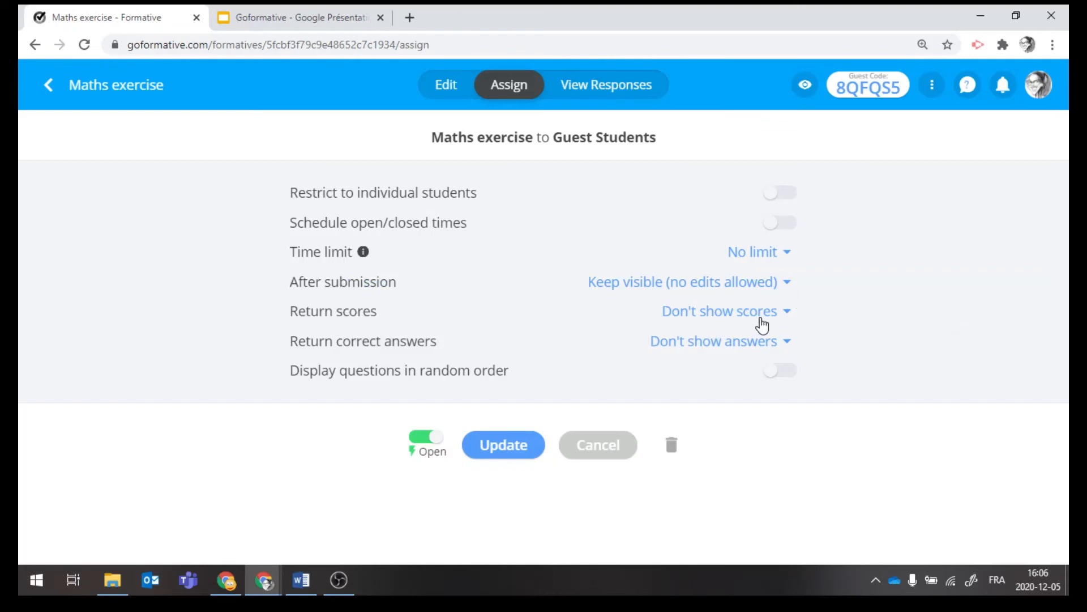
click(783, 318)
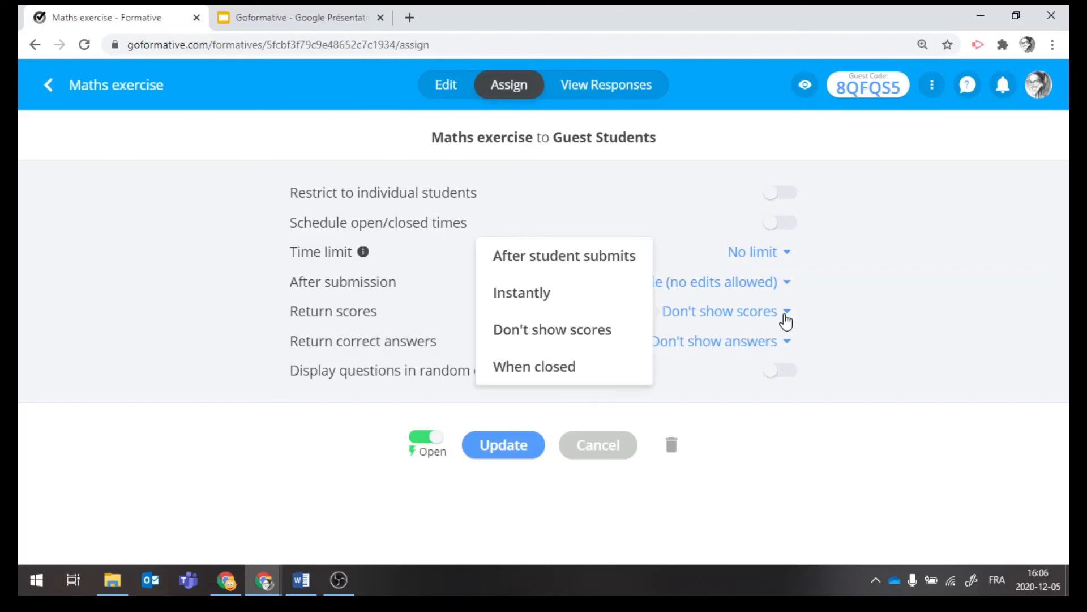
click(857, 315)
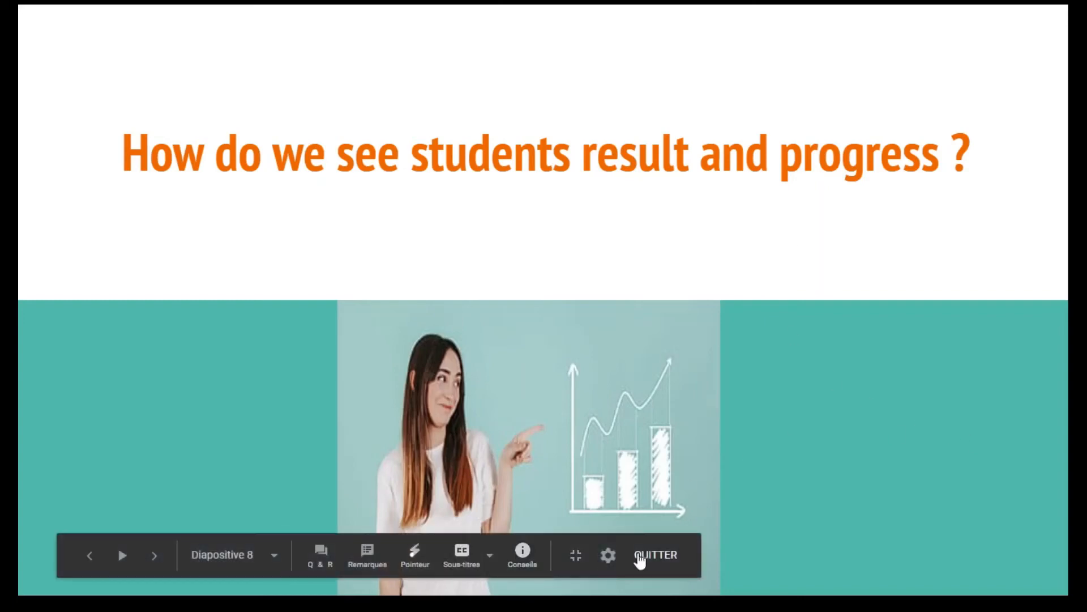
Exit the slide show, switch to Formative and open Groupe 702's responses to "Exercices passé composé 1".
click(638, 560)
click(116, 21)
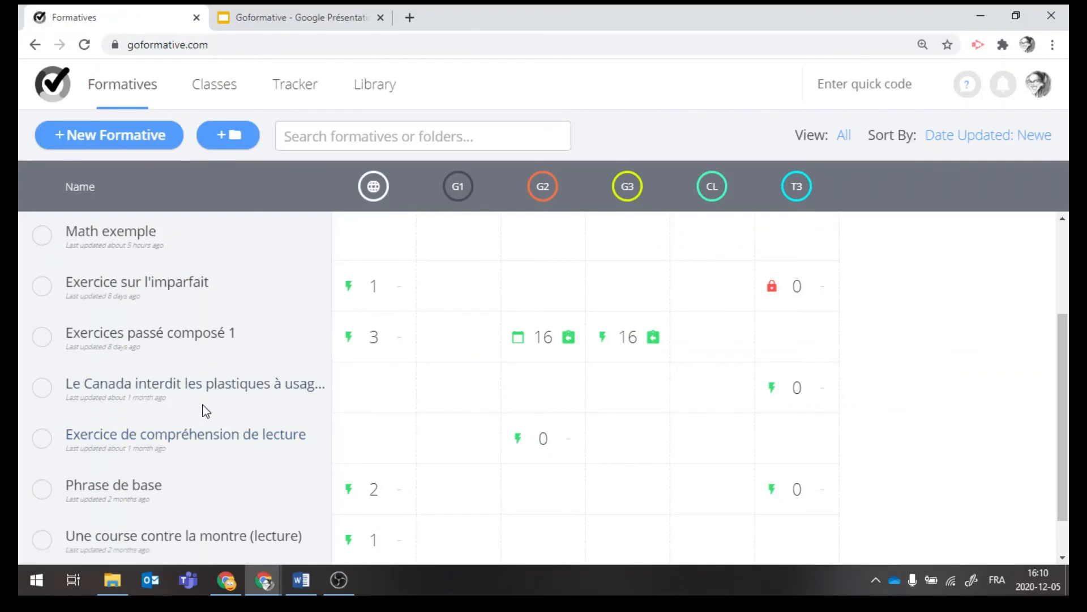
scroll(204, 396, up, 1)
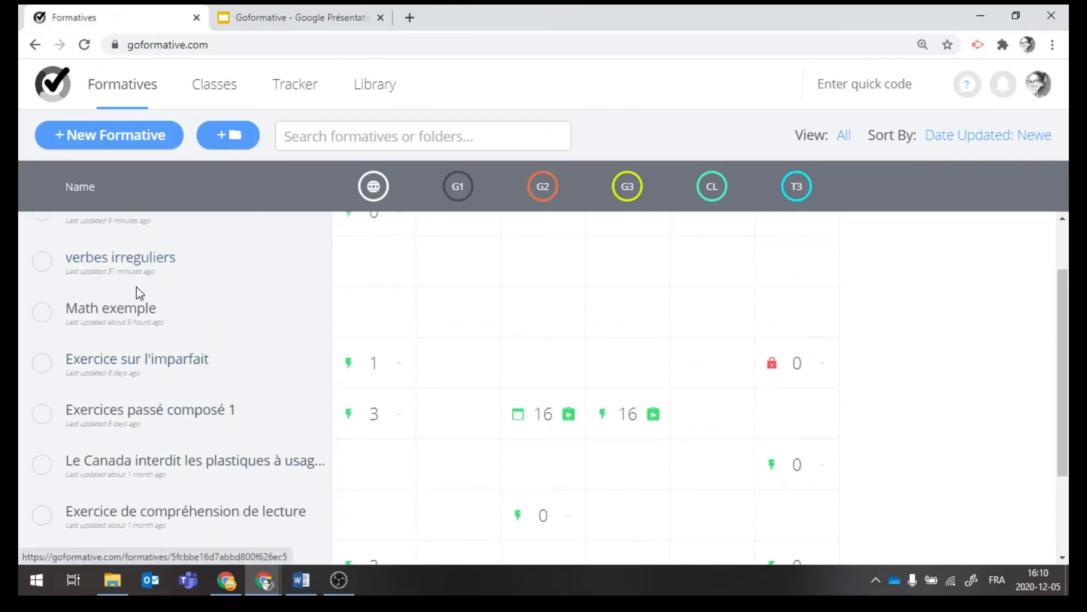
scroll(195, 396, down, 1)
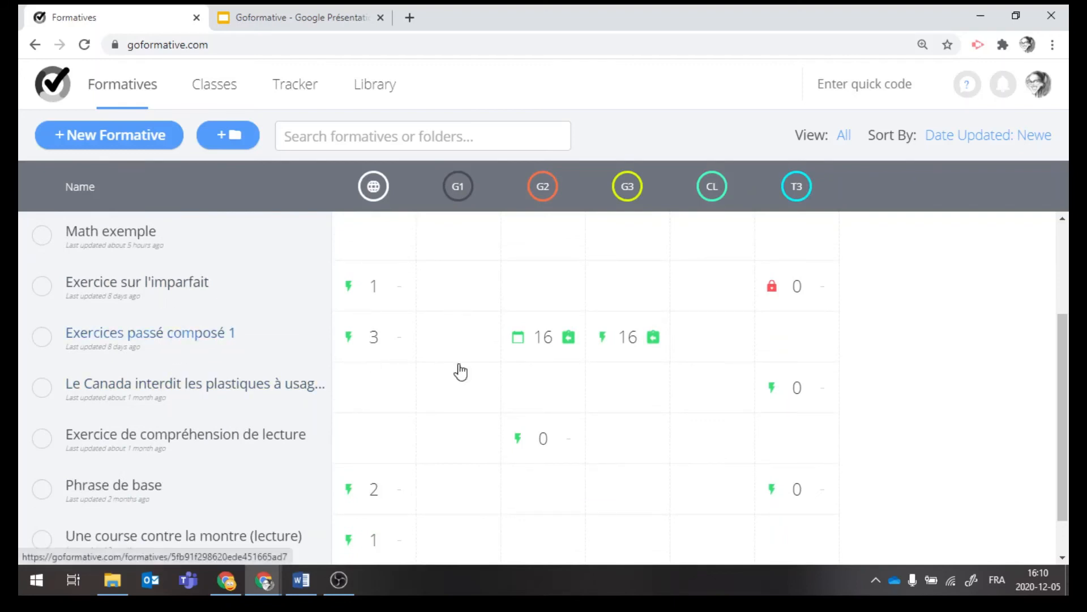
click(546, 347)
click(544, 418)
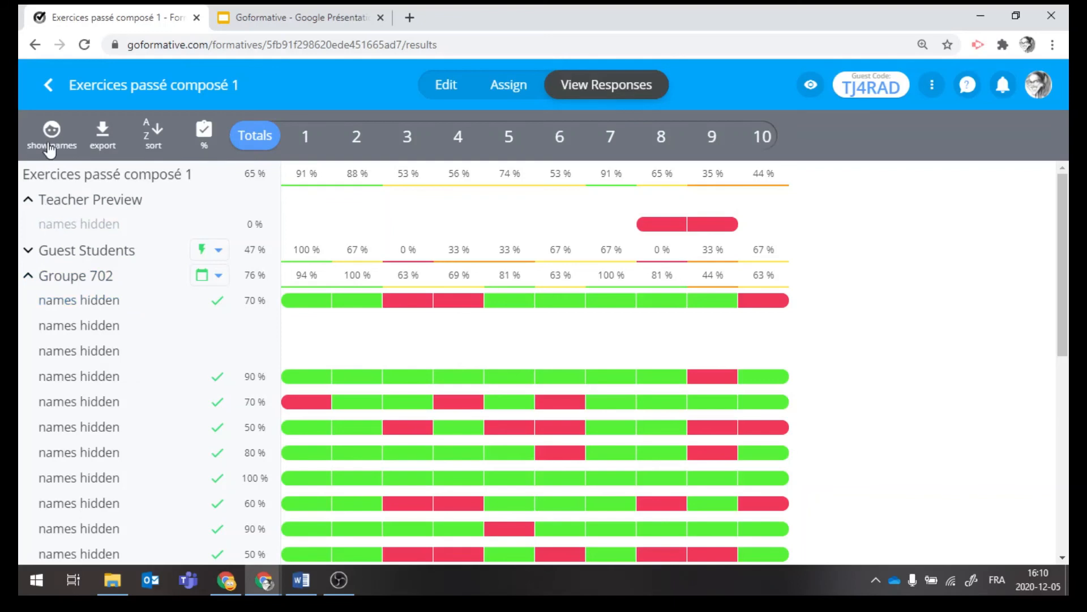
Hide the student names, review Groupe 702's results across all questions and return to the list of formatives.
click(51, 146)
scroll(498, 357, down, 4)
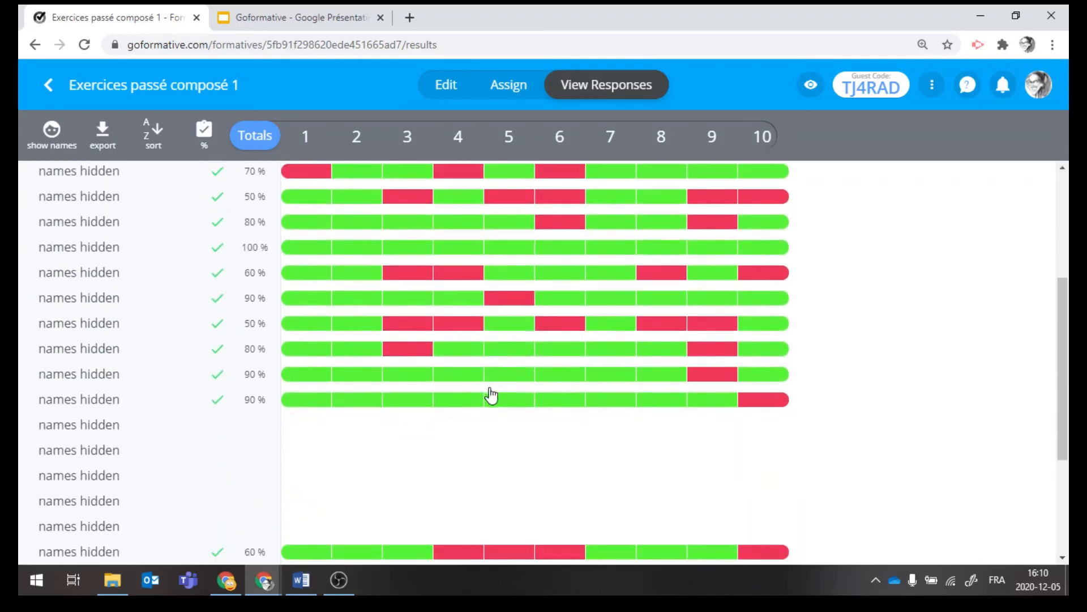
scroll(489, 402, down, 4)
scroll(334, 454, up, 5)
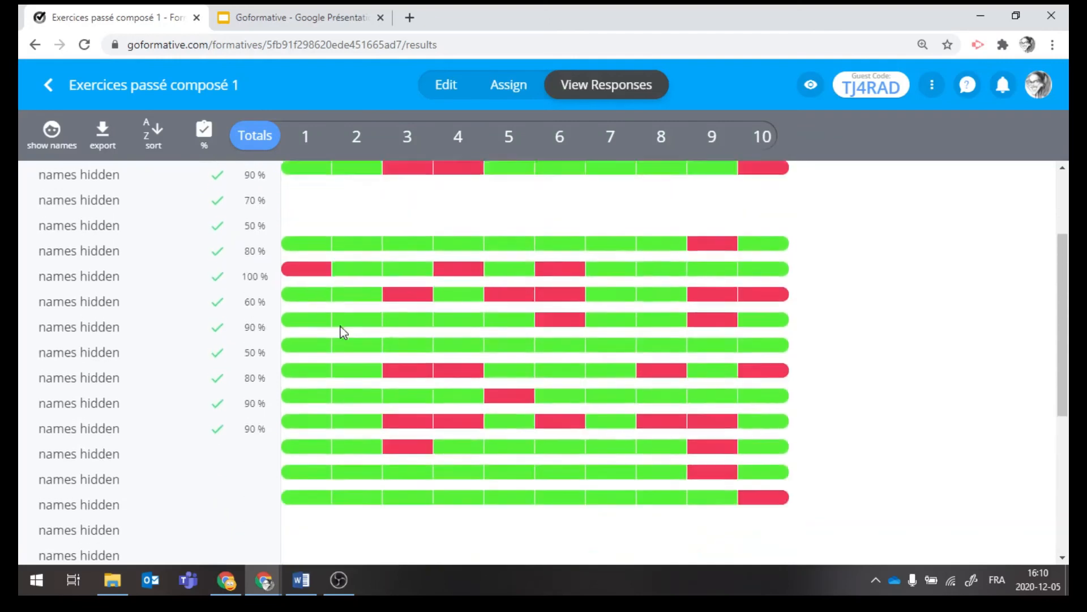
scroll(340, 331, up, 3)
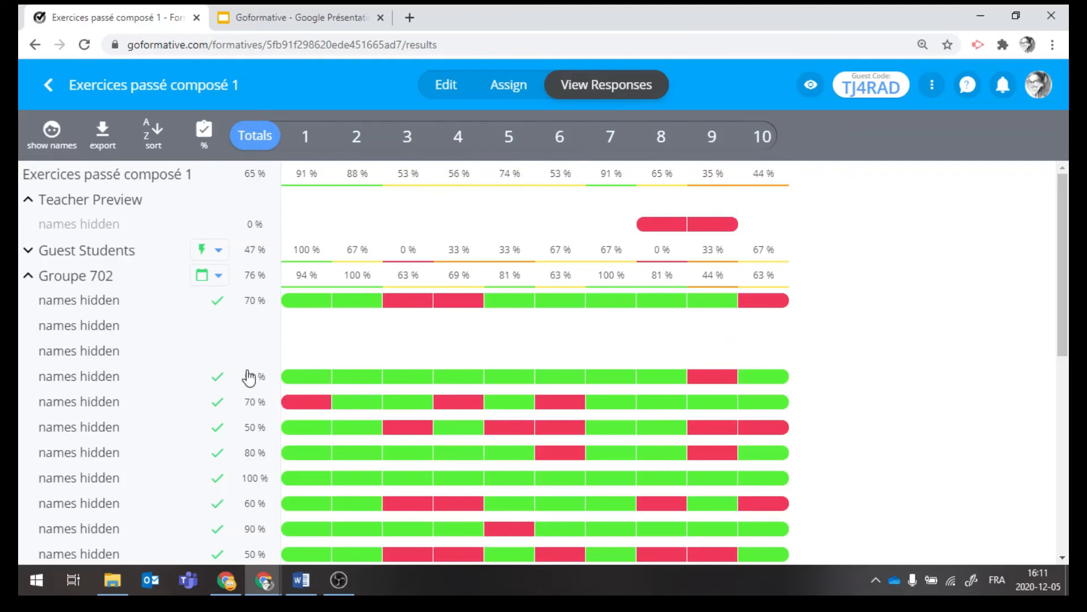
click(202, 277)
click(47, 89)
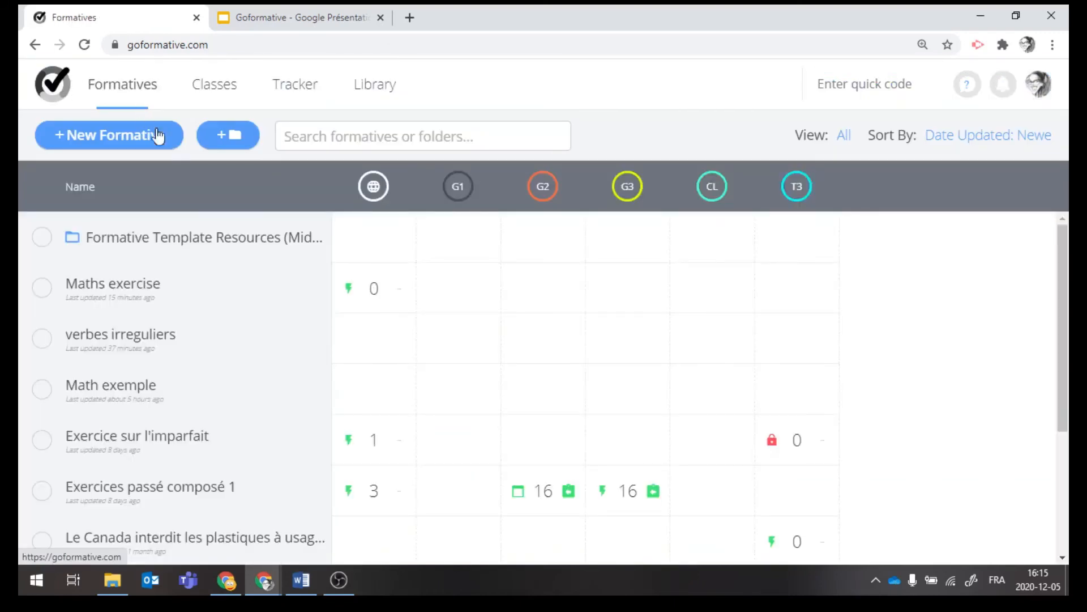
Reopen the responses of "Exercices passé composé 1" and look through Groupe 702's answers to question 1.
click(172, 494)
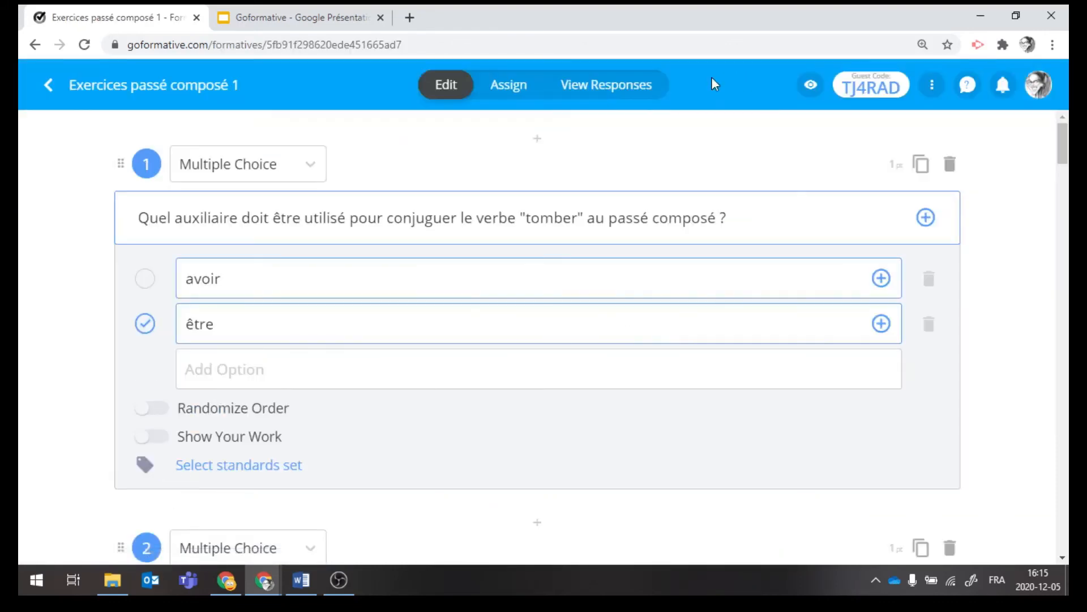
click(611, 91)
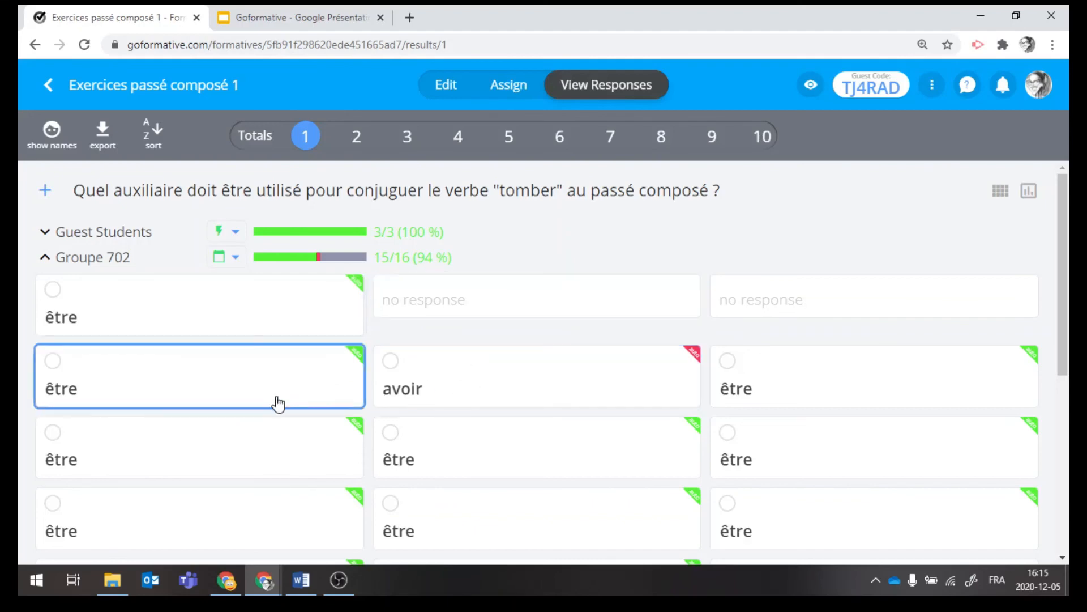
scroll(305, 397, down, 6)
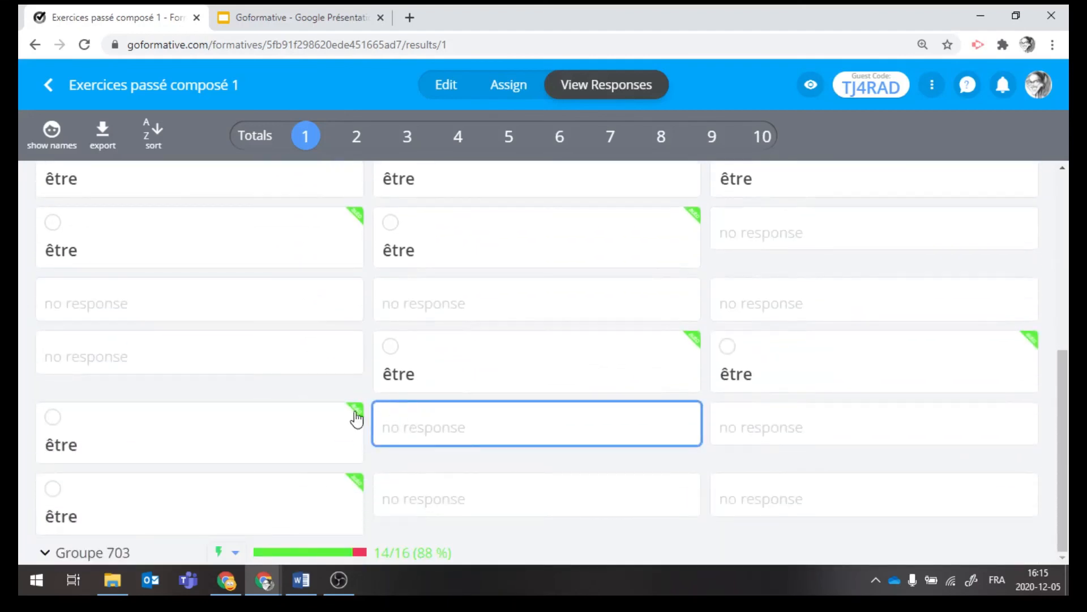
View the students' answers to questions 3 and 4 and select one "est retournée" response to question 4.
click(406, 137)
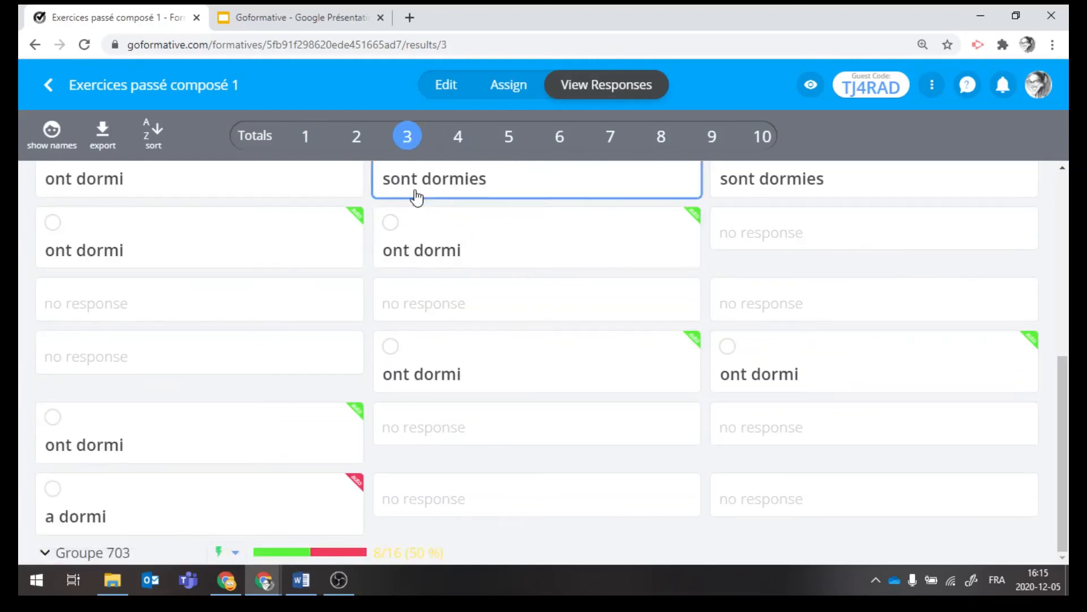
click(459, 139)
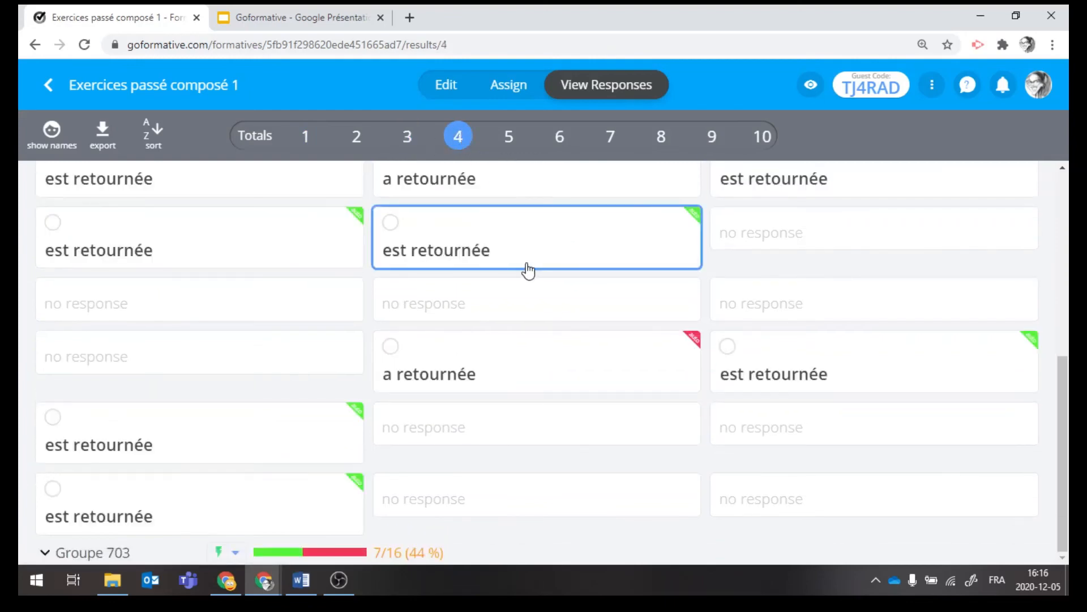
click(396, 231)
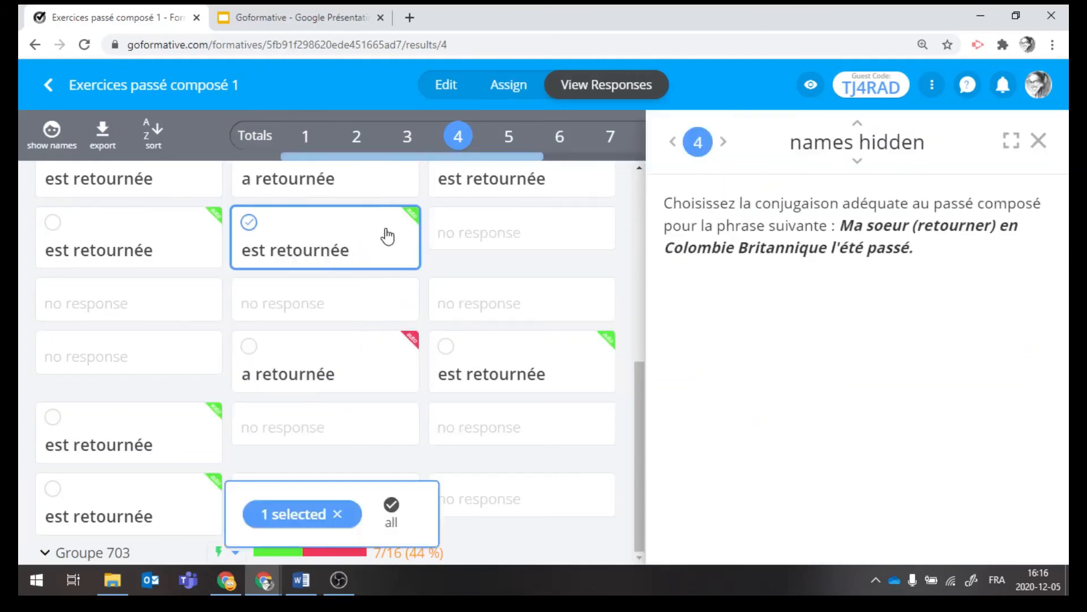
Add three more correct "est retournée" responses to question 4 to the selection.
click(55, 225)
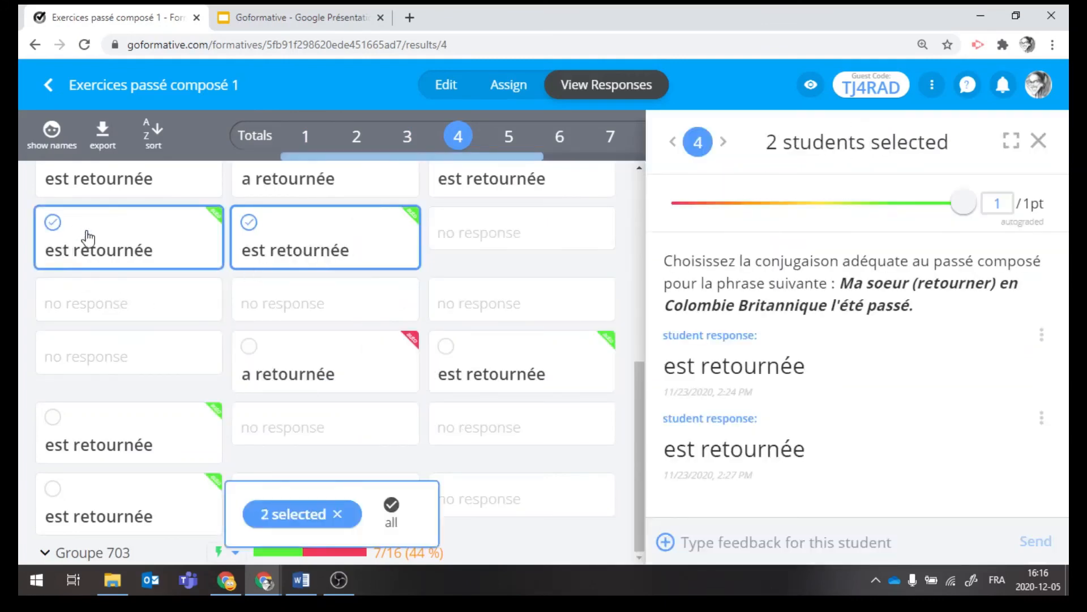
click(445, 347)
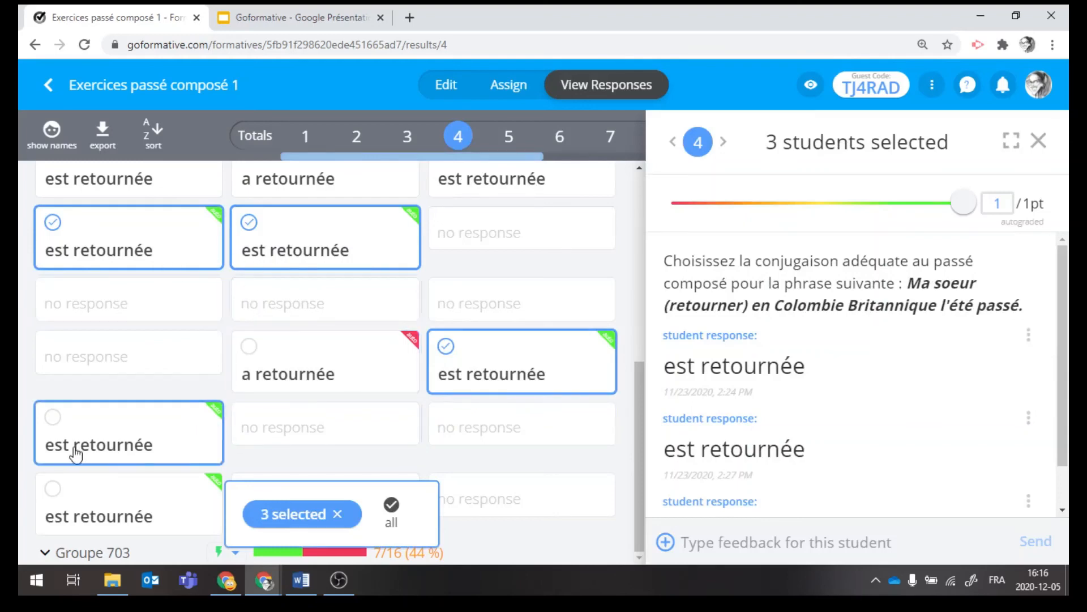
click(54, 420)
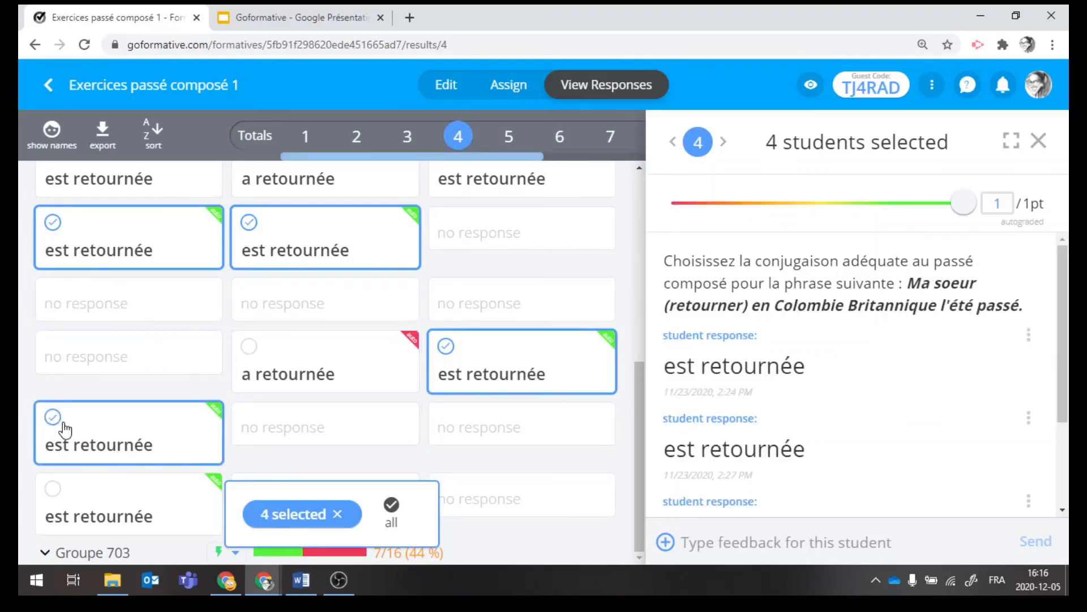
Send the feedback "Très bien Tu as compris" to the selected students and close the response details.
click(718, 541)
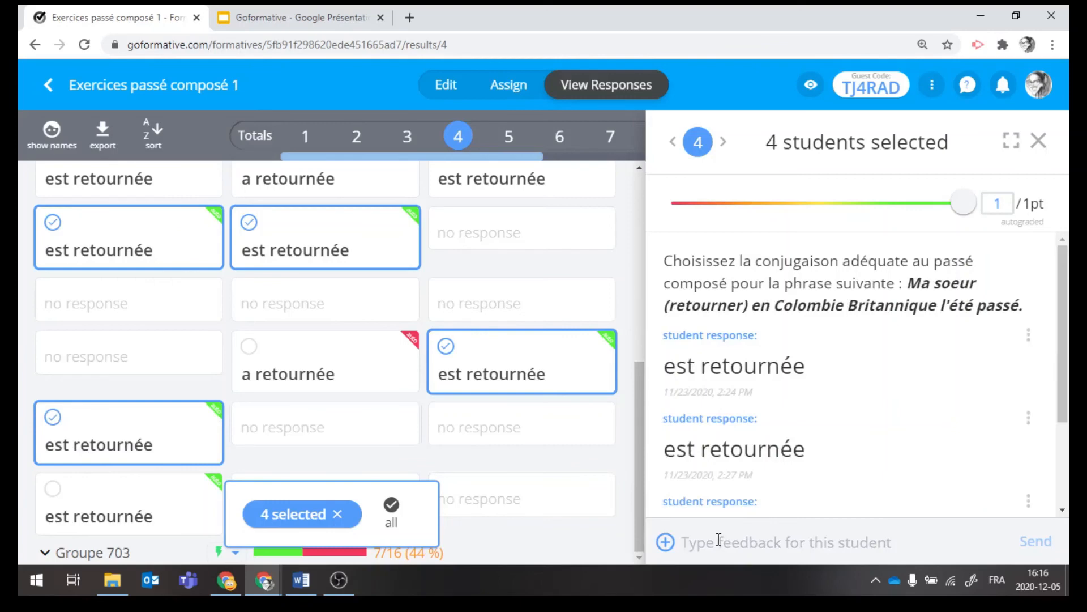
text(Très )
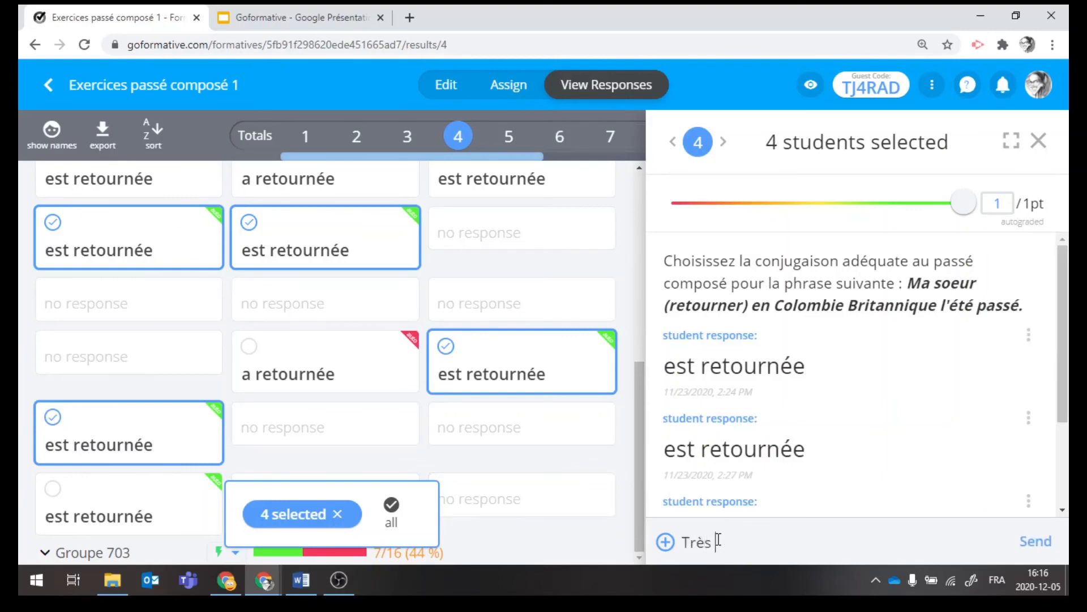
text(bien Tu as comp)
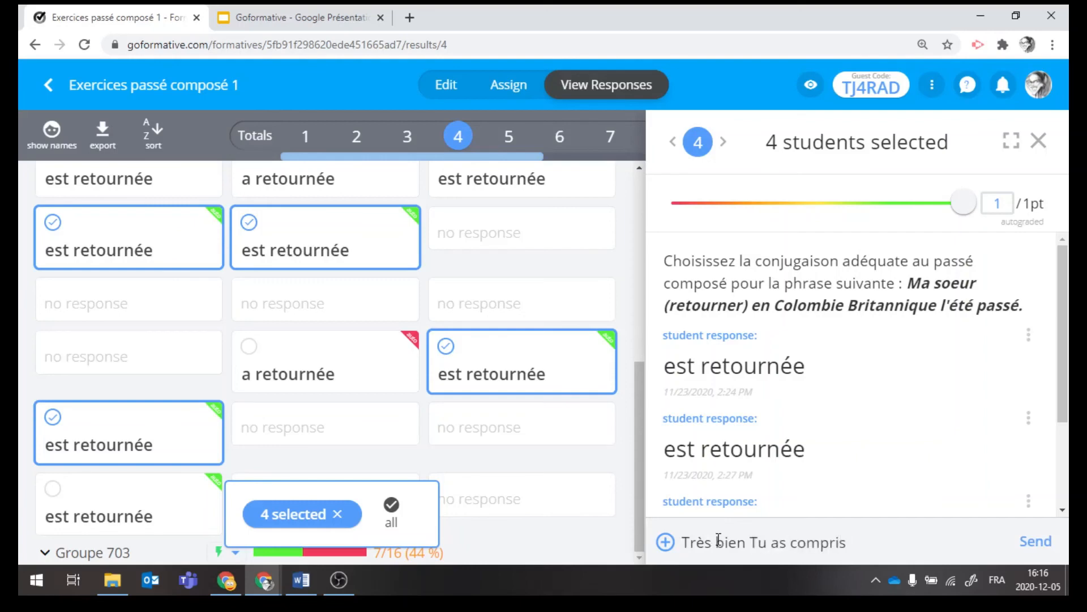
text(ris)
click(1043, 539)
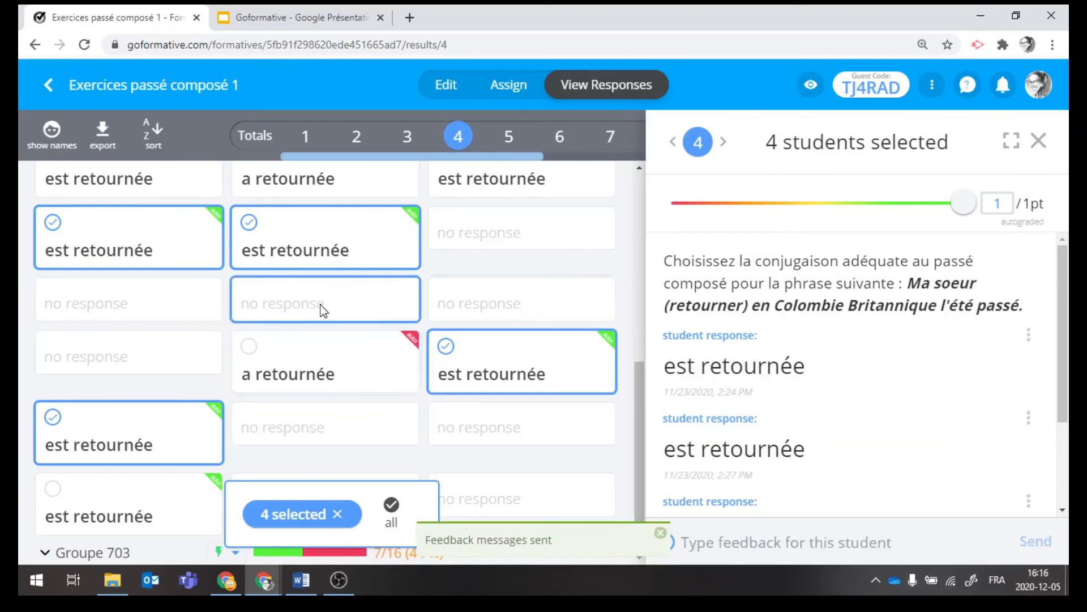
click(1039, 146)
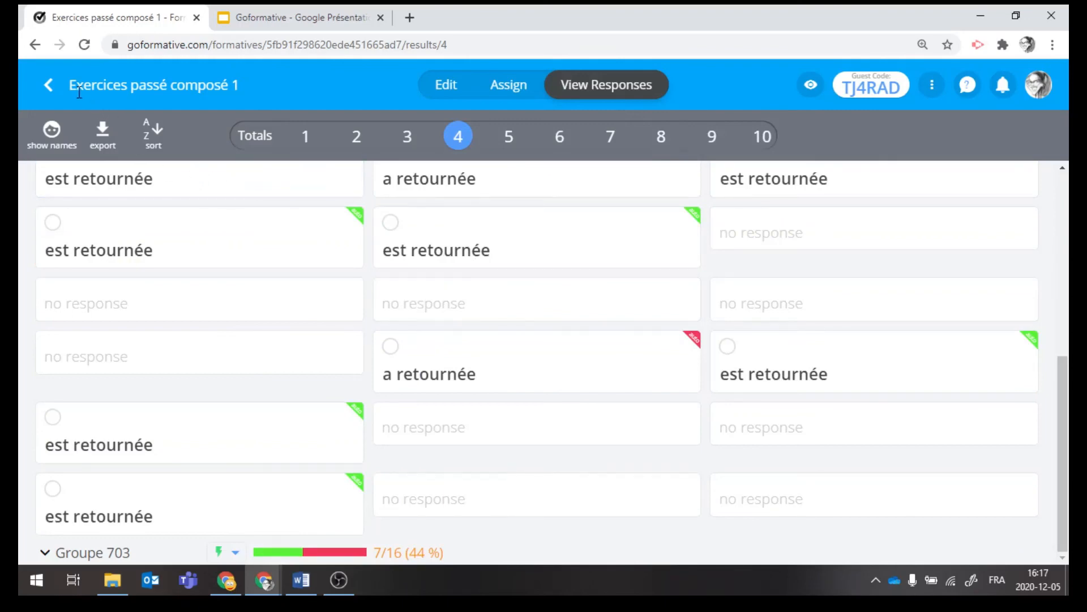
Leave the responses, open the Tracker and look through the individual student scores of Groupe 702.
click(51, 88)
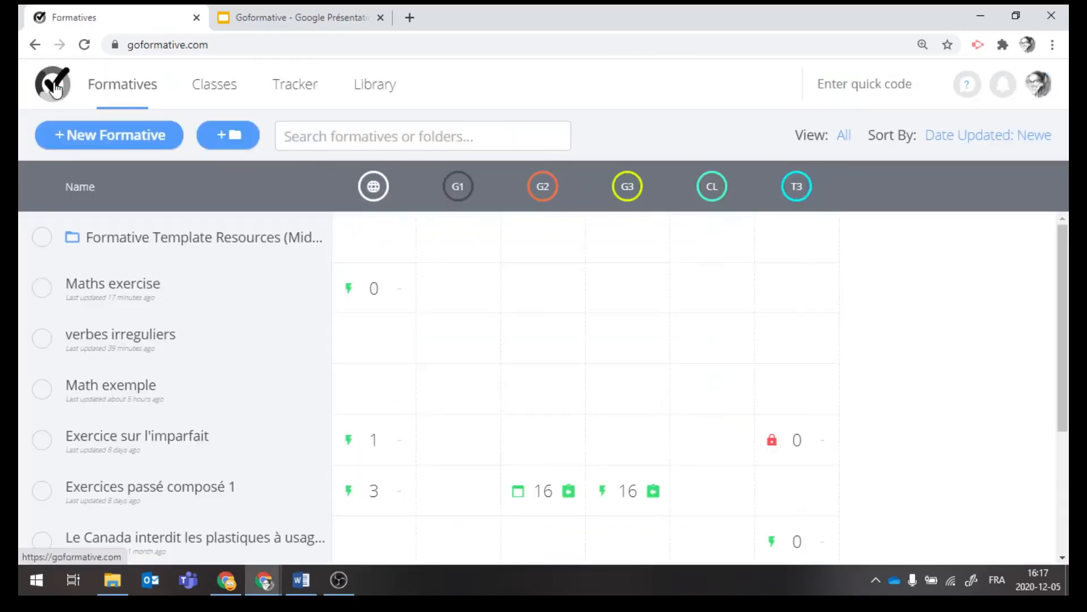
click(298, 90)
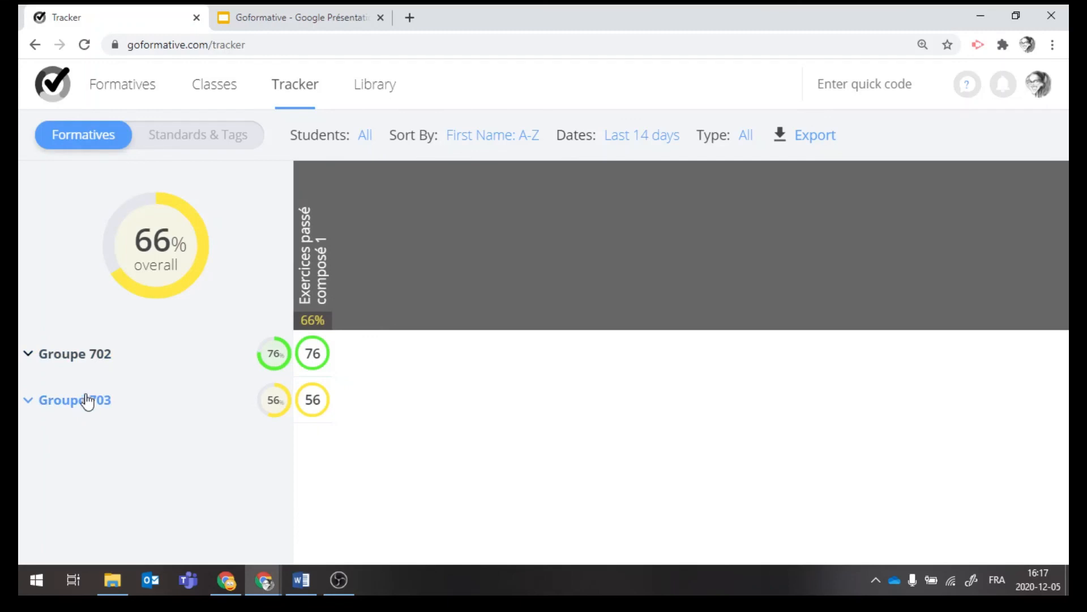
click(91, 362)
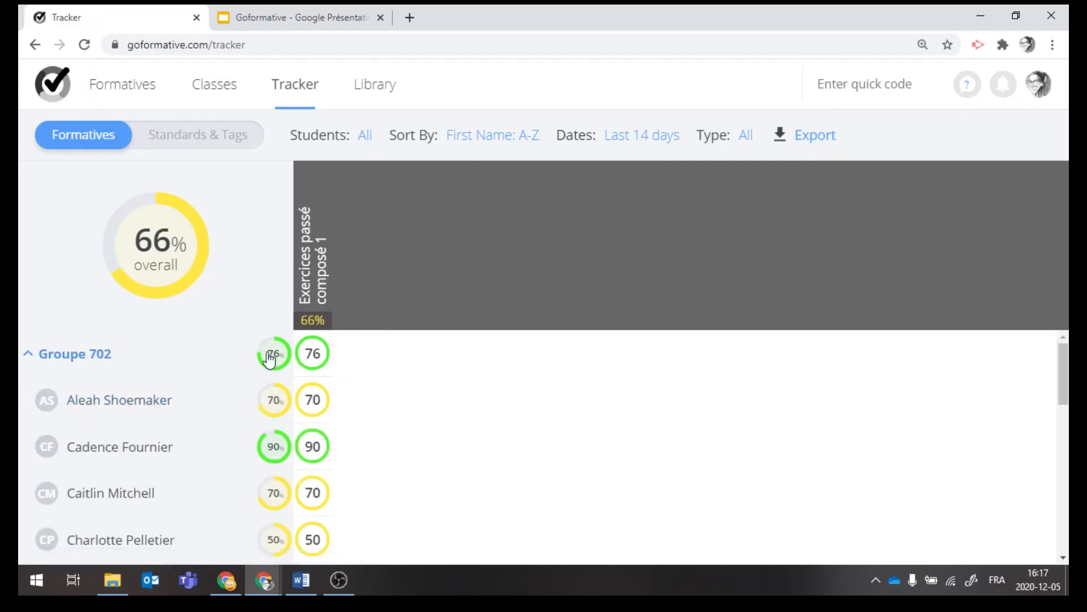
click(65, 359)
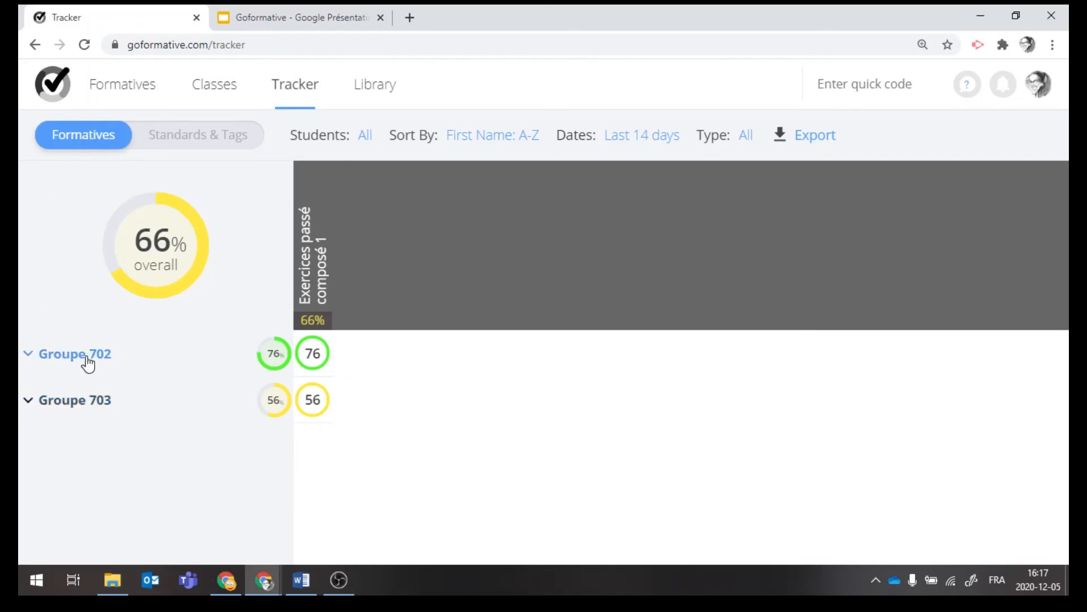
click(87, 365)
scroll(291, 422, down, 4)
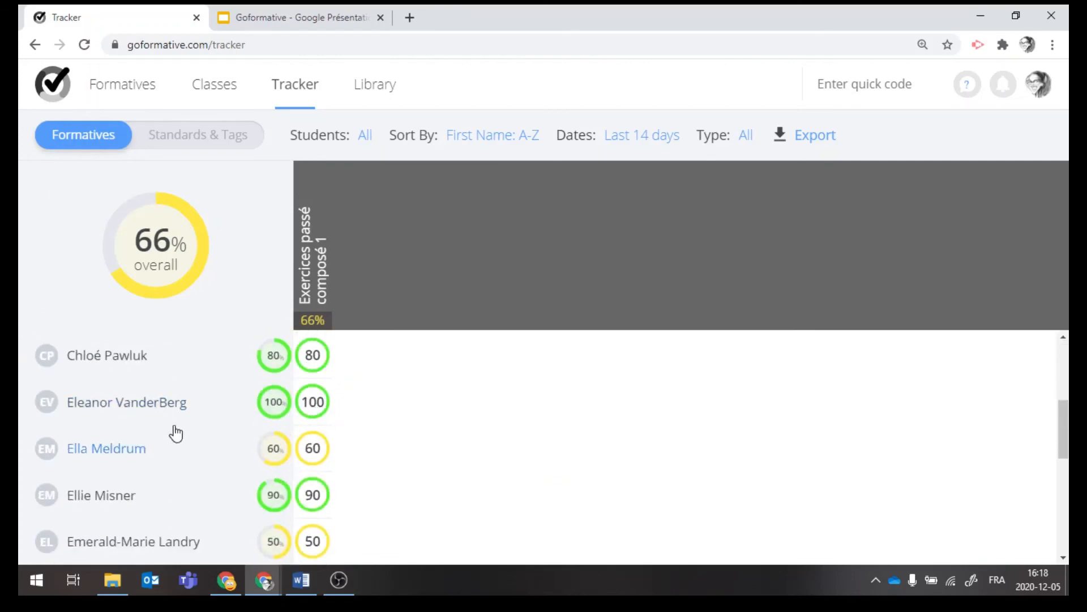
scroll(158, 413, up, 4)
click(70, 359)
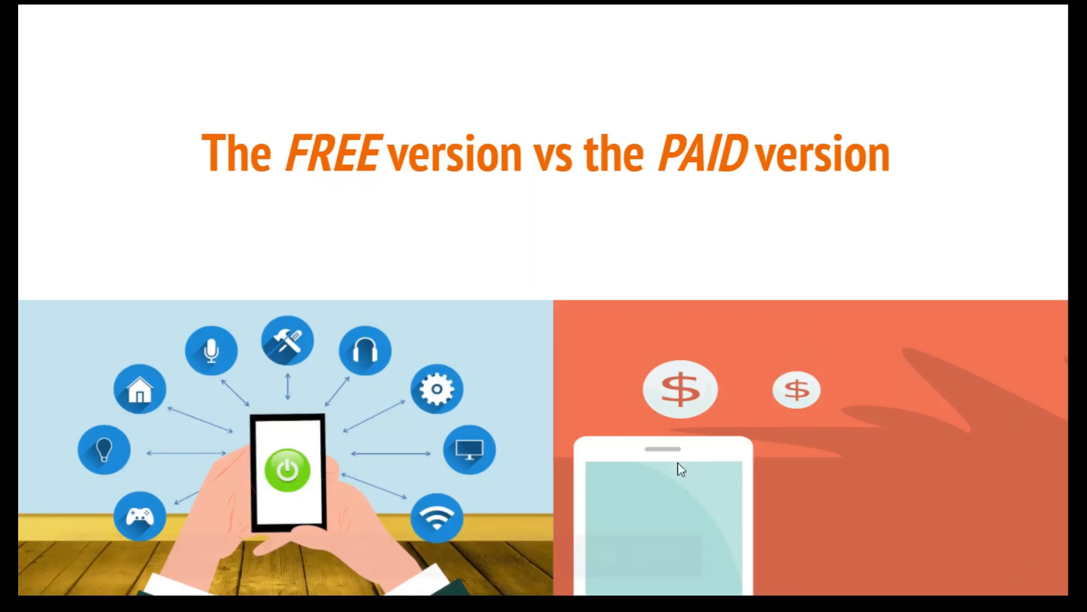
Exit the slide show, switch to Formative, create a new formative and show the available content and question types.
click(663, 560)
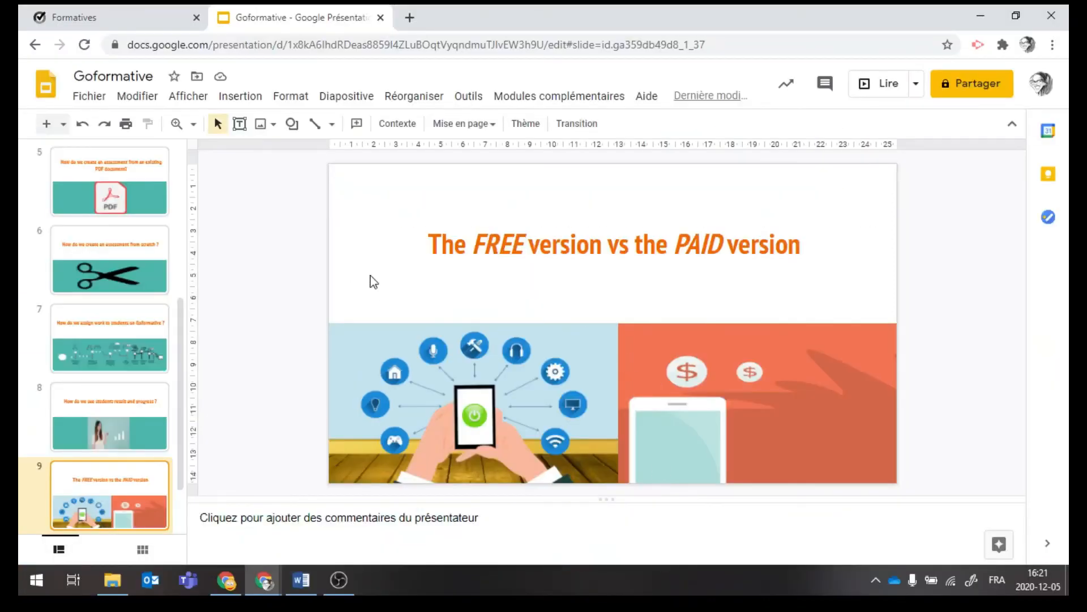
click(143, 27)
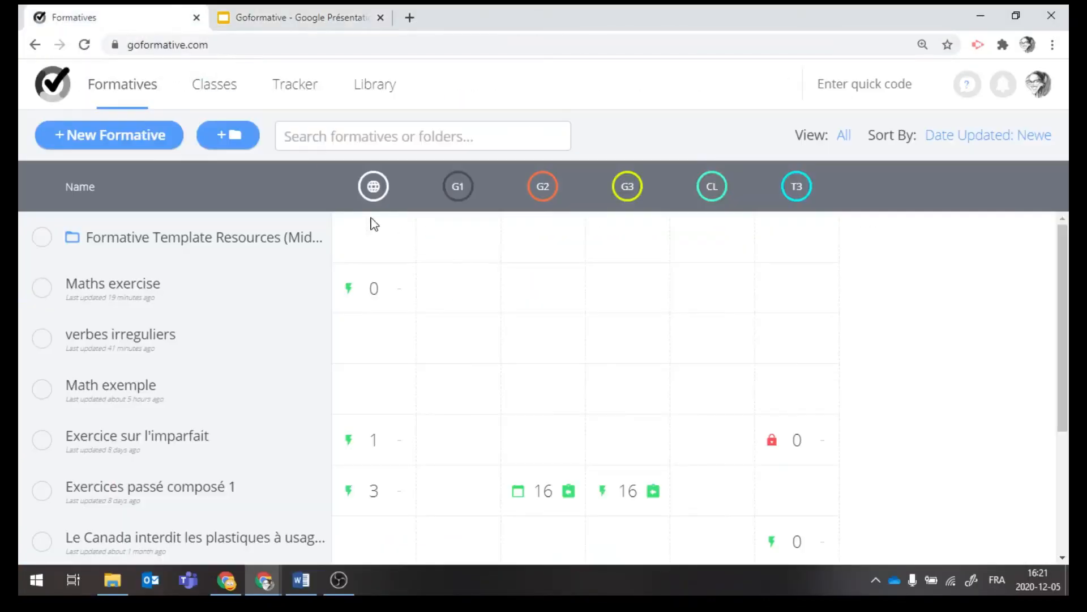
click(170, 136)
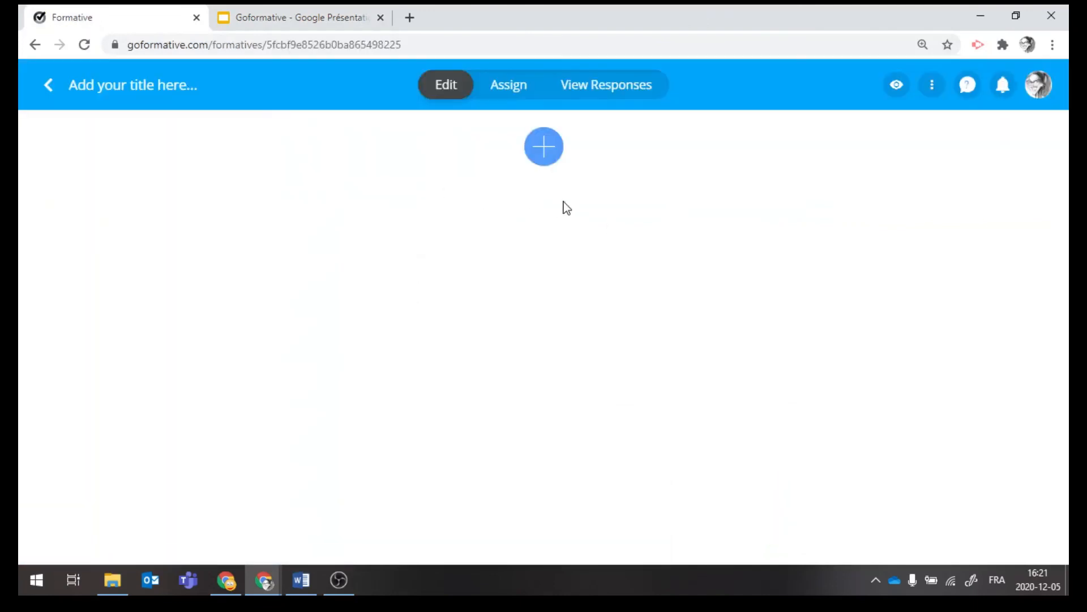
click(544, 148)
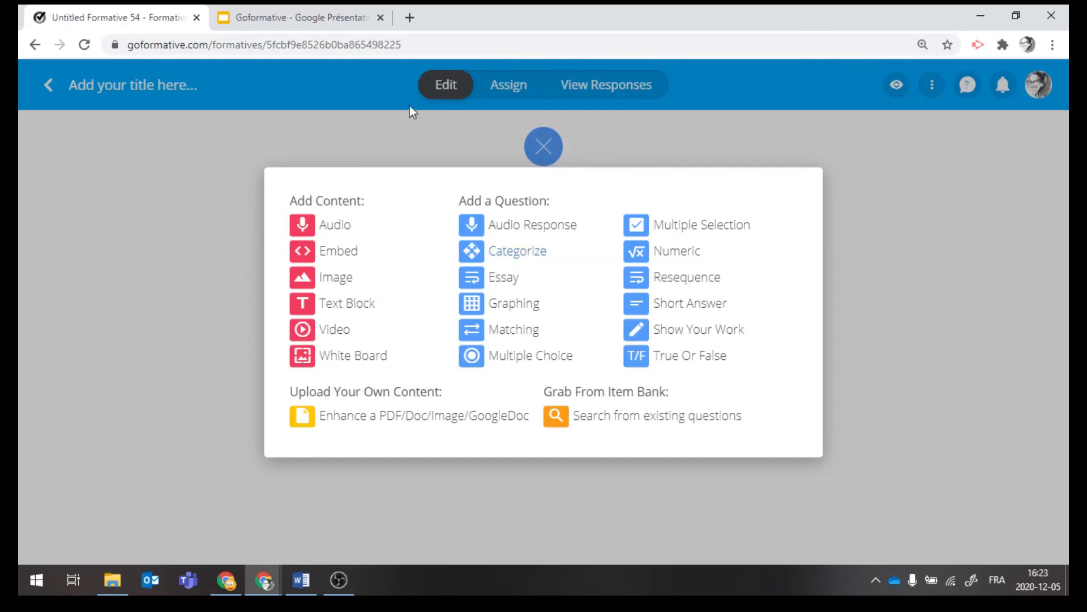
Switch to the Goformative presentation in Google Slides and start the slide show from the closing "thank you" slide.
click(289, 18)
scroll(1004, 327, down, 1)
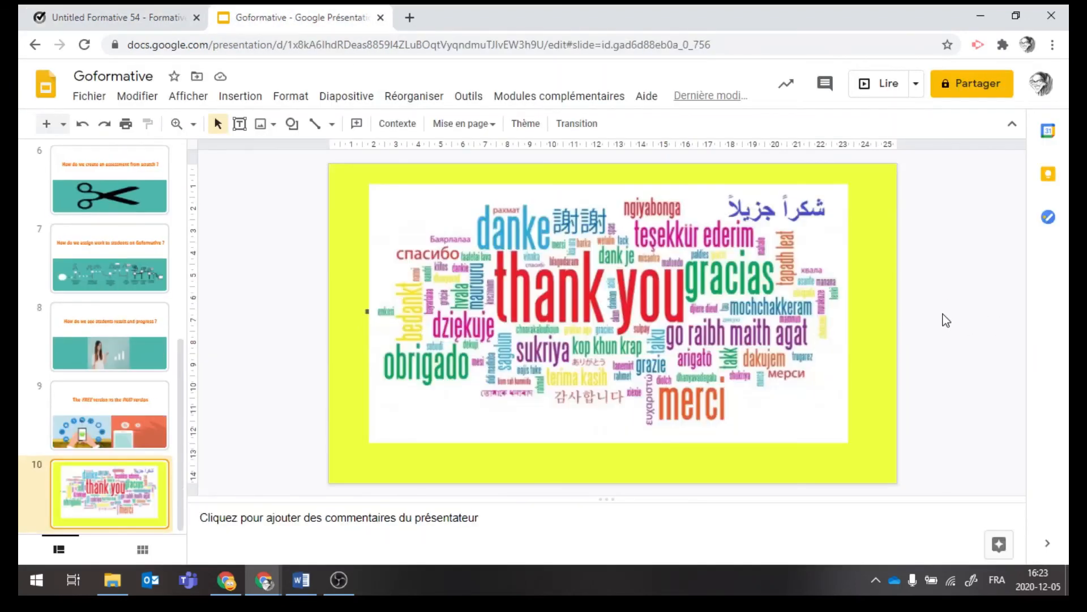
click(896, 90)
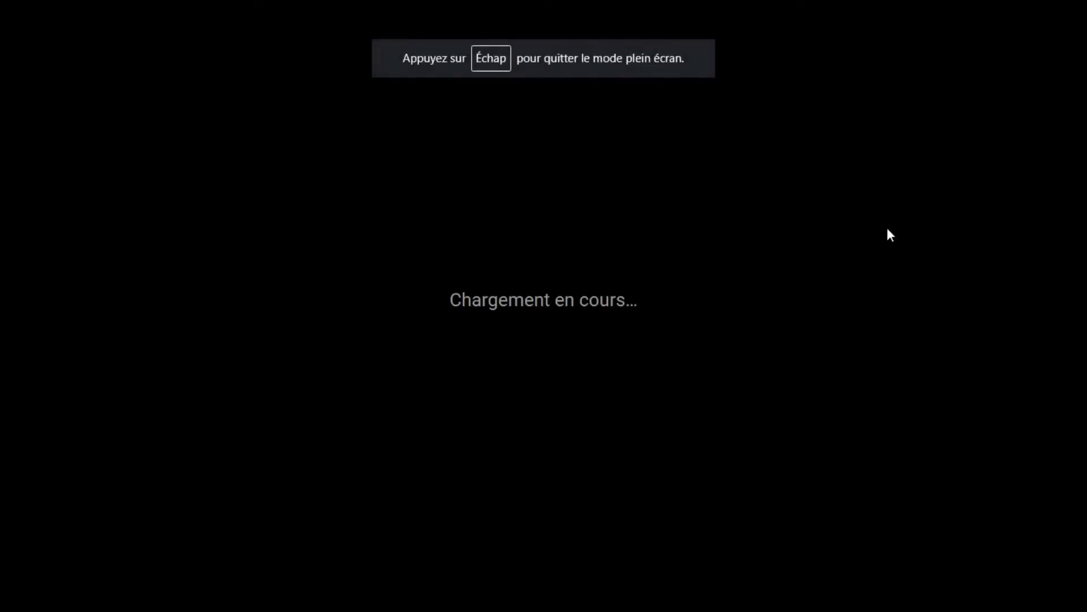